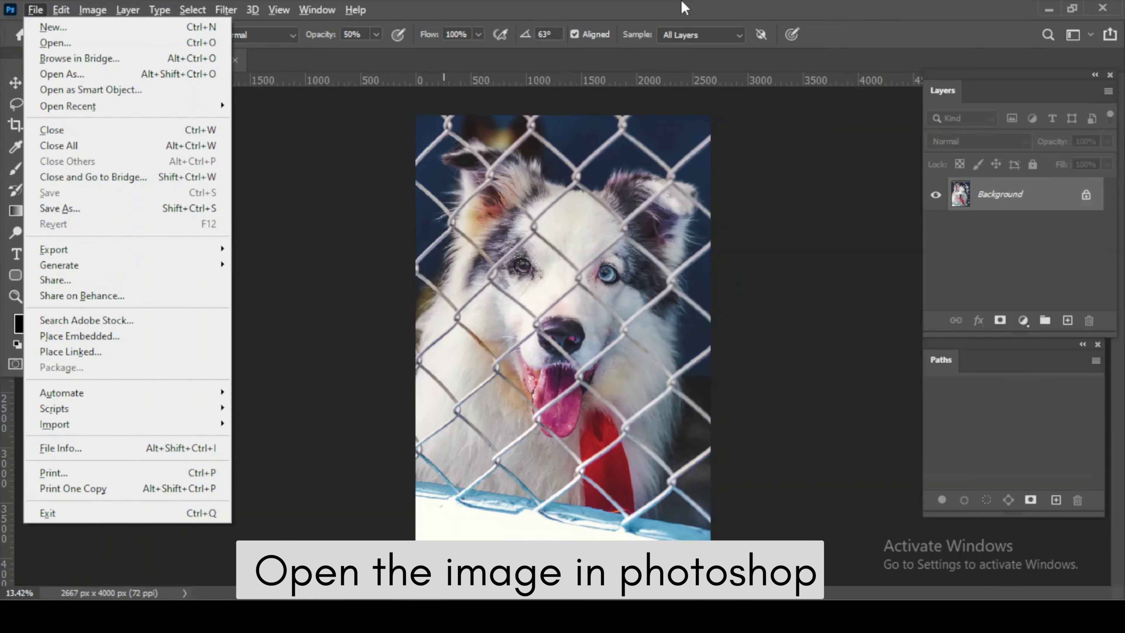
- Add a new blank layer above the dog photo's Background layer
{"action": "key", "text": "Escape"}
{"action": "scroll", "coordinate": [537, 205], "scroll_direction": "up", "scroll_amount": 1}
{"action": "scroll", "coordinate": [536, 205], "scroll_direction": "up", "scroll_amount": 3}
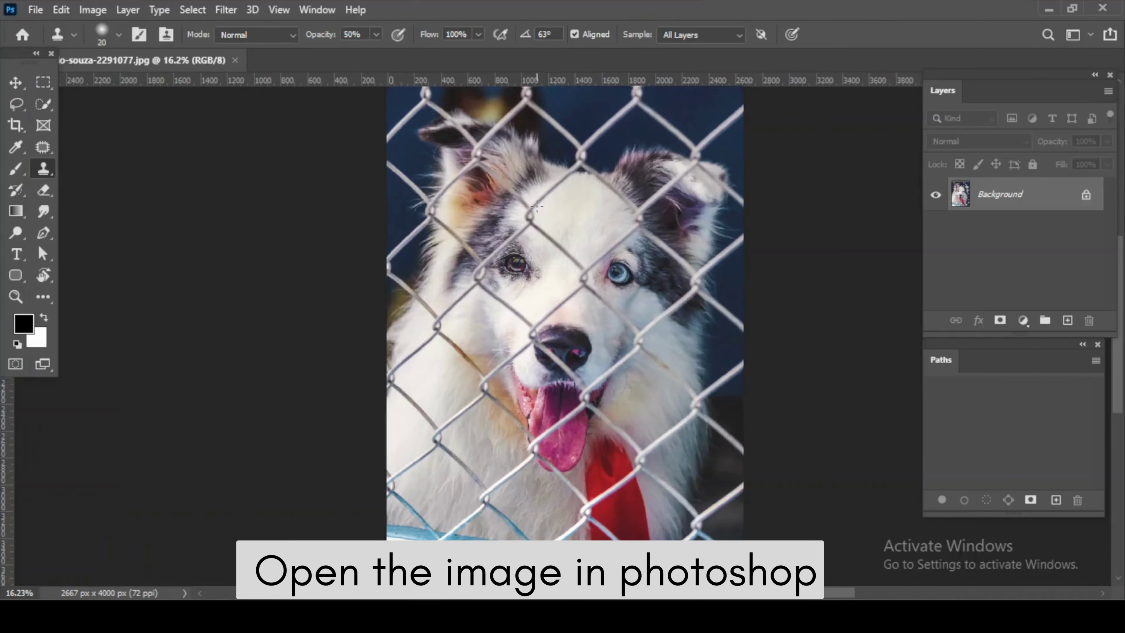
{"action": "left_click", "coordinate": [1067, 321]}
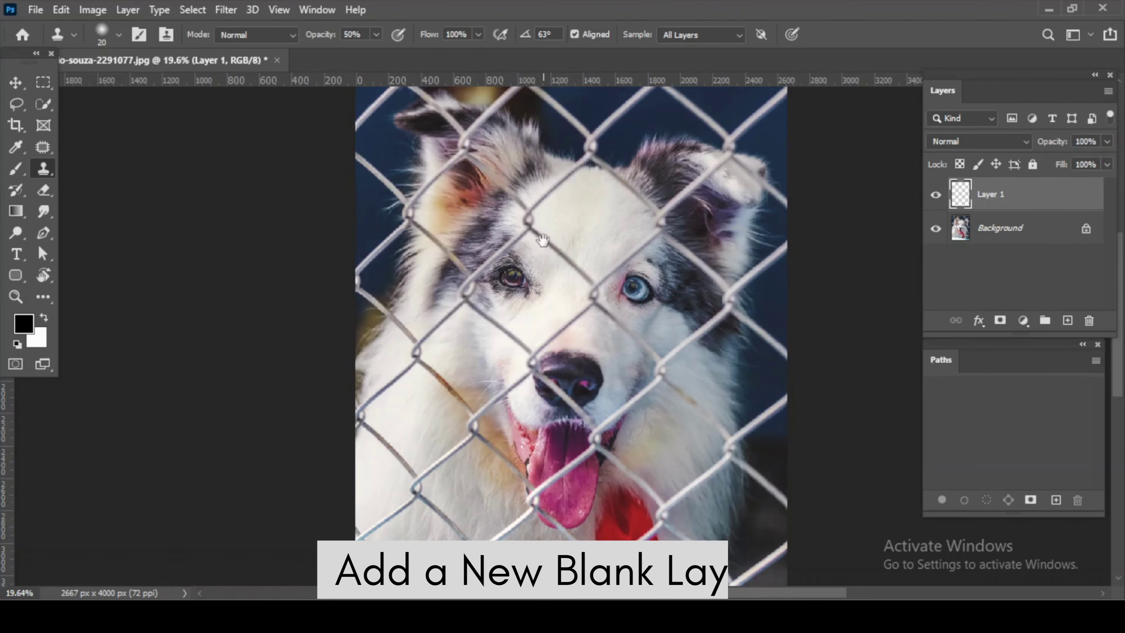
- Choose the Brush tool with the Hard Round tip at 90 px and 100% hardness
{"action": "left_click_drag", "start_coordinate": [542, 271], "coordinate": [549, 352]}
{"action": "left_click_drag", "start_coordinate": [528, 257], "coordinate": [533, 310]}
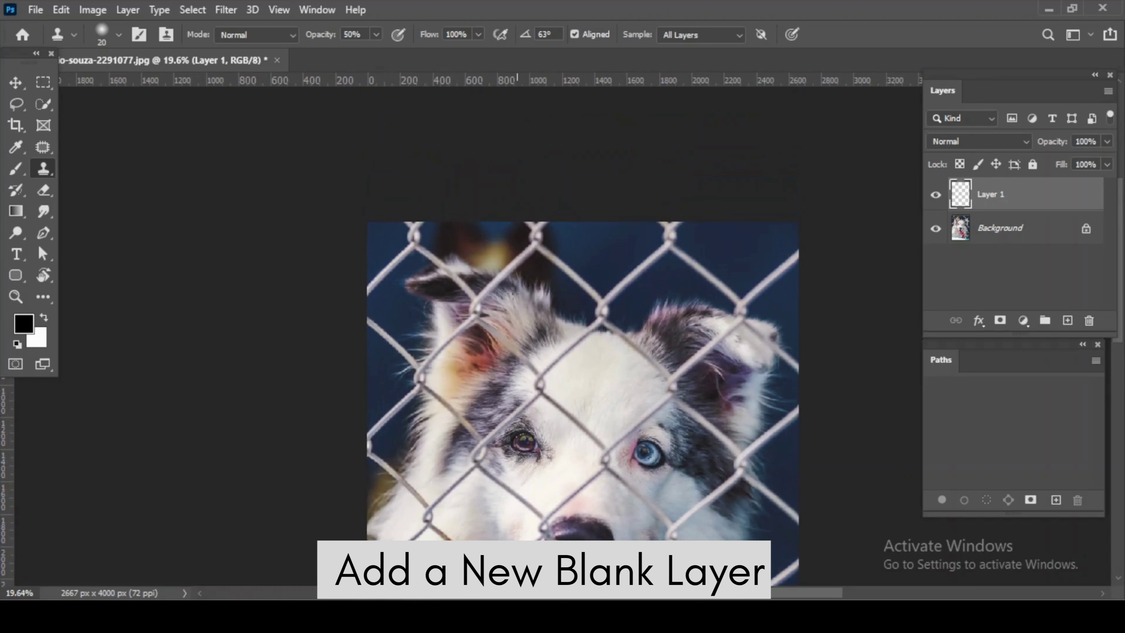
{"action": "key", "text": "b"}
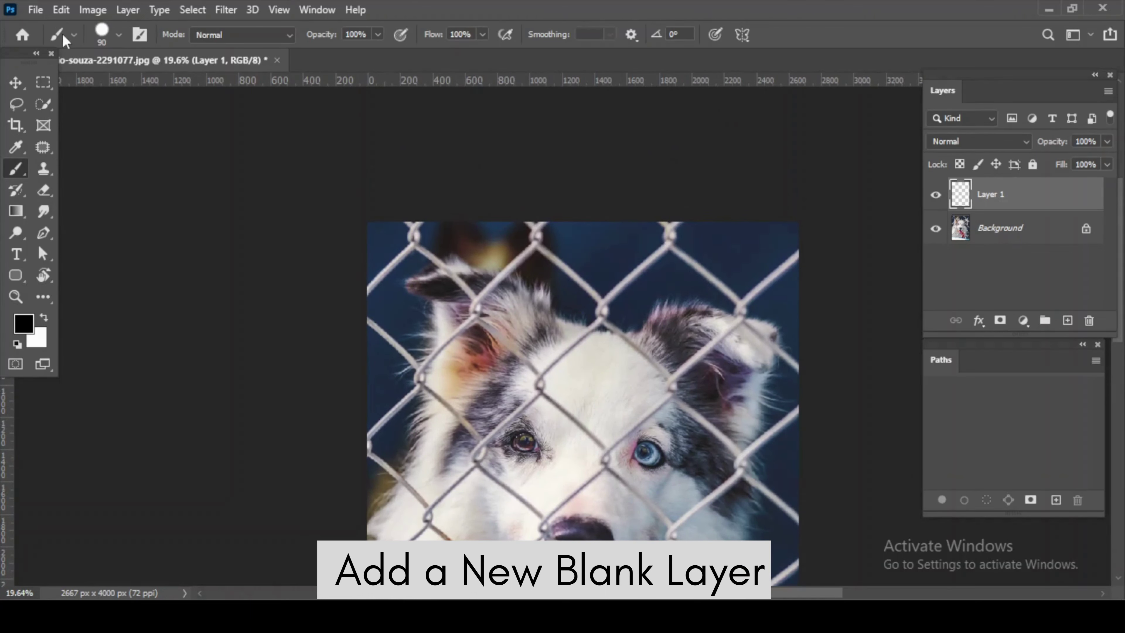
{"action": "left_click", "coordinate": [101, 36]}
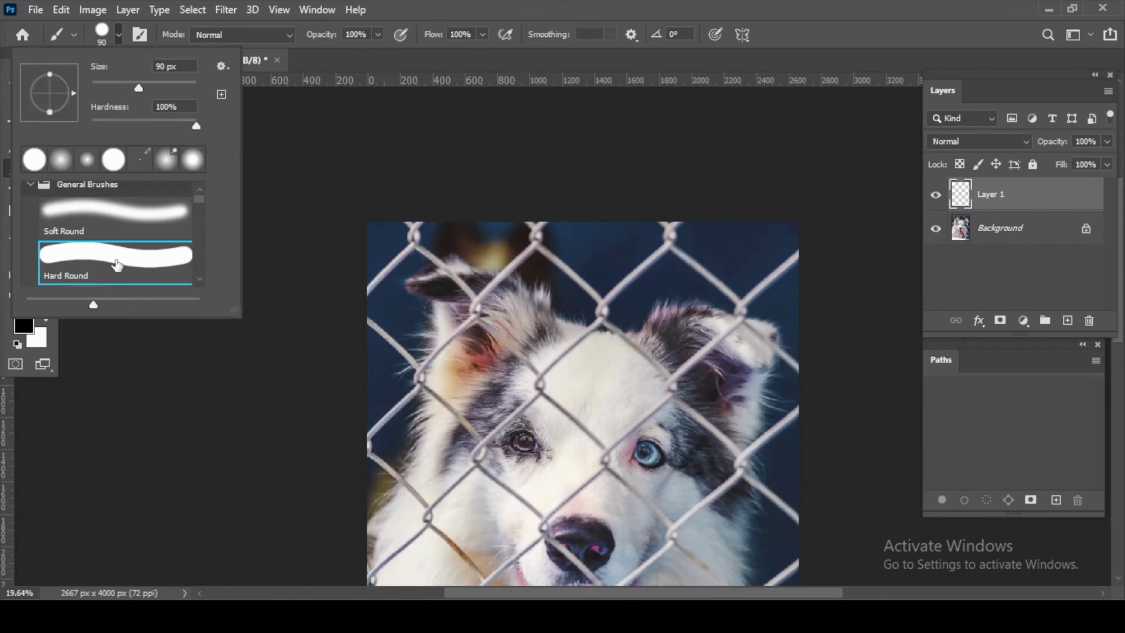
{"action": "key", "text": "Escape"}
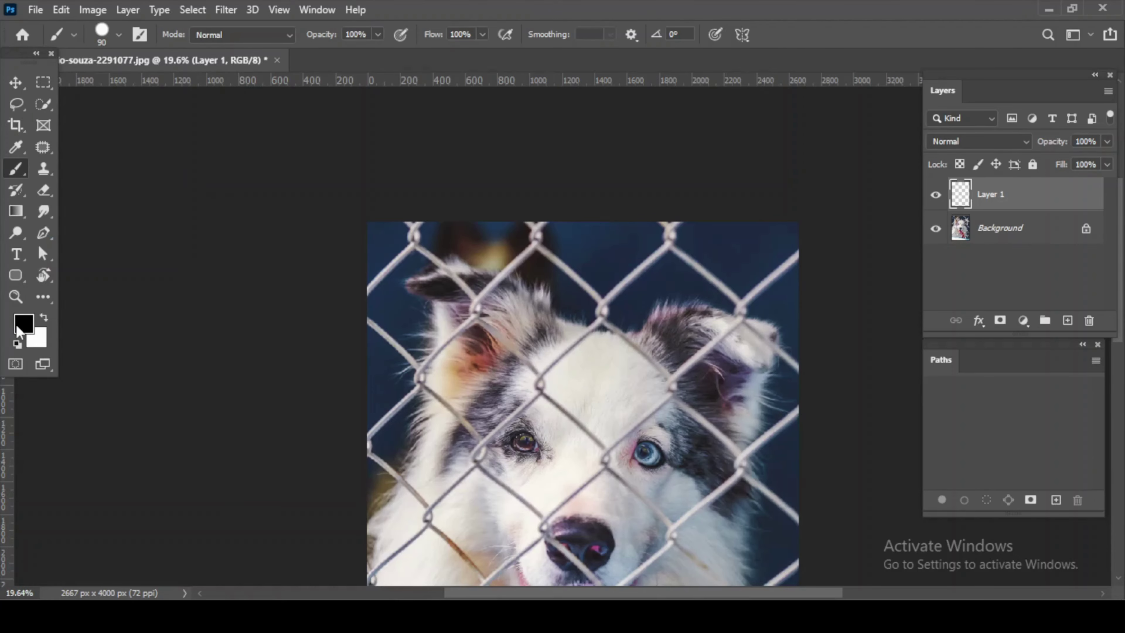
- Paint black over the uppermost fence wire from the photo's left edge to the first knot at the top edge
{"action": "scroll", "coordinate": [367, 262], "scroll_direction": "up", "scroll_amount": 5}
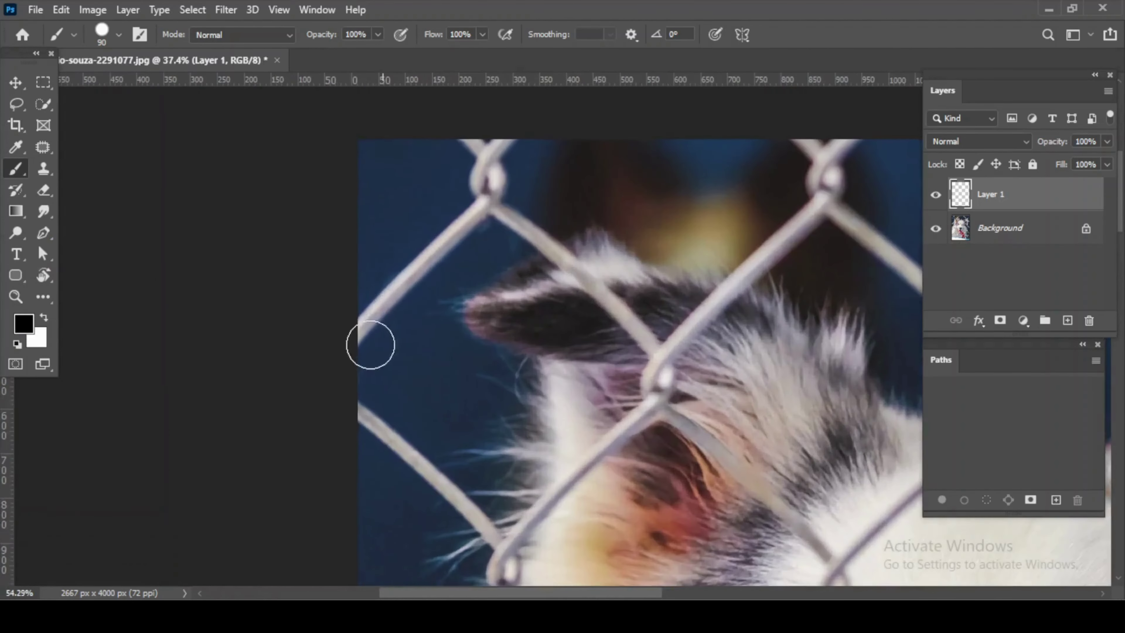
{"action": "left_click", "coordinate": [347, 345]}
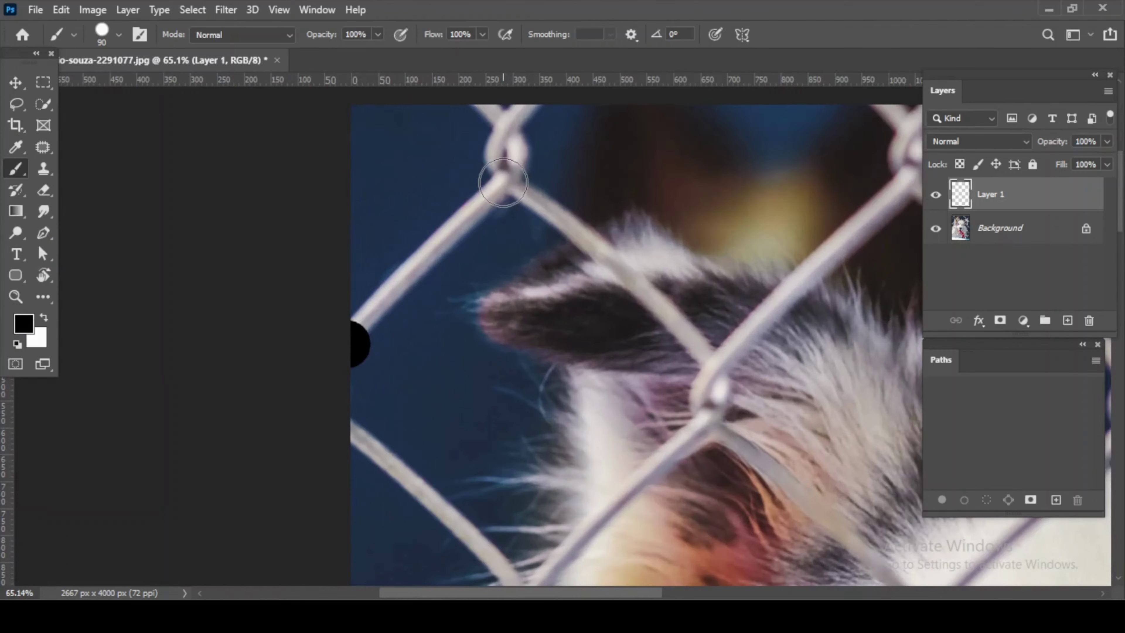
{"action": "left_click", "coordinate": [503, 182], "text": "shift"}
{"action": "mouse_move", "coordinate": [502, 182]}
{"action": "left_mouse_down"}
{"action": "mouse_move", "coordinate": [509, 150]}
{"action": "mouse_move", "coordinate": [498, 136]}
{"action": "mouse_move", "coordinate": [532, 105]}
{"action": "mouse_move", "coordinate": [489, 165]}
{"action": "left_mouse_up"}
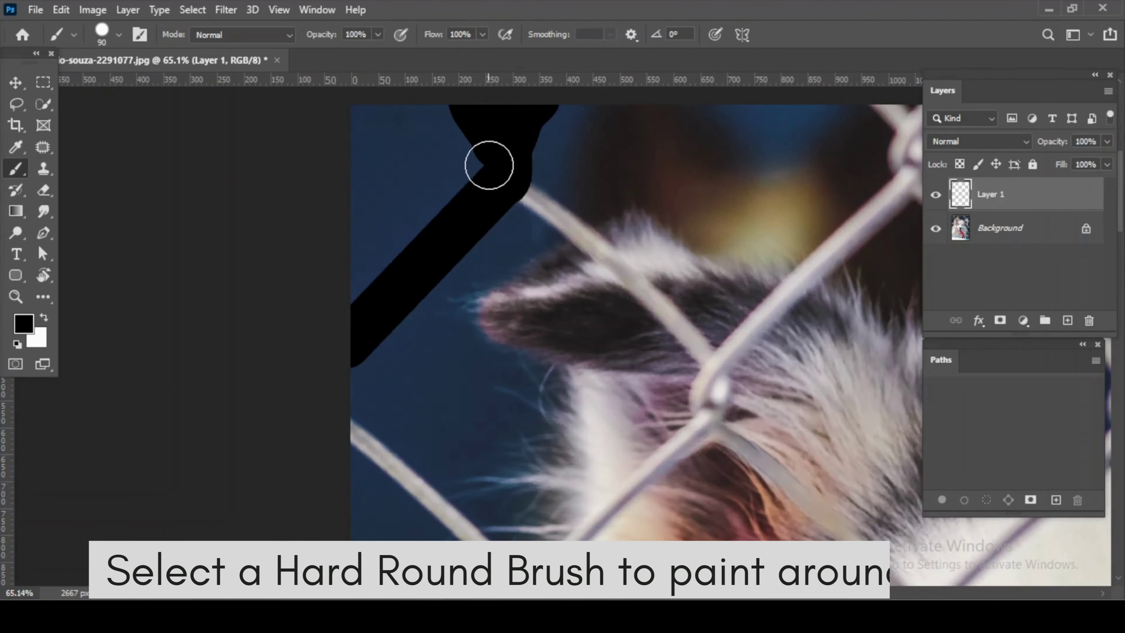
- Paint black over the next wire down from the left edge, its lower knot, and the wire up to the knot on the left ear
{"action": "scroll", "coordinate": [489, 164], "scroll_direction": "down", "scroll_amount": 3}
{"action": "scroll", "coordinate": [376, 271], "scroll_direction": "down", "scroll_amount": 5}
{"action": "left_click", "coordinate": [346, 218]}
{"action": "left_click", "coordinate": [476, 339], "text": "shift"}
{"action": "left_click_drag", "start_coordinate": [477, 338], "coordinate": [364, 494]}
{"action": "left_click", "coordinate": [496, 404], "text": "shift"}
{"action": "left_click_drag", "start_coordinate": [497, 404], "coordinate": [480, 361]}
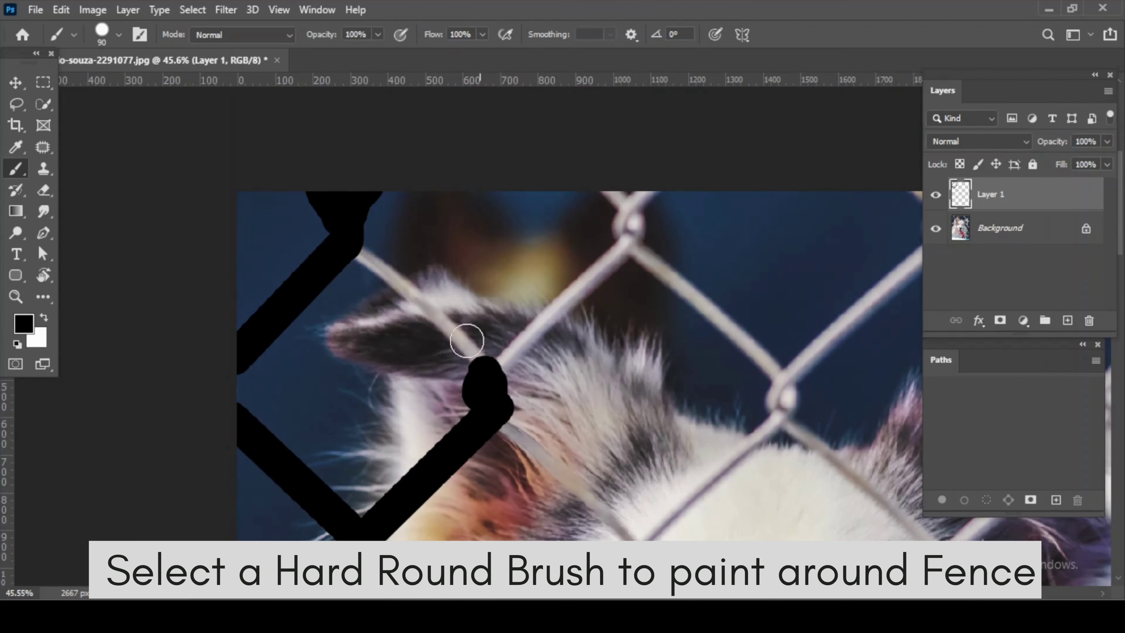
- Paint over the wires from the left ear knot to the first two top knots, and from the second one down towards the forehead
{"action": "left_click", "coordinate": [352, 251], "text": "shift"}
{"action": "left_click", "coordinate": [625, 248], "text": "shift"}
{"action": "mouse_move", "coordinate": [626, 248]}
{"action": "left_mouse_down"}
{"action": "mouse_move", "coordinate": [607, 190]}
{"action": "mouse_move", "coordinate": [647, 180]}
{"action": "mouse_move", "coordinate": [631, 252]}
{"action": "mouse_move", "coordinate": [649, 205]}
{"action": "left_mouse_up"}
{"action": "left_click", "coordinate": [758, 398], "text": "shift"}
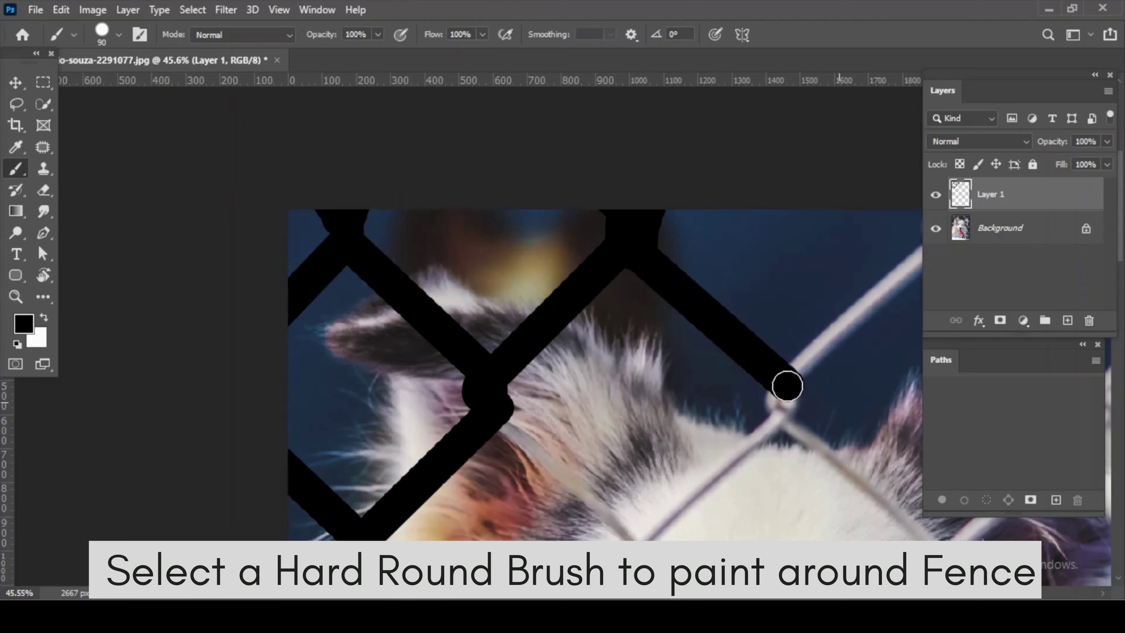
- With a 125 px brush, paint over the third top knot and the wires running to the right ear knot and the right edge
{"action": "scroll", "coordinate": [758, 397], "scroll_direction": "down", "scroll_amount": 2}
{"action": "left_click", "coordinate": [488, 437]}
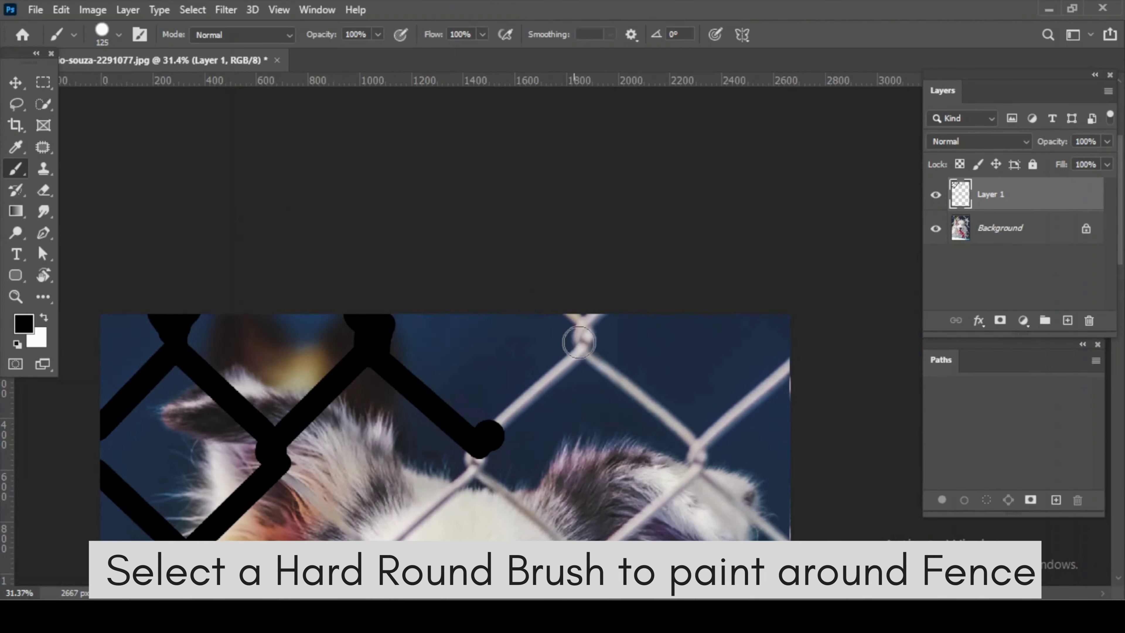
{"action": "left_click", "coordinate": [578, 356], "text": "shift"}
{"action": "mouse_move", "coordinate": [578, 356]}
{"action": "left_mouse_down"}
{"action": "mouse_move", "coordinate": [590, 313]}
{"action": "mouse_move", "coordinate": [587, 359]}
{"action": "left_mouse_up"}
{"action": "left_click", "coordinate": [698, 453], "text": "shift"}
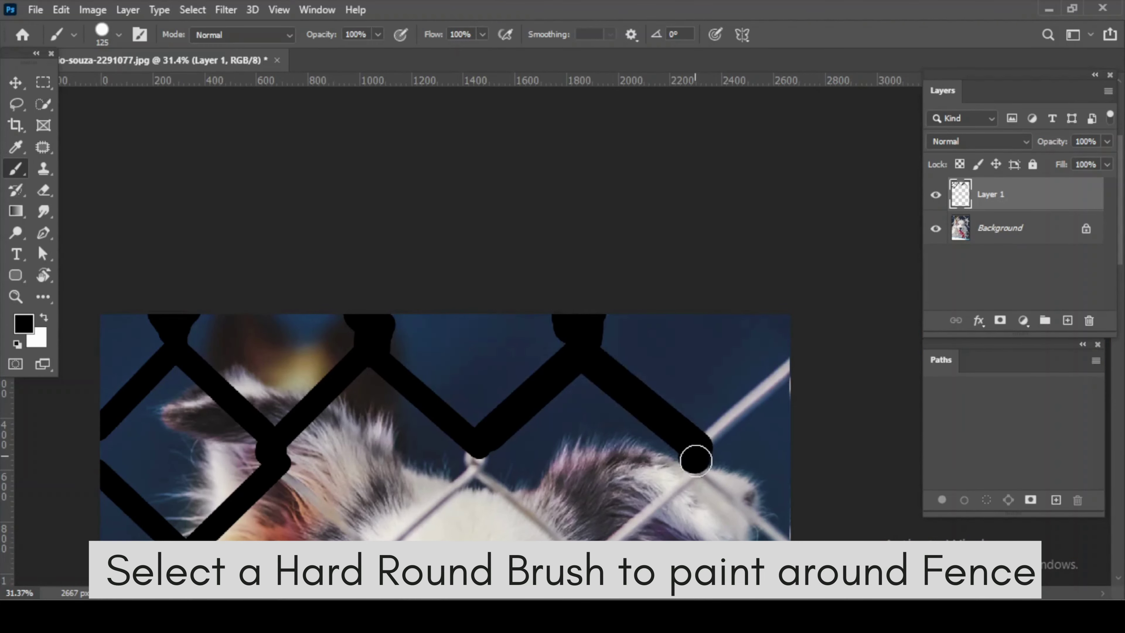
{"action": "left_click", "coordinate": [815, 355], "text": "shift"}
- With a 100 px brush, paint over the wires between the right ear knot, the photo's right edge and the knot below the ear
{"action": "scroll", "coordinate": [665, 288], "scroll_direction": "down", "scroll_amount": 4}
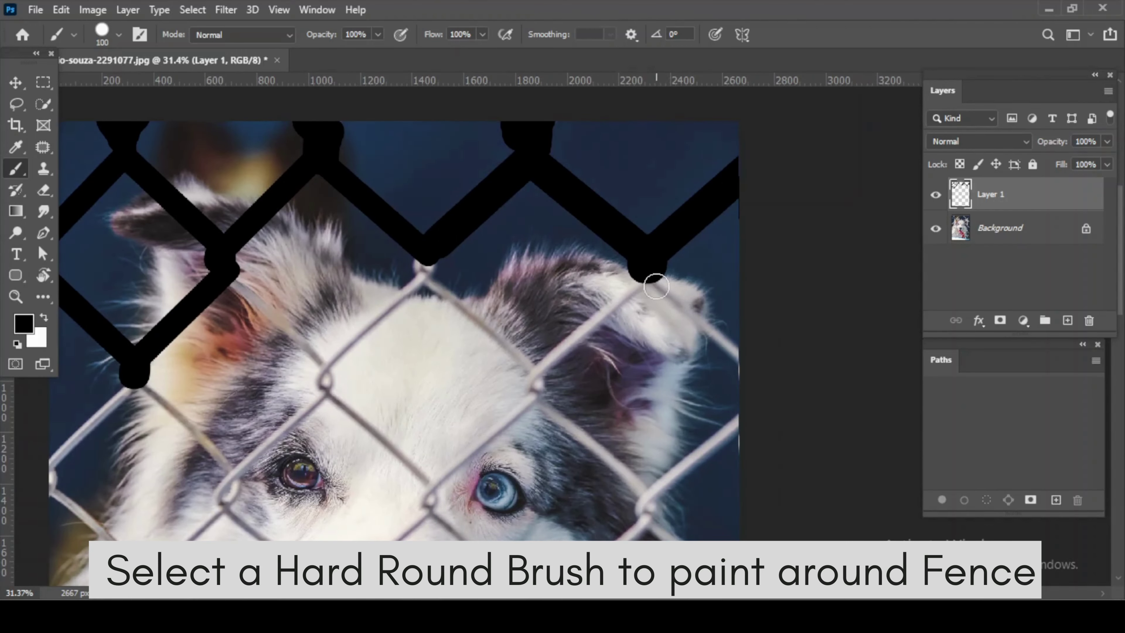
{"action": "left_click", "coordinate": [723, 366], "text": "shift"}
{"action": "scroll", "coordinate": [708, 377], "scroll_direction": "down", "scroll_amount": 3}
{"action": "left_click", "coordinate": [670, 382], "text": "shift"}
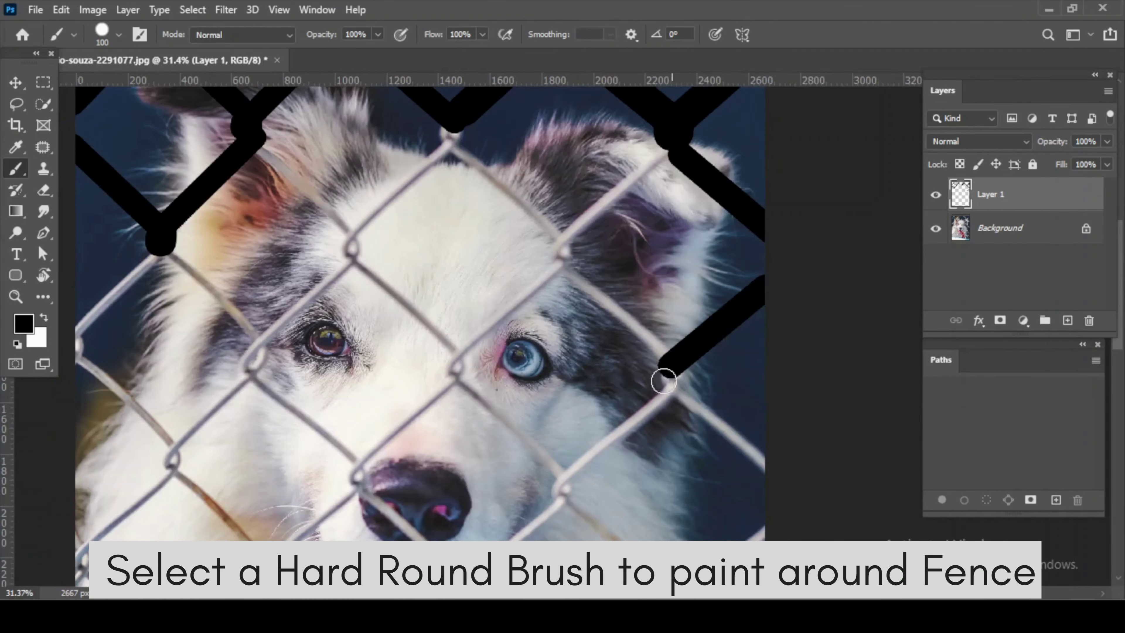
{"action": "left_click", "coordinate": [771, 474], "text": "shift"}
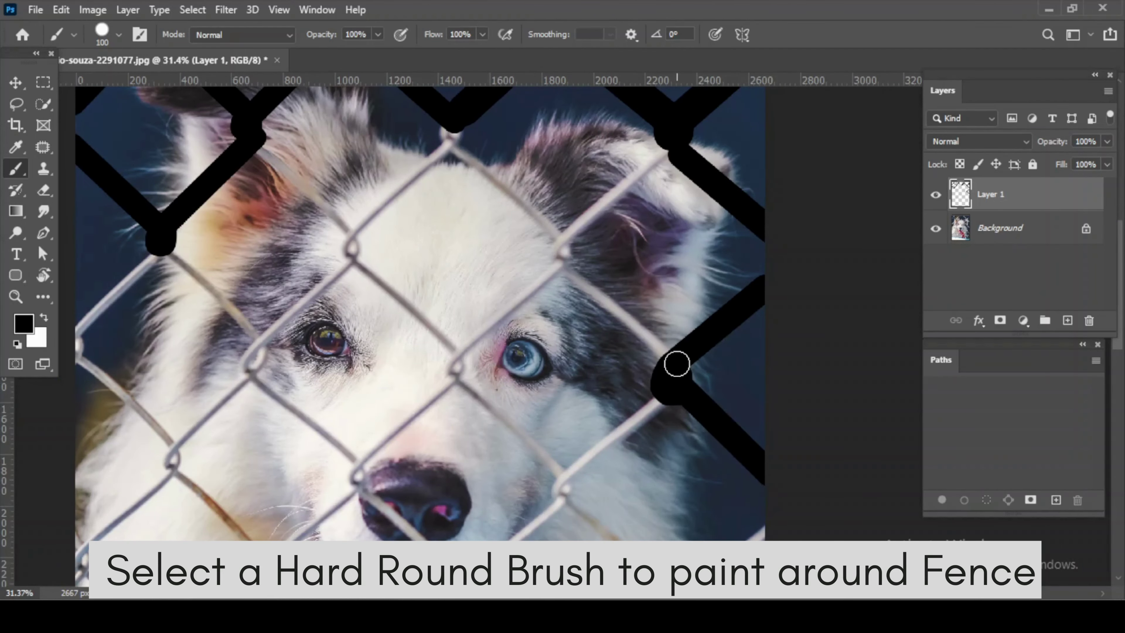
- Paint over the wires from the knot below the right ear across the brow and forehead knots to the left ear
{"action": "left_click", "coordinate": [552, 259], "text": "shift"}
{"action": "scroll", "coordinate": [554, 266], "scroll_direction": "up", "scroll_amount": 3}
{"action": "left_click", "coordinate": [537, 342], "text": "shift"}
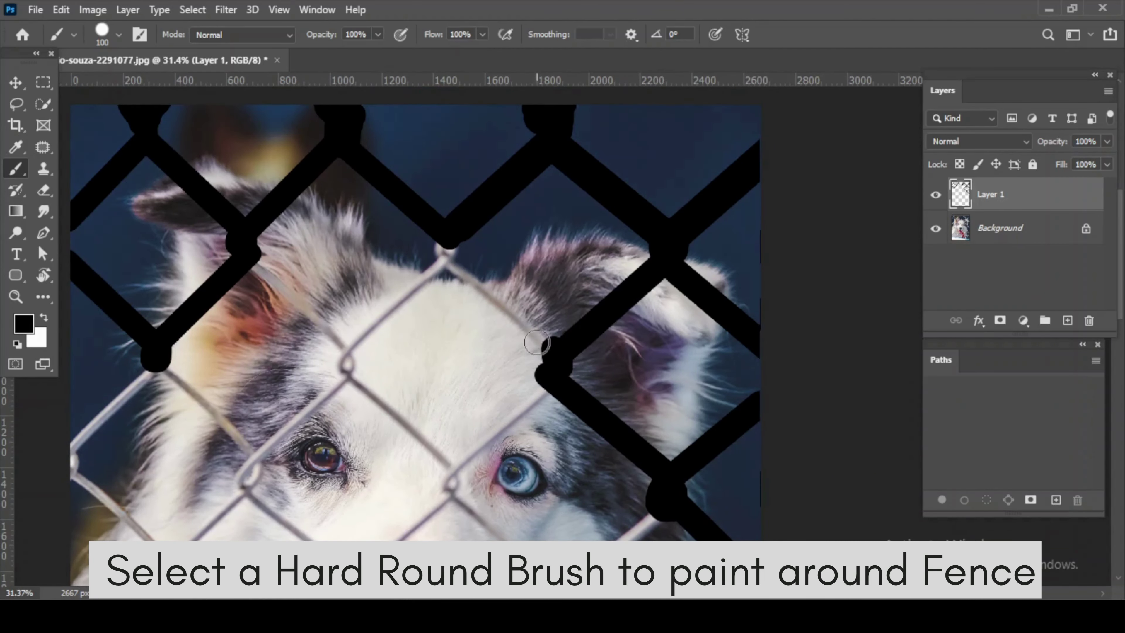
{"action": "left_click", "coordinate": [432, 262], "text": "shift"}
{"action": "left_click", "coordinate": [346, 366], "text": "shift"}
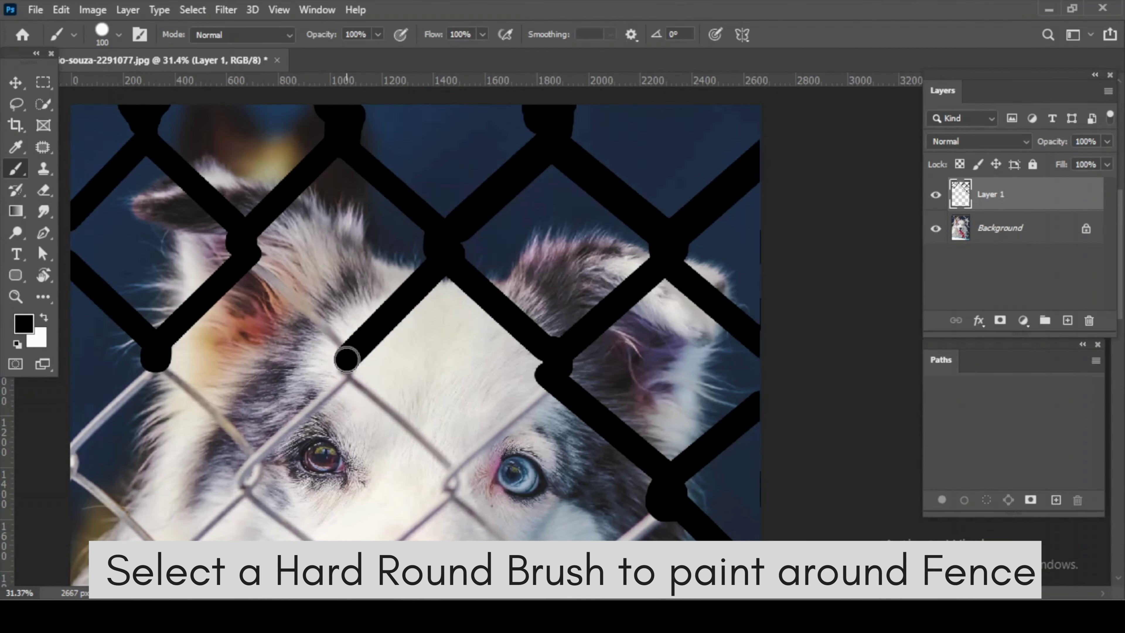
{"action": "left_click", "coordinate": [259, 266], "text": "shift"}
- Paint over the wires from the knot below the left ear to the photo's left edge and down to the outer cheek knot
{"action": "scroll", "coordinate": [471, 256], "scroll_direction": "left", "scroll_amount": 5}
{"action": "scroll", "coordinate": [470, 257], "scroll_direction": "down", "scroll_amount": 2}
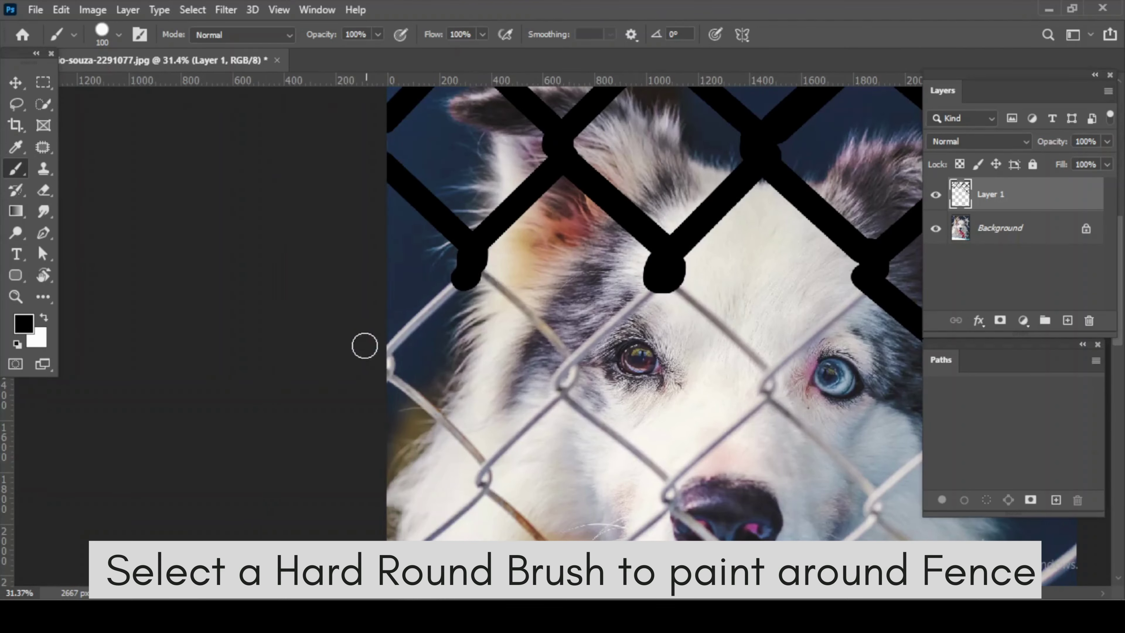
{"action": "left_click", "coordinate": [387, 357], "text": "shift"}
{"action": "left_click_drag", "start_coordinate": [471, 429], "coordinate": [386, 229]}
{"action": "left_click", "coordinate": [404, 280], "text": "shift"}
{"action": "left_click_drag", "start_coordinate": [404, 280], "coordinate": [393, 290]}
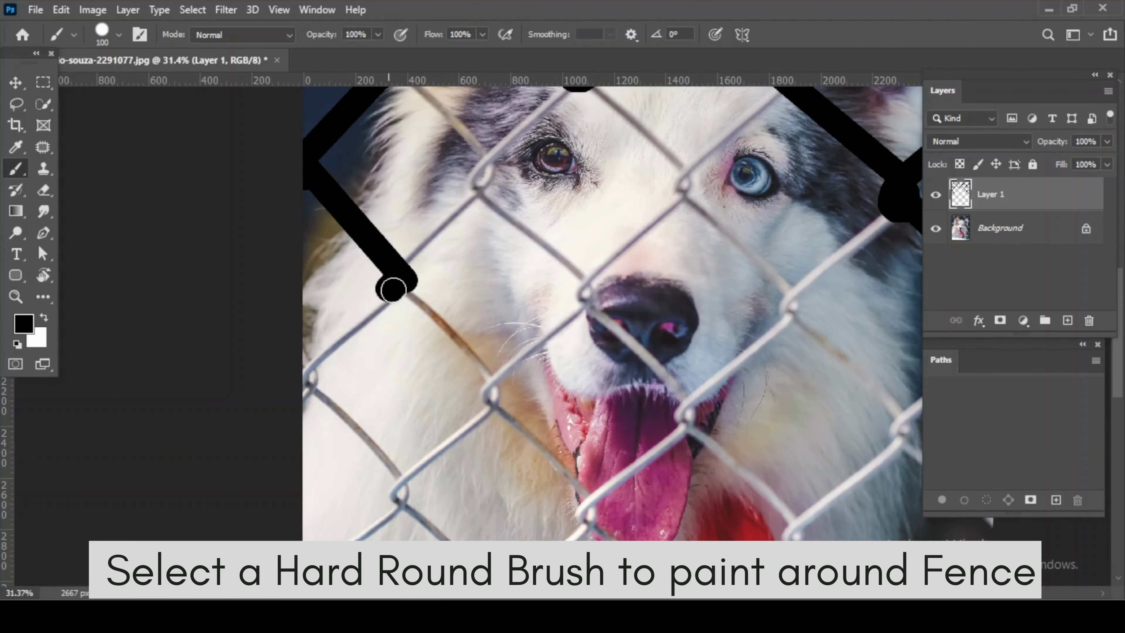
- Paint over the zigzag wires and knots along the photo's left edge, from the outer cheek knot down past the chest
{"action": "left_click", "coordinate": [306, 375], "text": "shift"}
{"action": "mouse_move", "coordinate": [306, 375]}
{"action": "left_mouse_down"}
{"action": "mouse_move", "coordinate": [303, 403]}
{"action": "mouse_move", "coordinate": [301, 305]}
{"action": "left_mouse_up"}
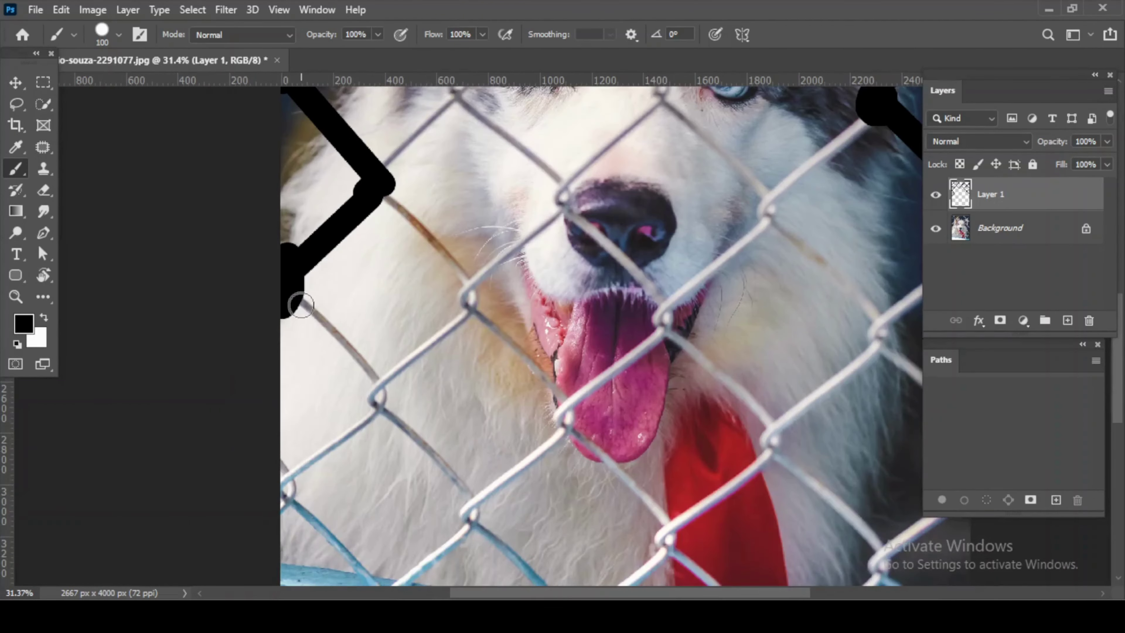
{"action": "left_click", "coordinate": [381, 391], "text": "shift"}
{"action": "left_click_drag", "start_coordinate": [381, 391], "coordinate": [409, 316]}
{"action": "left_click", "coordinate": [310, 418], "text": "shift"}
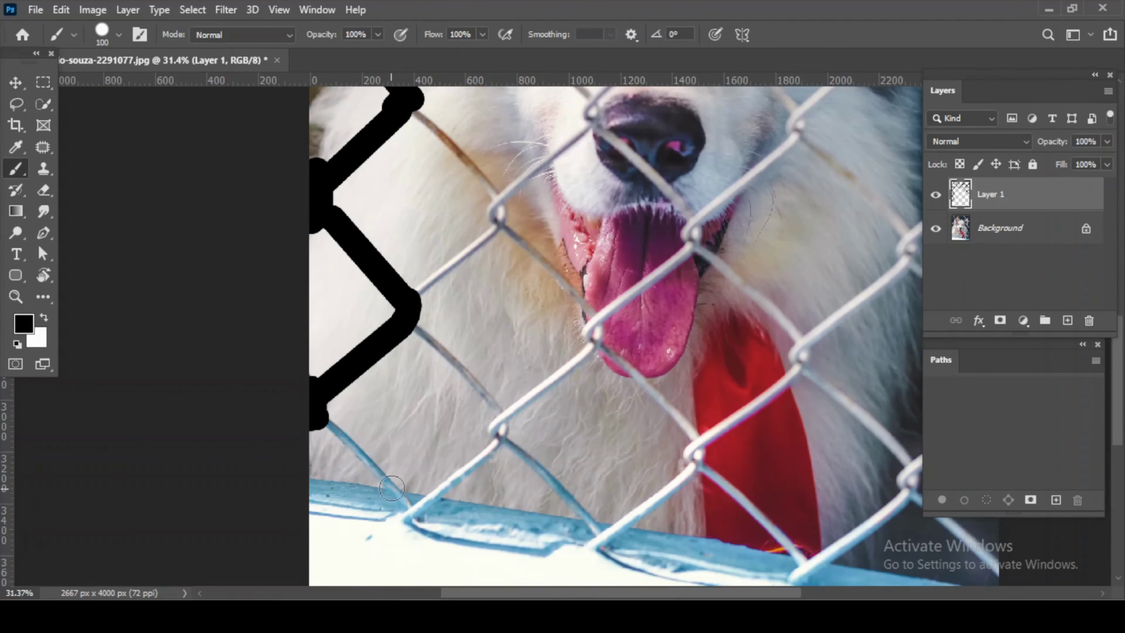
- Paint over the lower left wires meeting the blue rail, the adjoining chest knot, and the wire rising towards the tongue
{"action": "left_click", "coordinate": [392, 489], "text": "shift"}
{"action": "mouse_move", "coordinate": [424, 489]}
{"action": "left_mouse_down"}
{"action": "mouse_move", "coordinate": [498, 445]}
{"action": "mouse_move", "coordinate": [501, 413]}
{"action": "left_mouse_up"}
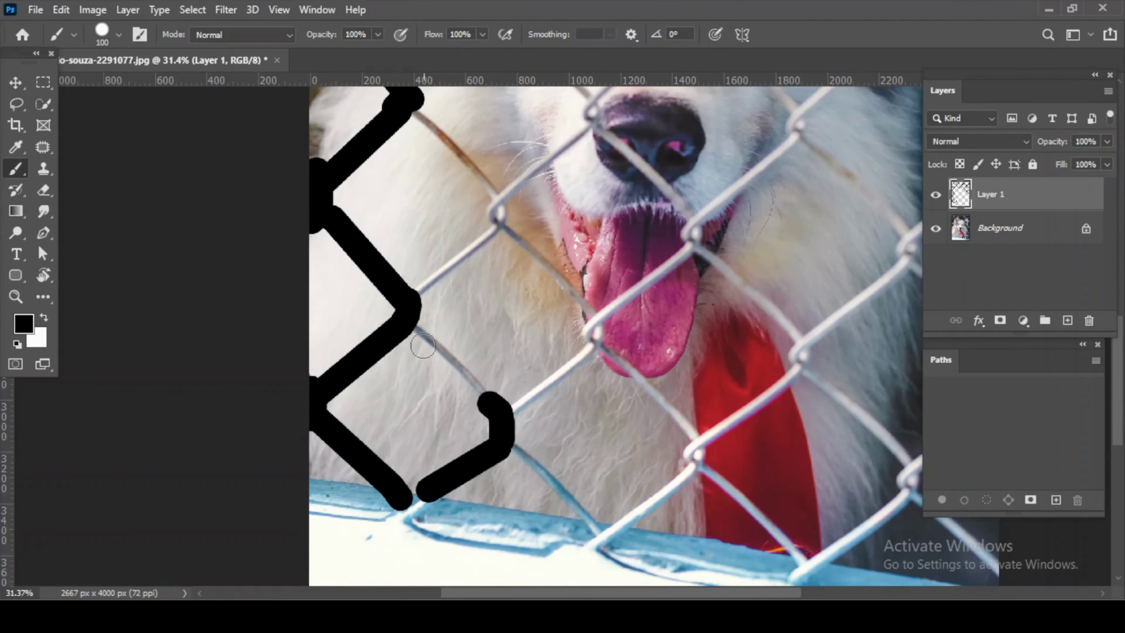
{"action": "left_click", "coordinate": [409, 307], "text": "shift"}
{"action": "left_click", "coordinate": [594, 348], "text": "shift"}
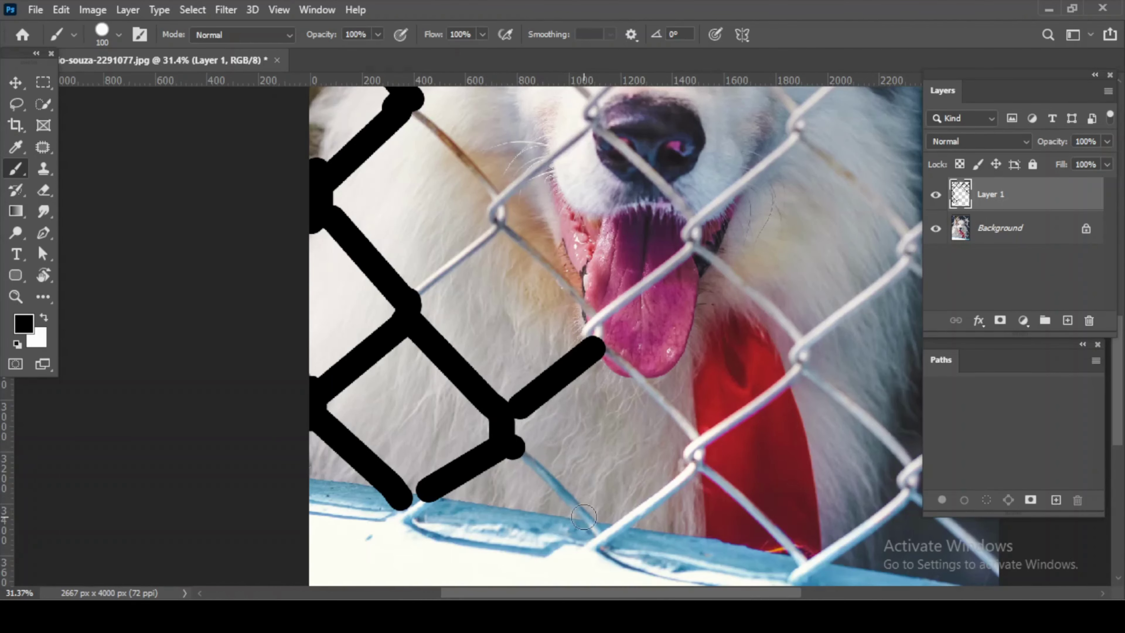
- Paint over the remaining wires and knots on the left side of the chest and cheek, up to the knot beside the left eye
{"action": "scroll", "coordinate": [553, 509], "scroll_direction": "up", "scroll_amount": 3}
{"action": "mouse_move", "coordinate": [451, 454]}
{"action": "left_mouse_down"}
{"action": "mouse_move", "coordinate": [512, 384]}
{"action": "mouse_move", "coordinate": [512, 352]}
{"action": "left_mouse_up"}
{"action": "left_click", "coordinate": [437, 273], "text": "shift"}
{"action": "scroll", "coordinate": [437, 273], "scroll_direction": "up", "scroll_amount": 3}
{"action": "mouse_move", "coordinate": [399, 424]}
{"action": "left_mouse_down"}
{"action": "mouse_move", "coordinate": [485, 344]}
{"action": "mouse_move", "coordinate": [482, 315]}
{"action": "left_mouse_up"}
{"action": "left_click", "coordinate": [381, 229], "text": "shift"}
- With a 90 px brush, paint over the wire from the knot beside the left eye to the knot below the left ear
{"action": "scroll", "coordinate": [438, 366], "scroll_direction": "up", "scroll_amount": 3}
{"action": "scroll", "coordinate": [438, 366], "scroll_direction": "right", "scroll_amount": 3}
{"action": "scroll", "coordinate": [439, 366], "scroll_direction": "up", "scroll_amount": 3, "text": "alt"}
{"action": "key", "text": "bracketleft"}
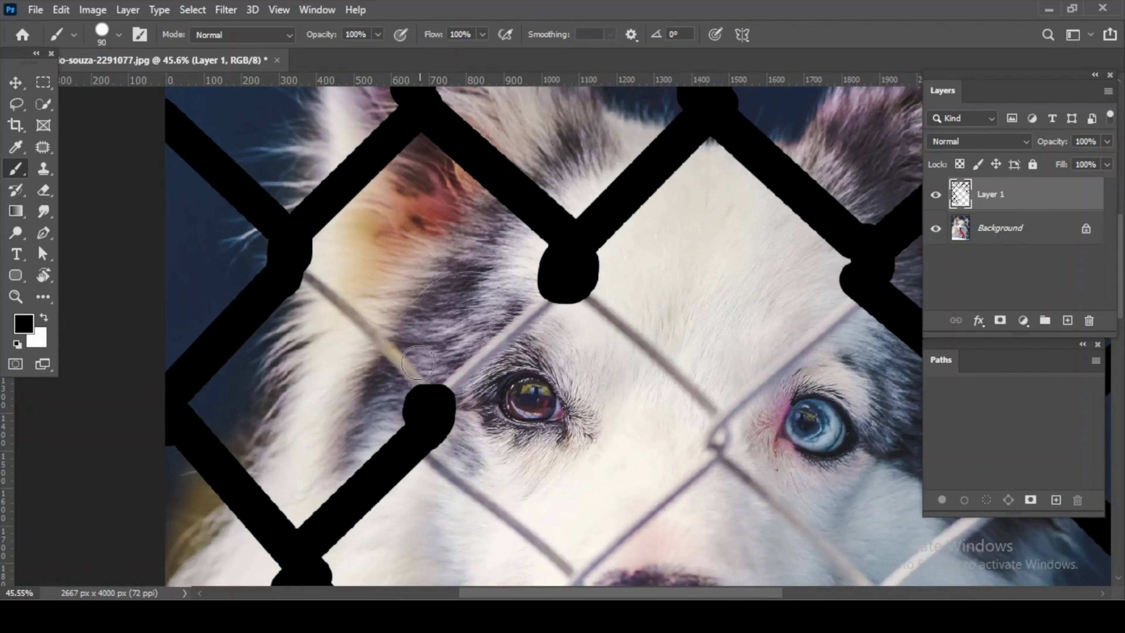
{"action": "mouse_move", "coordinate": [420, 386]}
{"action": "left_mouse_down"}
{"action": "mouse_move", "coordinate": [343, 298]}
{"action": "mouse_move", "coordinate": [303, 272]}
{"action": "left_mouse_up"}
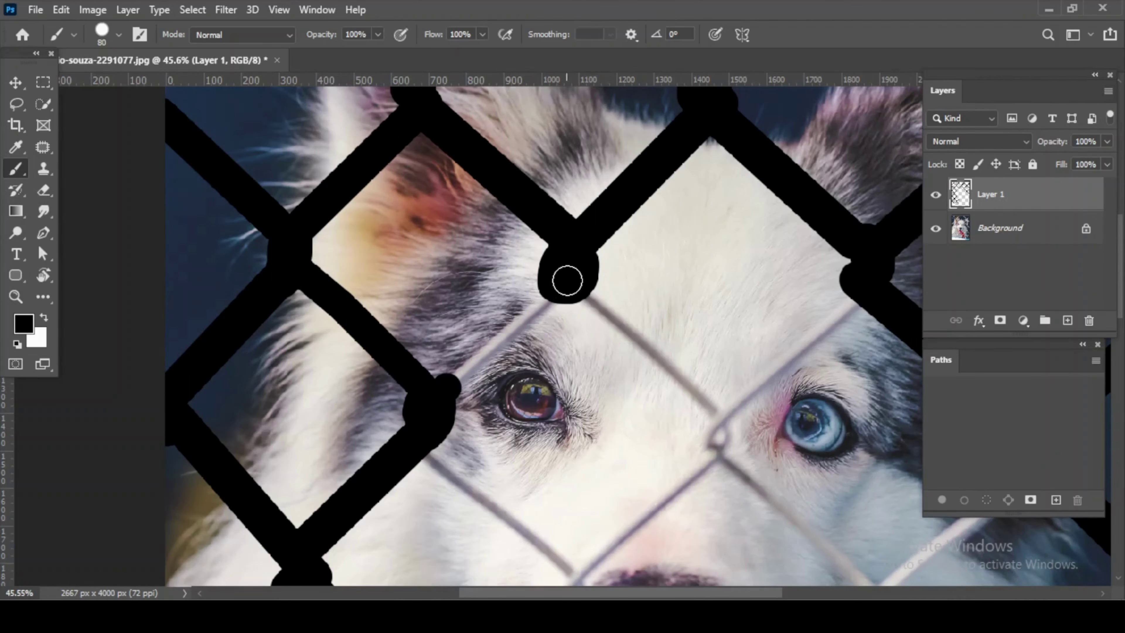
- With an 80 px brush, paint over the wires linking the left eye knot, the forehead knot, the knot between the eyes and the right brow knot
{"action": "left_click", "coordinate": [563, 292], "text": "shift"}
{"action": "left_click_drag", "start_coordinate": [562, 292], "coordinate": [390, 287]}
{"action": "left_click", "coordinate": [537, 422], "text": "shift"}
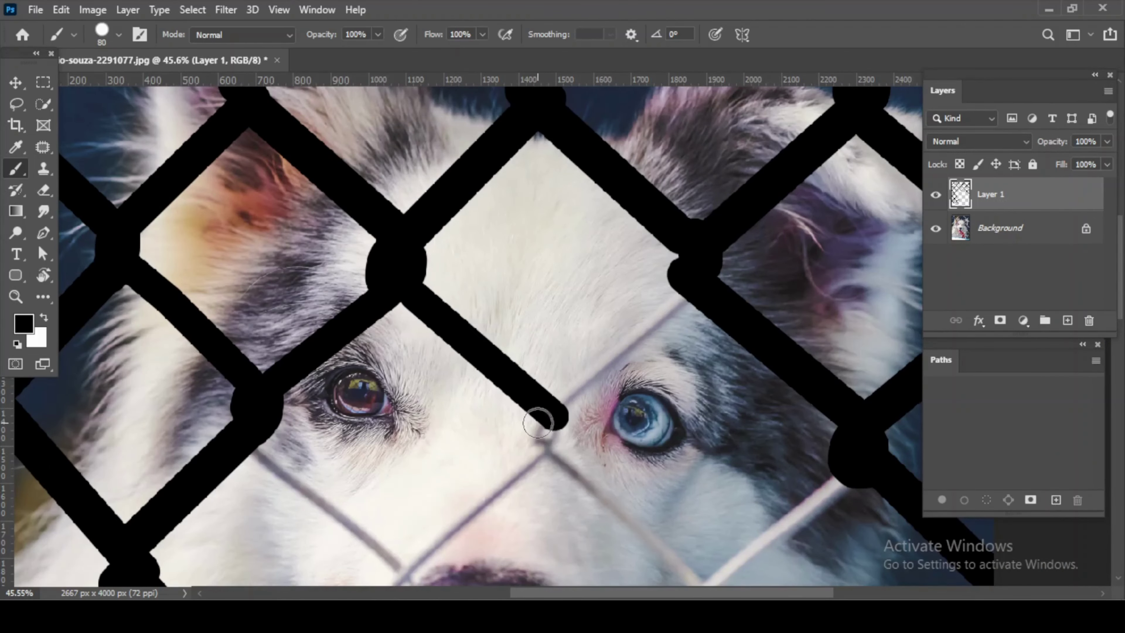
{"action": "left_click_drag", "start_coordinate": [537, 422], "coordinate": [546, 429]}
{"action": "left_click", "coordinate": [715, 280], "text": "shift"}
- Paint over the wires from the knot between the eyes to the right cheek knot and up to the knot below the right ear
{"action": "scroll", "coordinate": [508, 220], "scroll_direction": "down", "scroll_amount": 5}
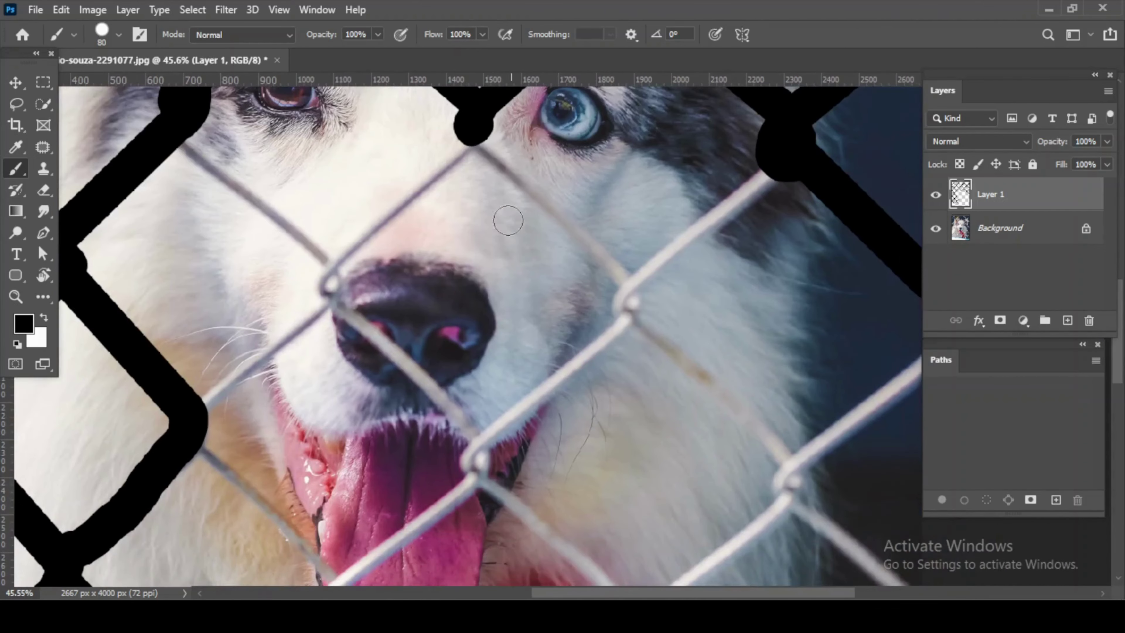
{"action": "left_click", "coordinate": [622, 284], "text": "shift"}
{"action": "mouse_move", "coordinate": [622, 283]}
{"action": "left_mouse_down"}
{"action": "mouse_move", "coordinate": [627, 319]}
{"action": "mouse_move", "coordinate": [637, 286]}
{"action": "left_mouse_up"}
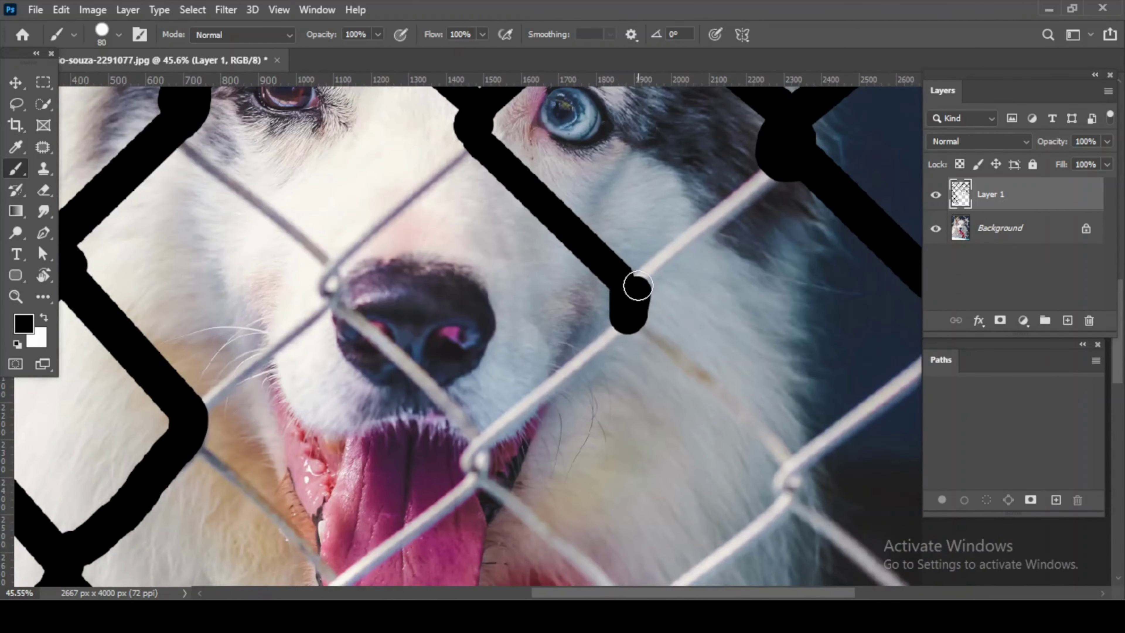
{"action": "left_click", "coordinate": [778, 168], "text": "shift"}
- Paint over the wires from the right cheek knot to the knot at the mouth and down to the knot above the red tie
{"action": "scroll", "coordinate": [646, 186], "scroll_direction": "down", "scroll_amount": 3}
{"action": "left_click", "coordinate": [525, 295], "text": "shift"}
{"action": "left_click_drag", "start_coordinate": [526, 295], "coordinate": [520, 306]}
{"action": "left_click", "coordinate": [648, 440], "text": "shift"}
{"action": "left_click_drag", "start_coordinate": [648, 439], "coordinate": [647, 456]}
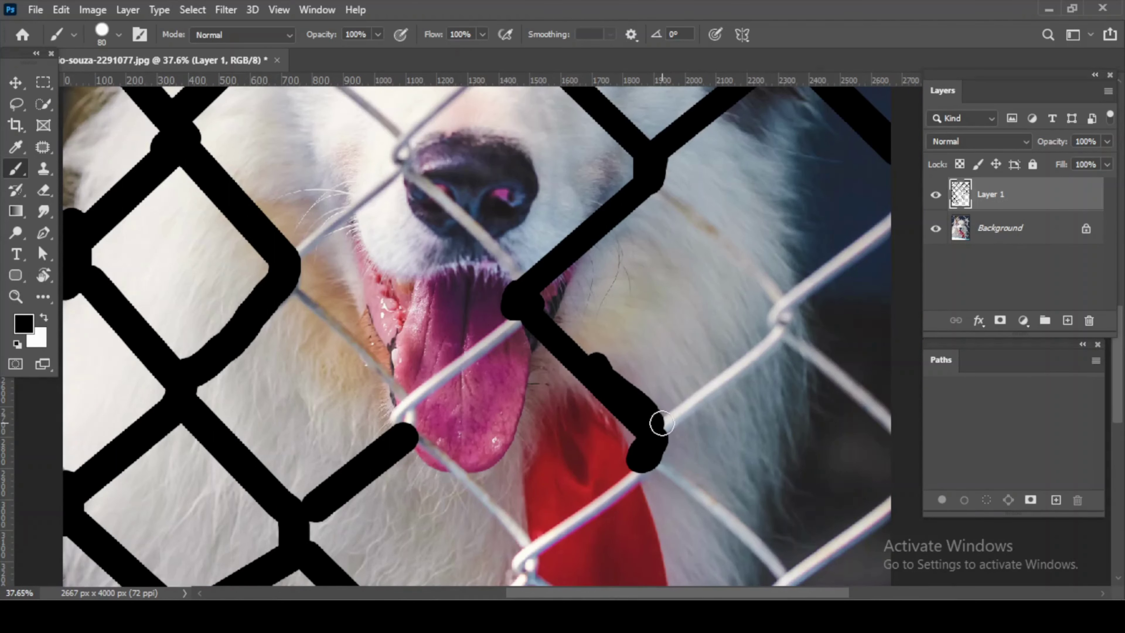
- Paint over the knot on the right side of the chest and its wires to the tie, the cheek knot and the photo's right edge
{"action": "left_click", "coordinate": [785, 322], "text": "shift"}
{"action": "mouse_move", "coordinate": [786, 321]}
{"action": "left_mouse_down"}
{"action": "mouse_move", "coordinate": [785, 310]}
{"action": "mouse_move", "coordinate": [620, 405]}
{"action": "left_mouse_up"}
{"action": "left_click_drag", "start_coordinate": [610, 423], "coordinate": [476, 295]}
{"action": "left_click", "coordinate": [722, 330], "text": "shift"}
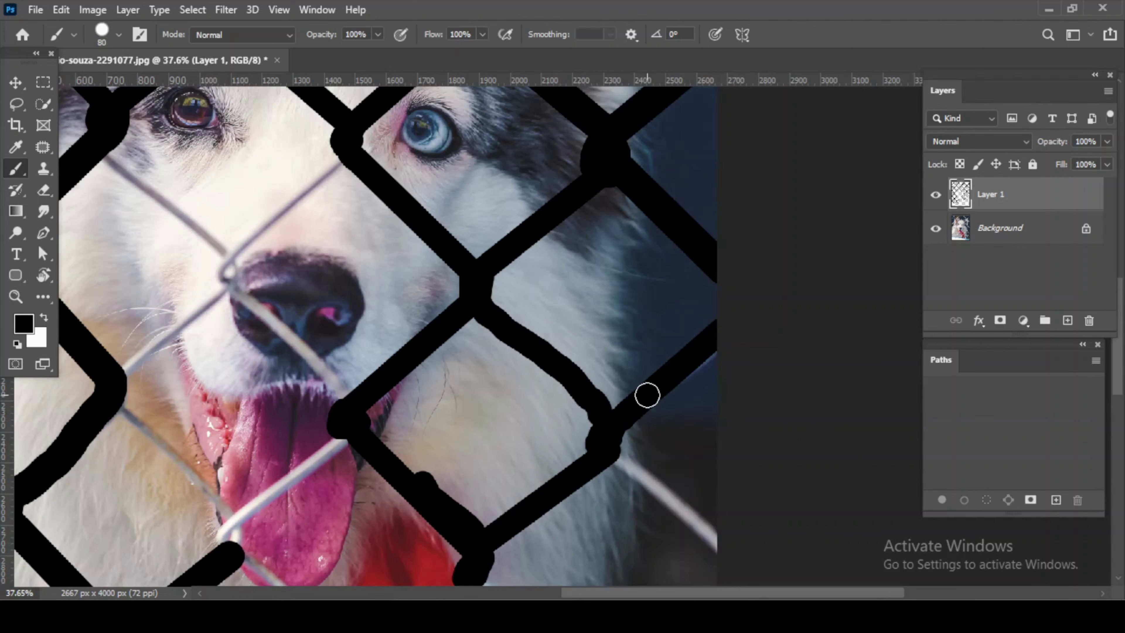
{"action": "left_click_drag", "start_coordinate": [612, 442], "coordinate": [592, 309]}
{"action": "left_click", "coordinate": [593, 309]}
{"action": "left_click", "coordinate": [698, 394], "text": "shift"}
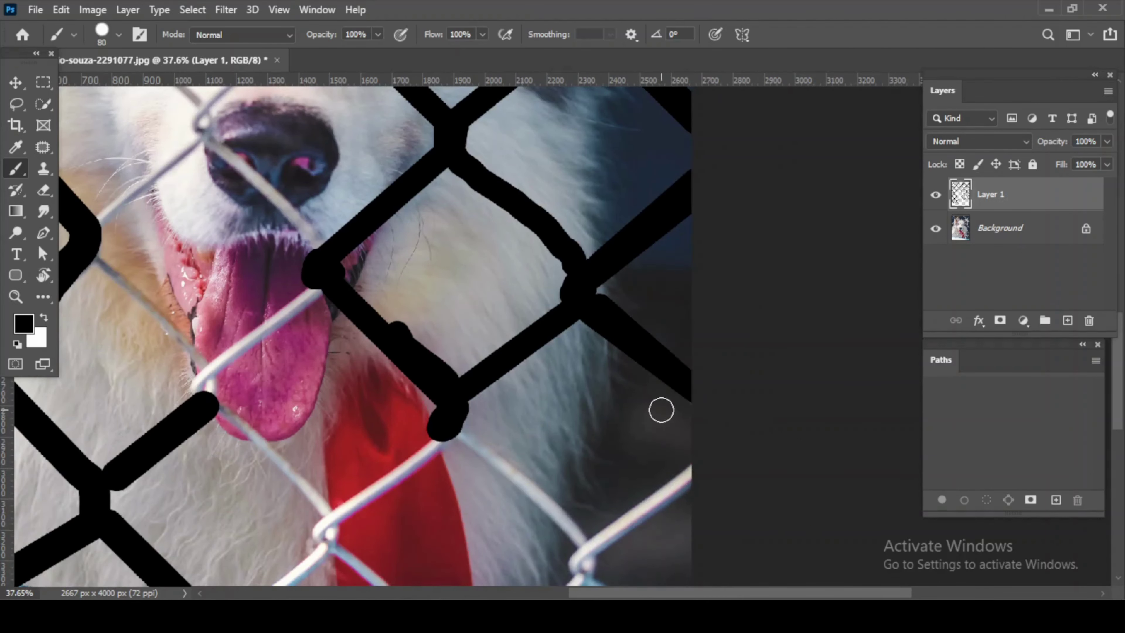
- With a 100 px brush, paint over the lowest knot near the right edge and its two wires running off the photo
{"action": "scroll", "coordinate": [670, 326], "scroll_direction": "down", "scroll_amount": 3}
{"action": "left_click", "coordinate": [667, 330]}
{"action": "left_click", "coordinate": [547, 417], "text": "shift"}
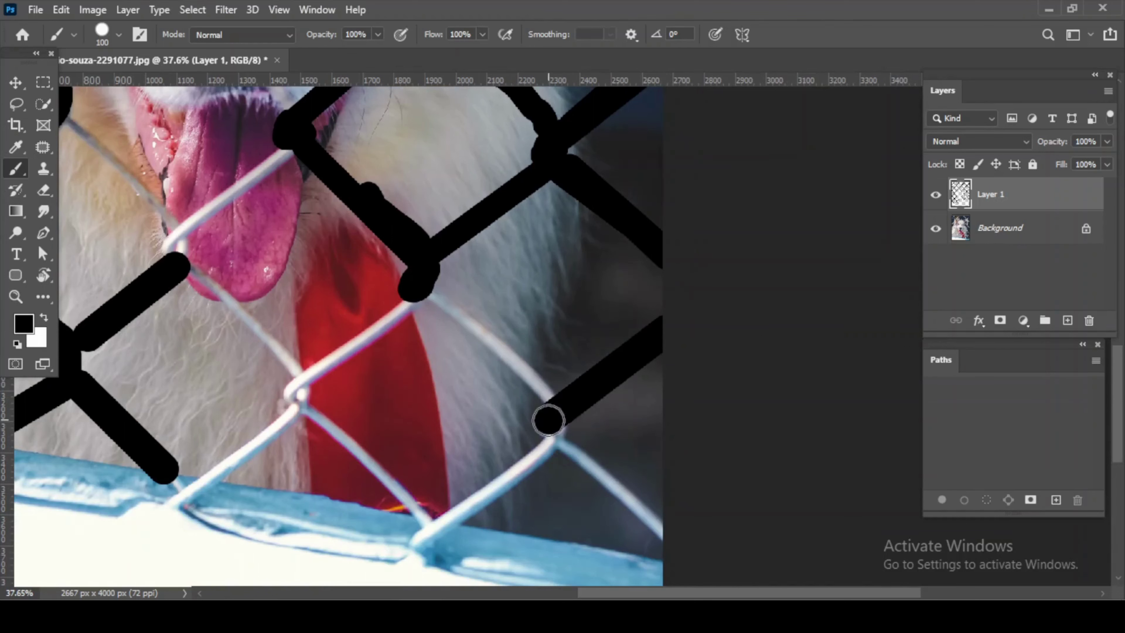
{"action": "left_click_drag", "start_coordinate": [547, 416], "coordinate": [560, 447]}
{"action": "left_click", "coordinate": [664, 537], "text": "shift"}
- Paint over the wires from the lowest right knot up to the upper tie knot and down across the red tie to its left knot
{"action": "left_click", "coordinate": [419, 301], "text": "shift"}
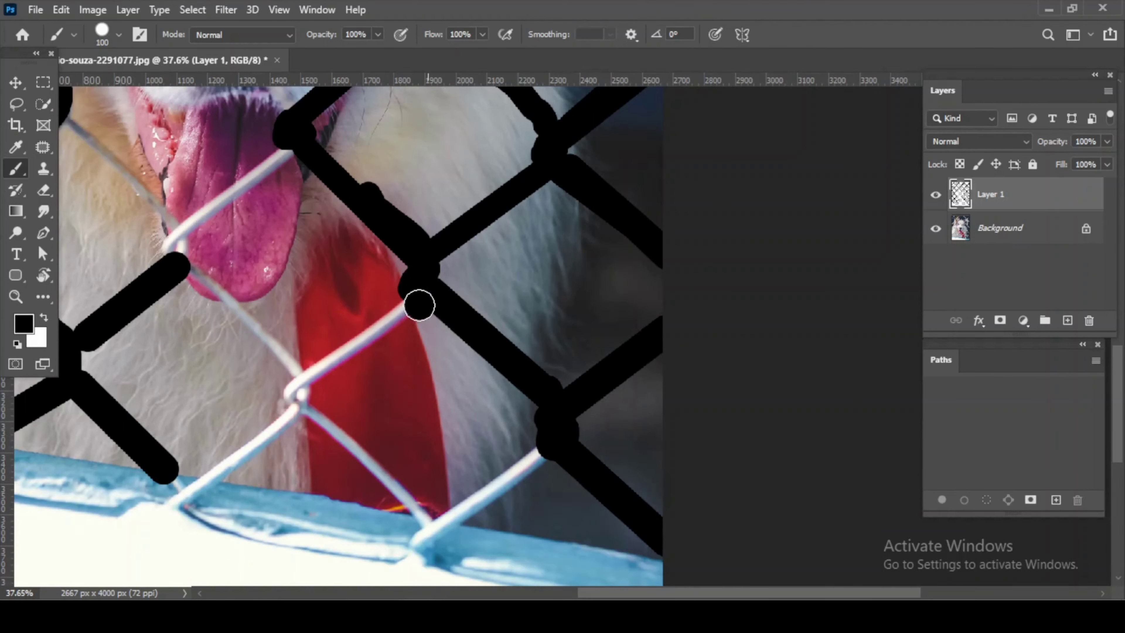
{"action": "left_click", "coordinate": [292, 392], "text": "shift"}
{"action": "mouse_move", "coordinate": [292, 393]}
{"action": "left_mouse_down"}
{"action": "mouse_move", "coordinate": [296, 372]}
{"action": "mouse_move", "coordinate": [421, 301]}
{"action": "left_mouse_up"}
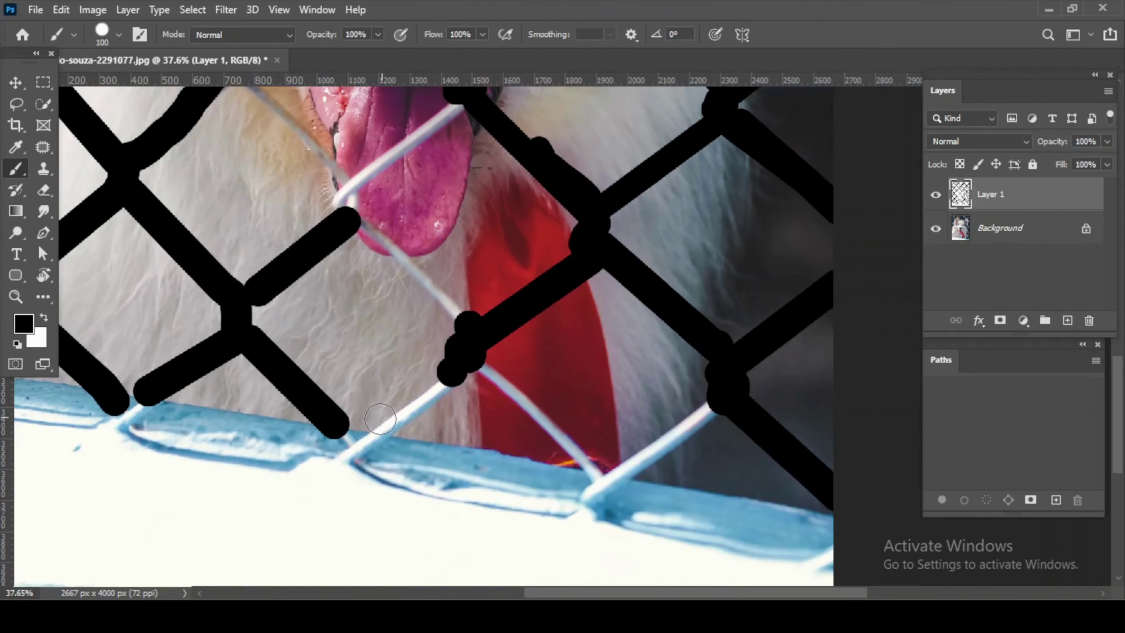
- Paint over the wire from the tie's left knot to the blue ledge, then, at 80 px, the two wires meeting below the tie
{"action": "left_click", "coordinate": [376, 428], "text": "shift"}
{"action": "key", "text": "bracketleft"}
{"action": "key", "text": "bracketleft"}
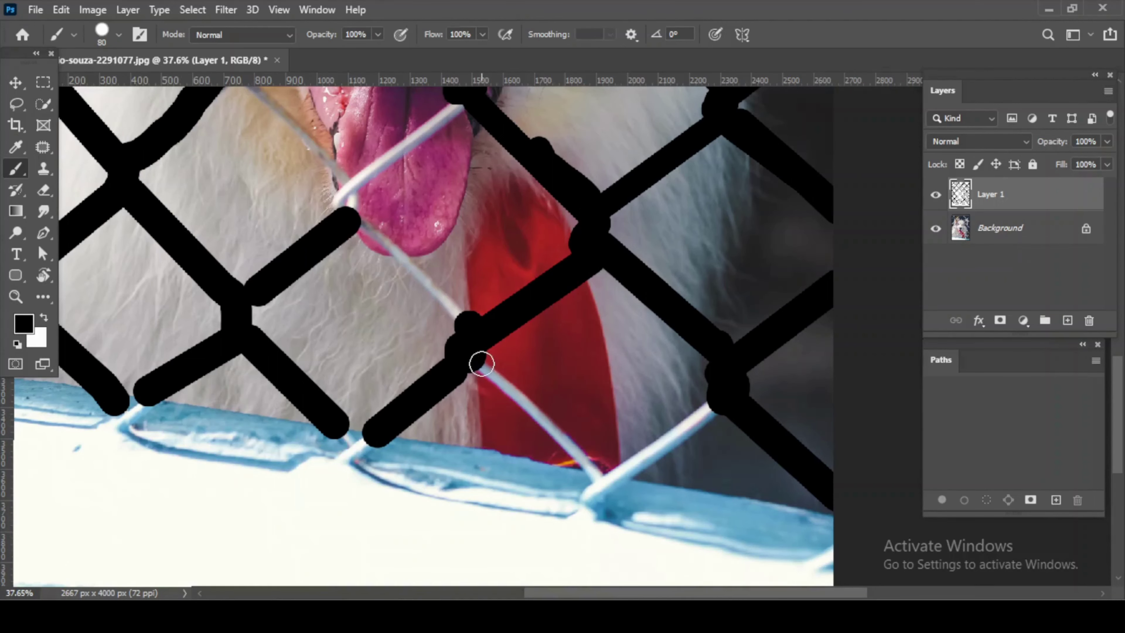
{"action": "left_click", "coordinate": [591, 470], "text": "shift"}
{"action": "left_click", "coordinate": [719, 413], "text": "shift"}
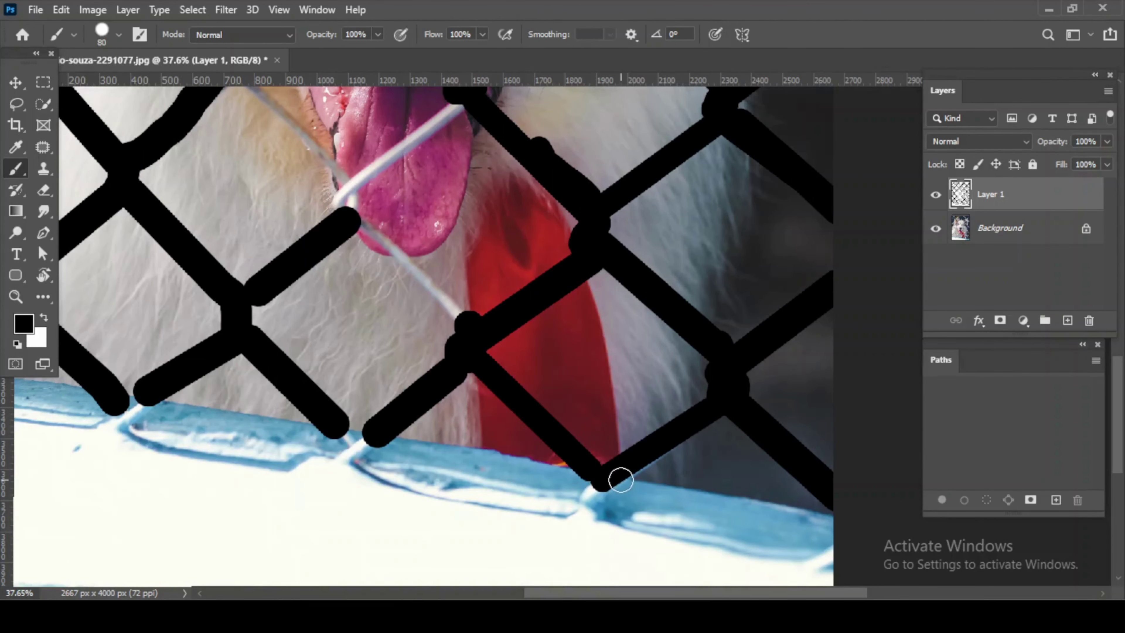
- Paint over the knot beside the tongue and its wires to the tie's left knot, the mouth knot and the left cheek knot
{"action": "scroll", "coordinate": [573, 434], "scroll_direction": "up", "scroll_amount": 3}
{"action": "left_click", "coordinate": [407, 308], "text": "shift"}
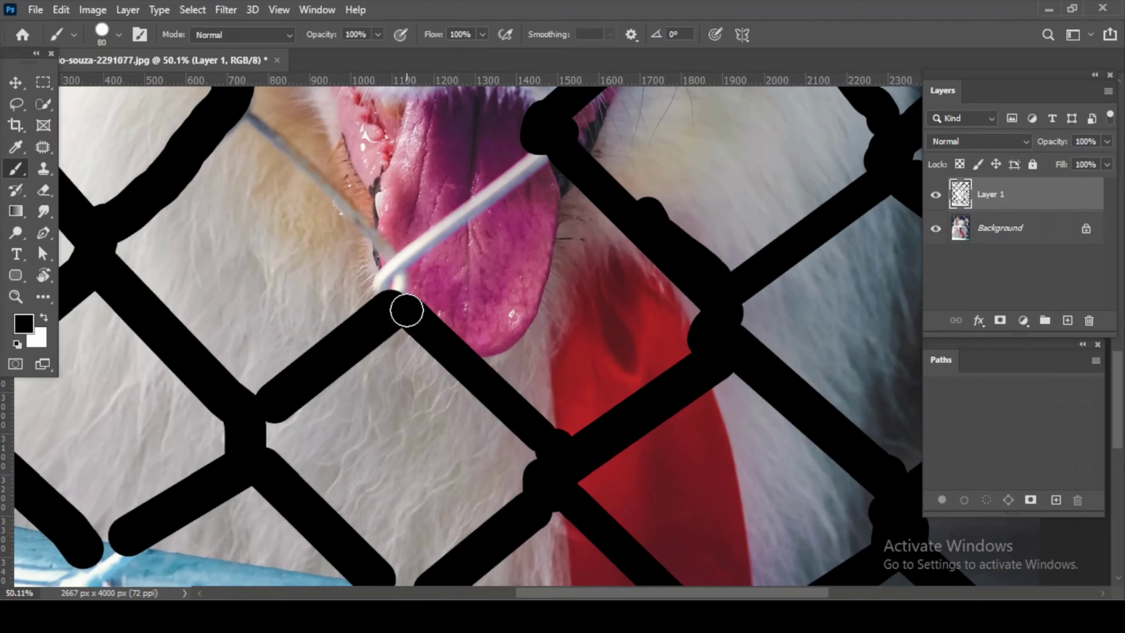
{"action": "scroll", "coordinate": [414, 354], "scroll_direction": "up", "scroll_amount": 3}
{"action": "left_click", "coordinate": [423, 382]}
{"action": "left_click", "coordinate": [571, 251], "text": "shift"}
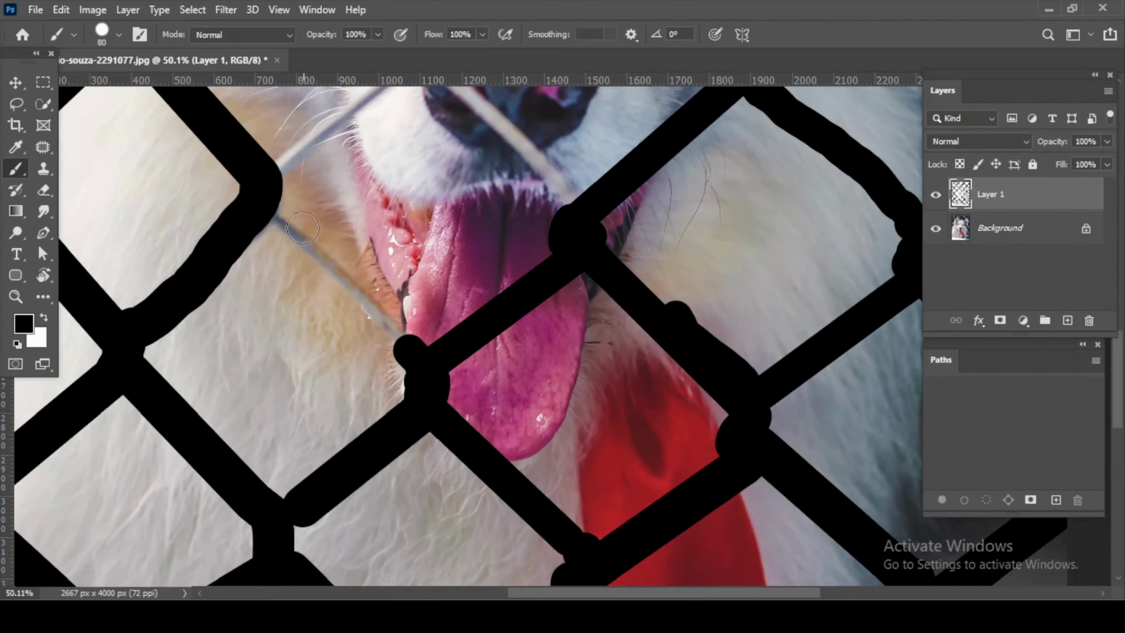
{"action": "left_click", "coordinate": [264, 224], "text": "shift"}
- Paint over the knot at the nose and its four wires to the left cheek, left eye, between-the-eyes and mouth knots
{"action": "scroll", "coordinate": [301, 398], "scroll_direction": "up", "scroll_amount": 3}
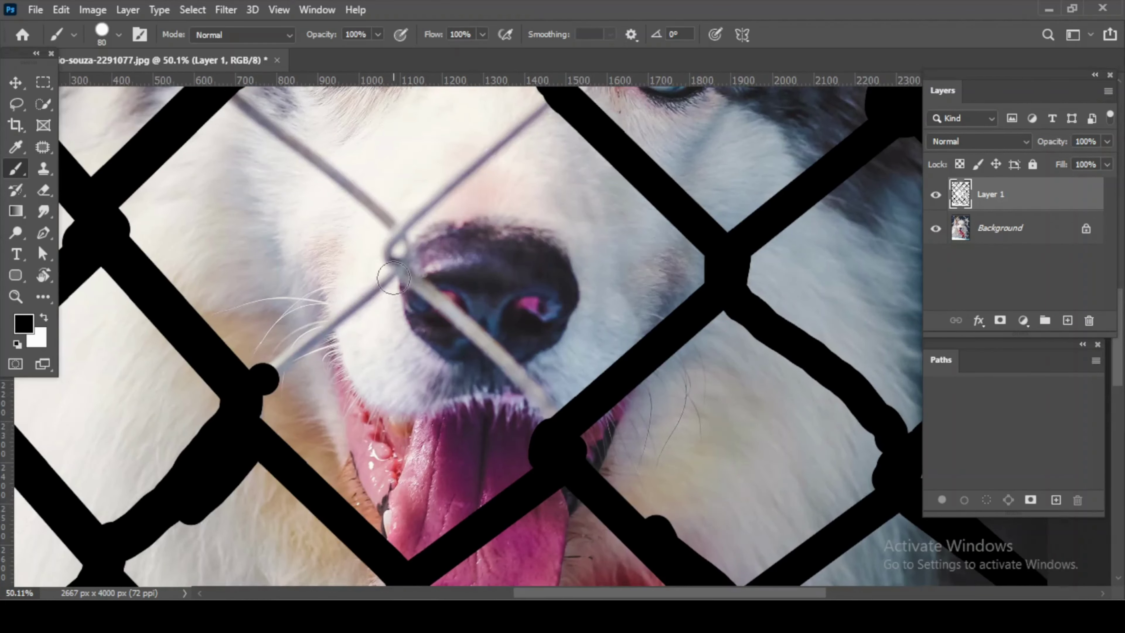
{"action": "left_click", "coordinate": [393, 273], "text": "shift"}
{"action": "scroll", "coordinate": [393, 272], "scroll_direction": "up", "scroll_amount": 3}
{"action": "left_click", "coordinate": [389, 375]}
{"action": "left_click", "coordinate": [397, 343]}
{"action": "left_click", "coordinate": [379, 350], "text": "shift"}
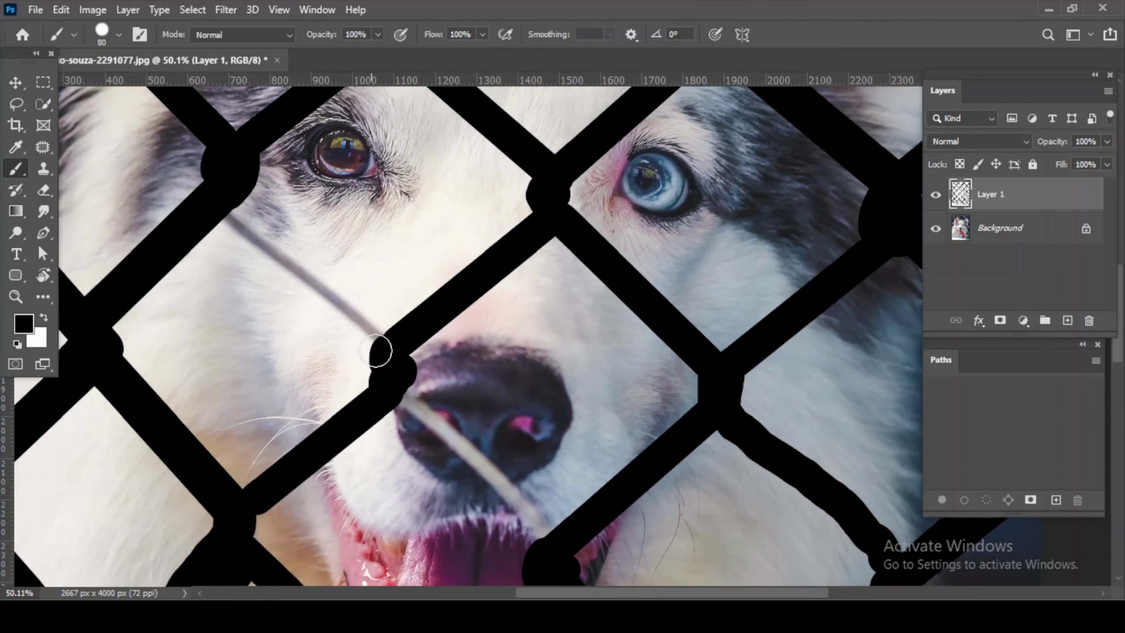
{"action": "mouse_move", "coordinate": [222, 217]}
{"action": "left_mouse_down"}
{"action": "mouse_move", "coordinate": [333, 315]}
{"action": "mouse_move", "coordinate": [380, 340]}
{"action": "left_mouse_up"}
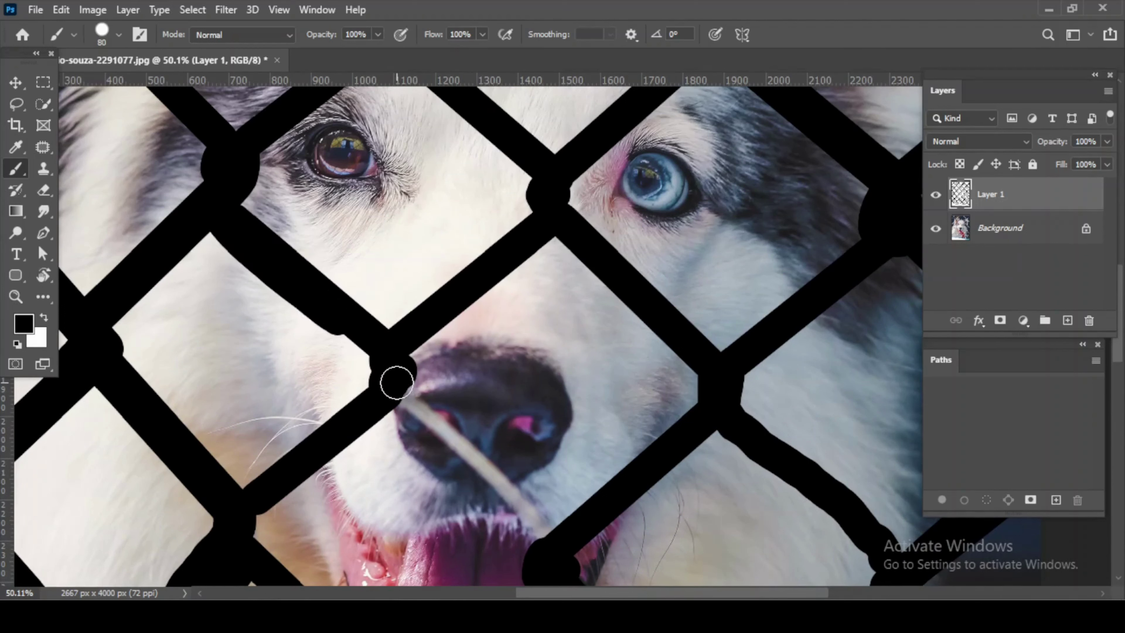
{"action": "left_click", "coordinate": [541, 536], "text": "shift"}
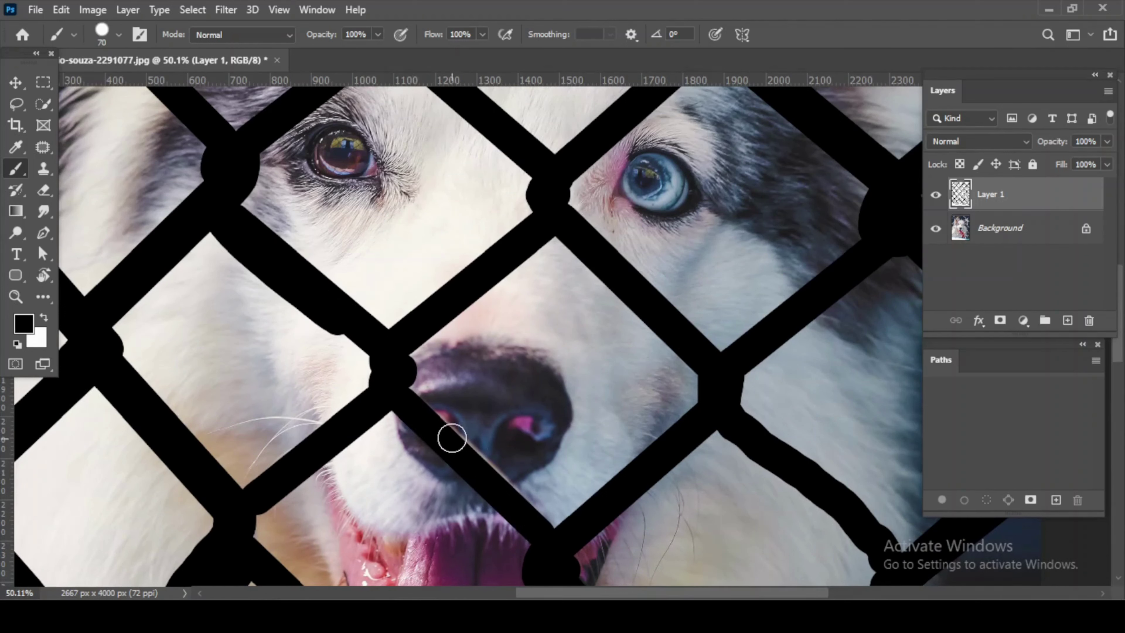
- Load the painted fence strokes of Layer 1 as a selection
{"action": "scroll", "coordinate": [410, 357], "scroll_direction": "down", "scroll_amount": 2}
{"action": "scroll", "coordinate": [410, 357], "scroll_direction": "down", "scroll_amount": 4}
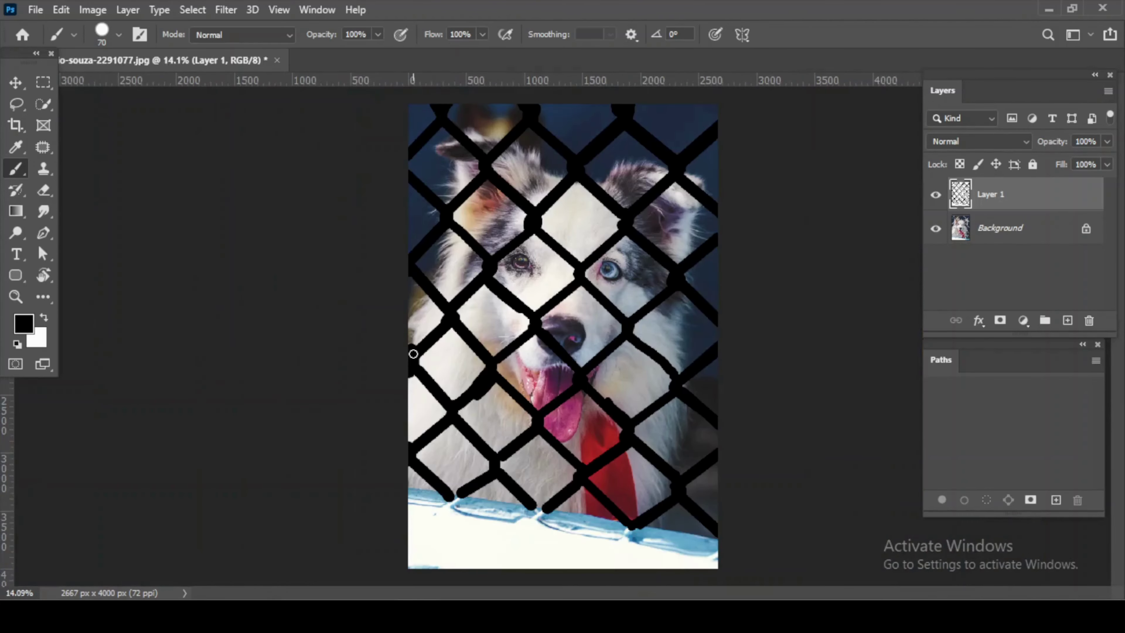
{"action": "scroll", "coordinate": [413, 353], "scroll_direction": "up", "scroll_amount": 3}
{"action": "scroll", "coordinate": [703, 334], "scroll_direction": "down", "scroll_amount": 3}
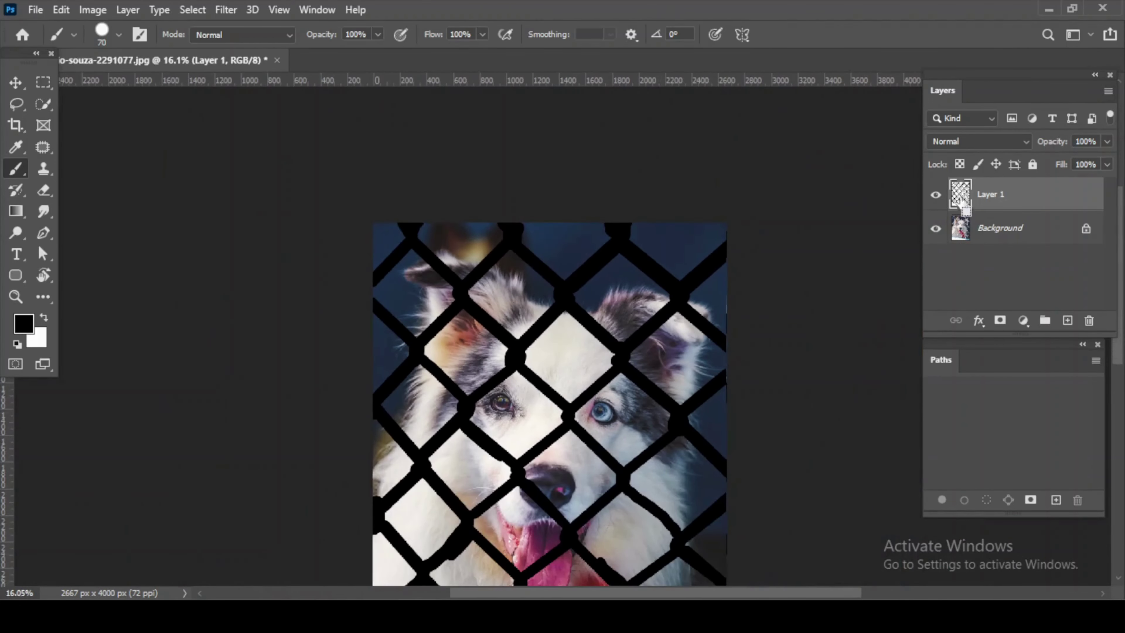
{"action": "scroll", "coordinate": [666, 239], "scroll_direction": "down", "scroll_amount": 2}
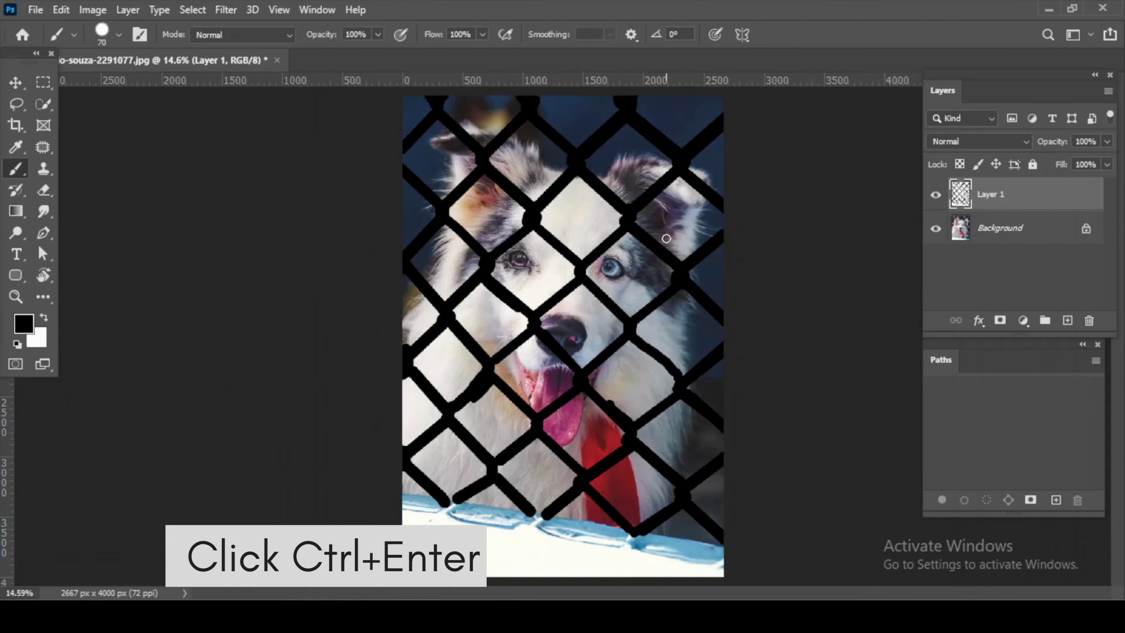
{"action": "left_click", "coordinate": [963, 203], "text": "ctrl"}
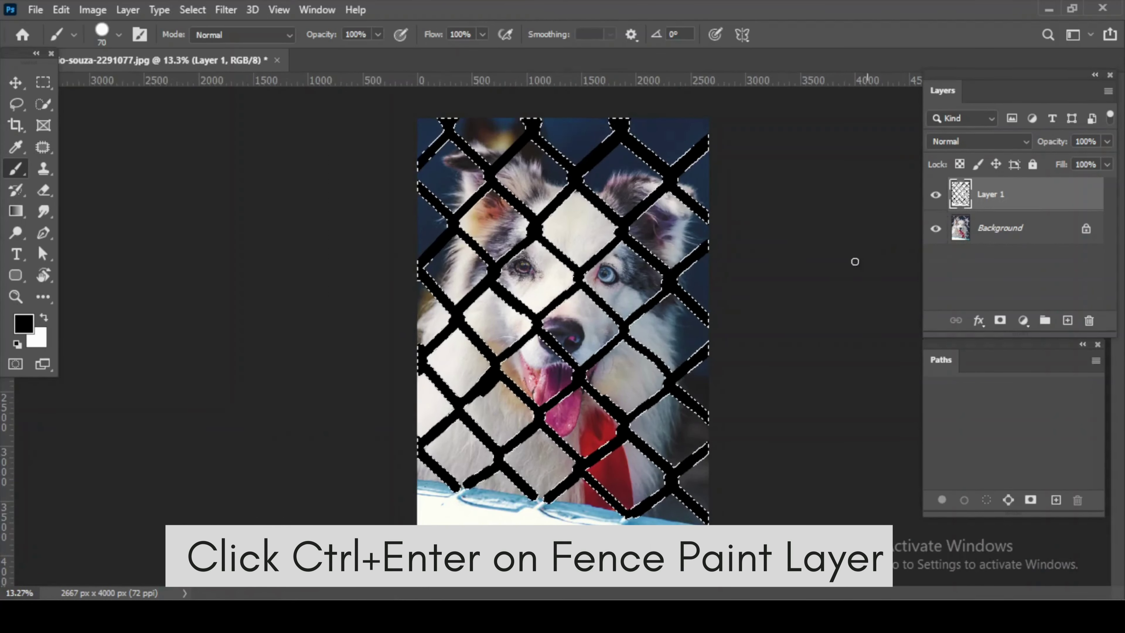
- Apply Content-Aware Fill to the selected fence area of the Background layer, with the output set to New Layer
{"action": "scroll", "coordinate": [861, 270], "scroll_direction": "up", "scroll_amount": 3}
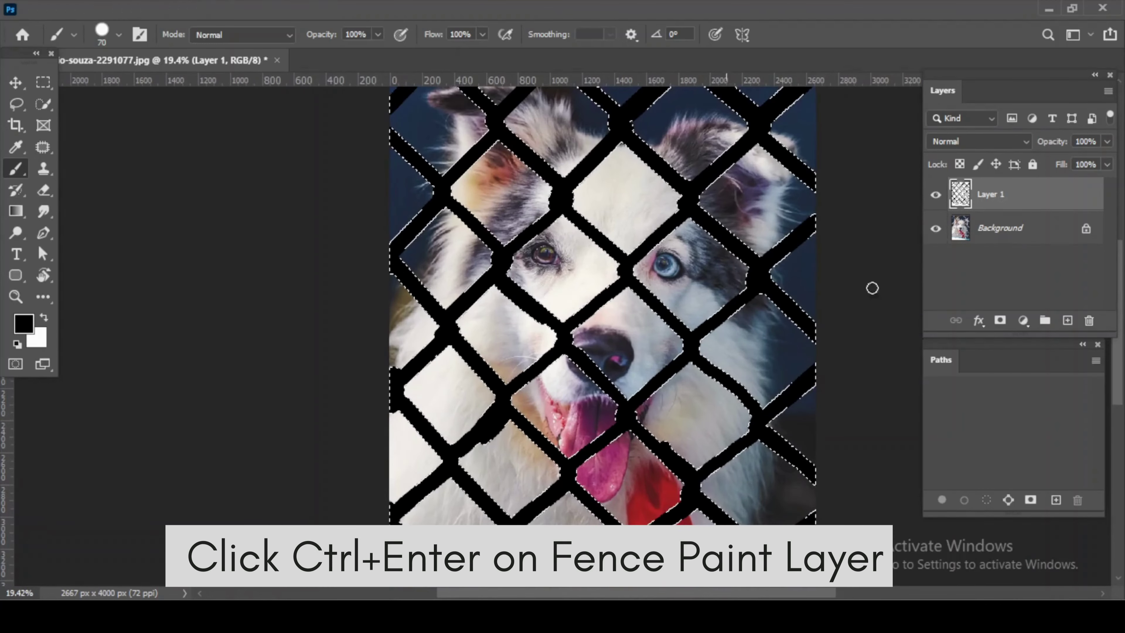
{"action": "left_click", "coordinate": [1021, 233]}
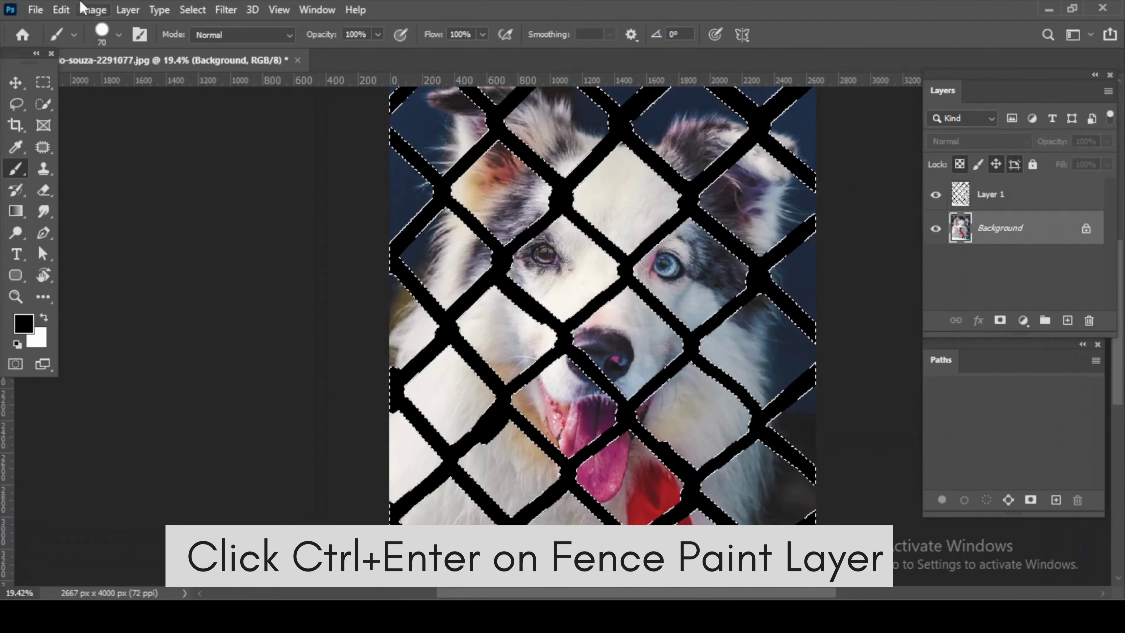
{"action": "left_click", "coordinate": [61, 9]}
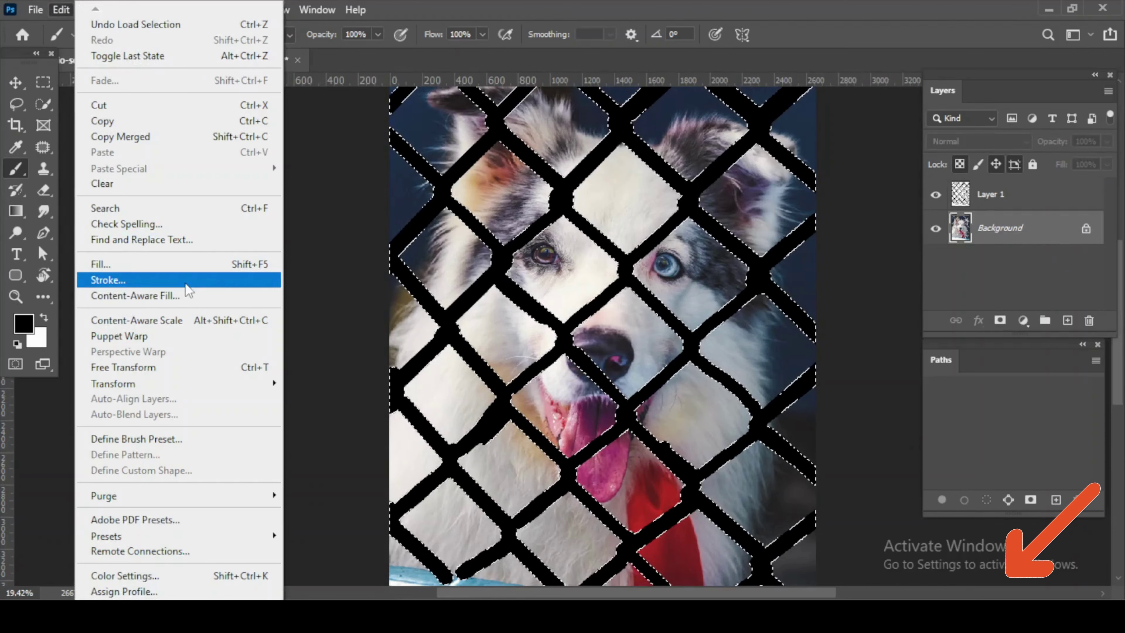
{"action": "left_click", "coordinate": [186, 300]}
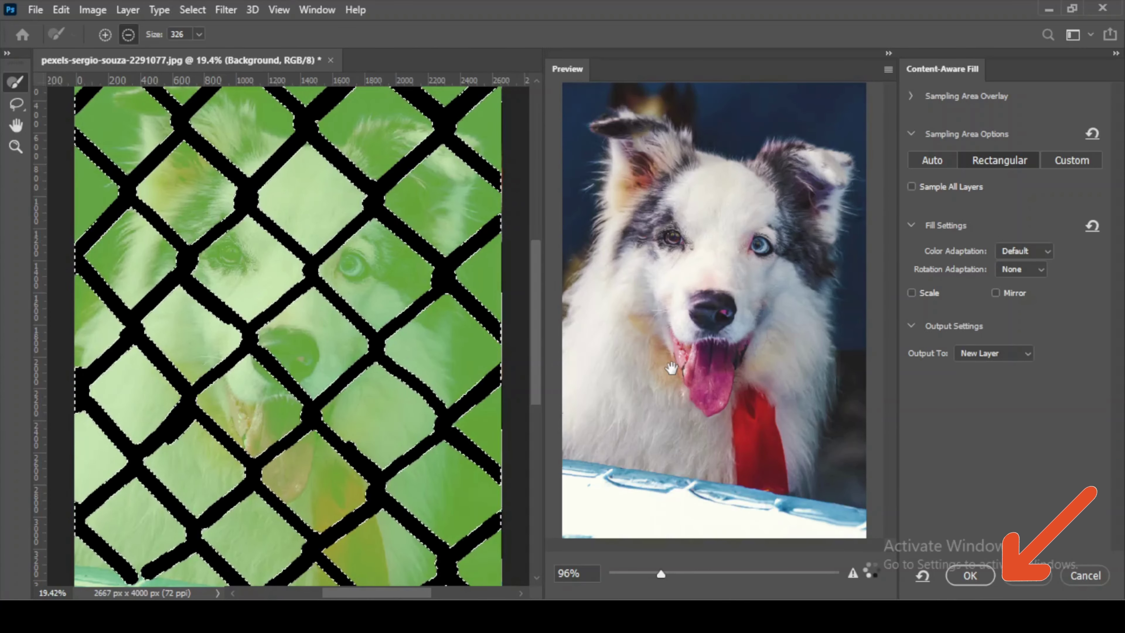
{"action": "left_click", "coordinate": [991, 353]}
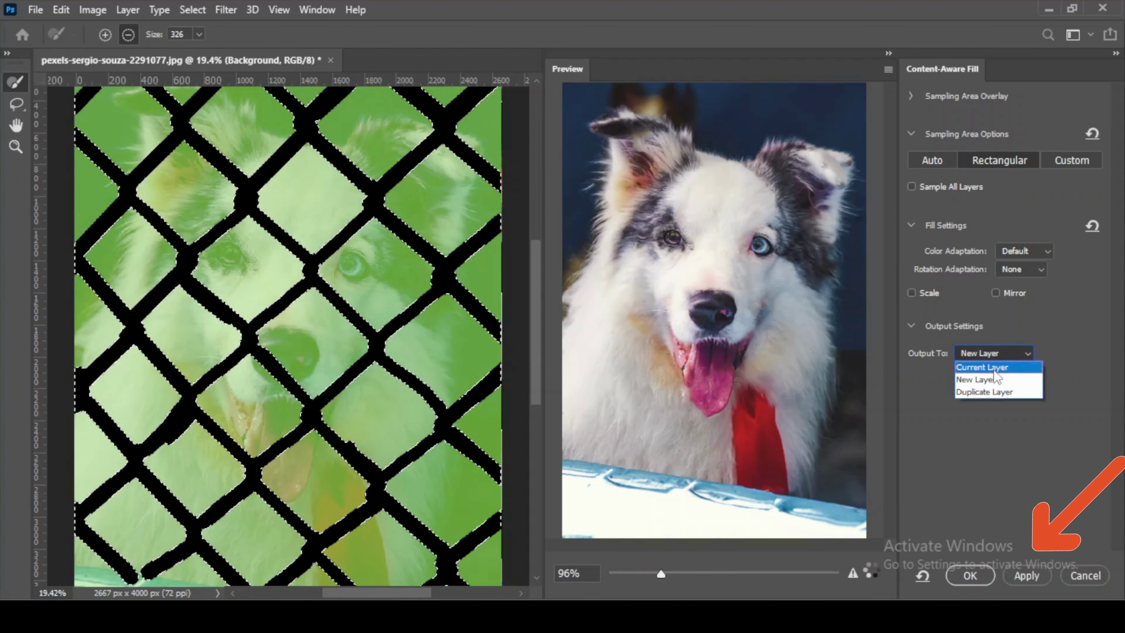
{"action": "left_click", "coordinate": [987, 379]}
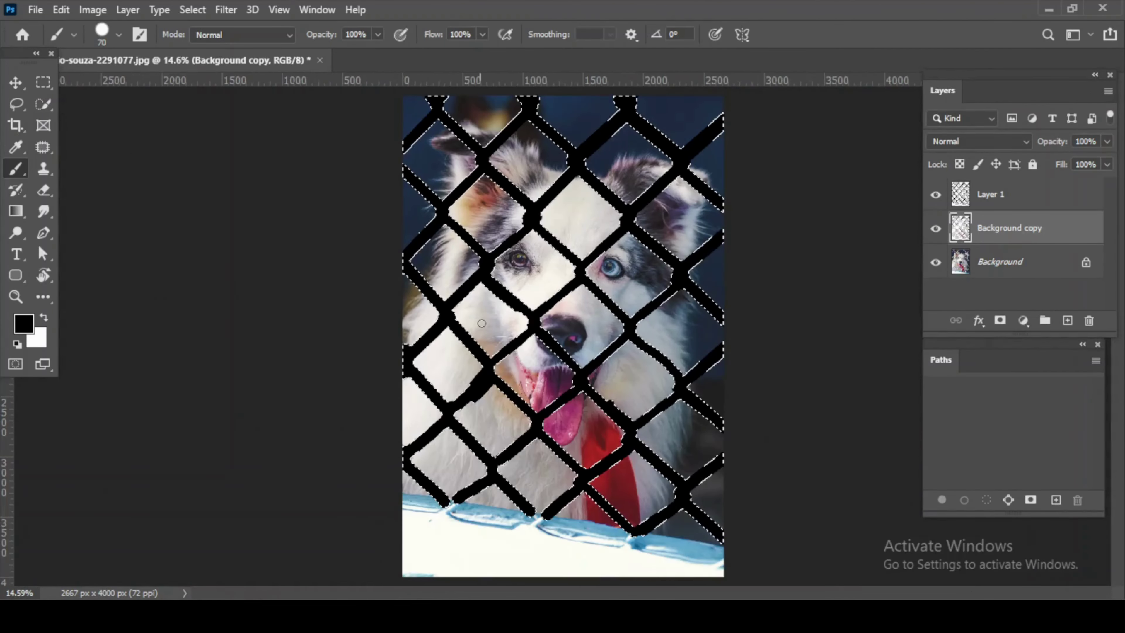
- Deselect the fence area and hide the black strokes on Layer 1
{"action": "key", "text": "ctrl+d"}
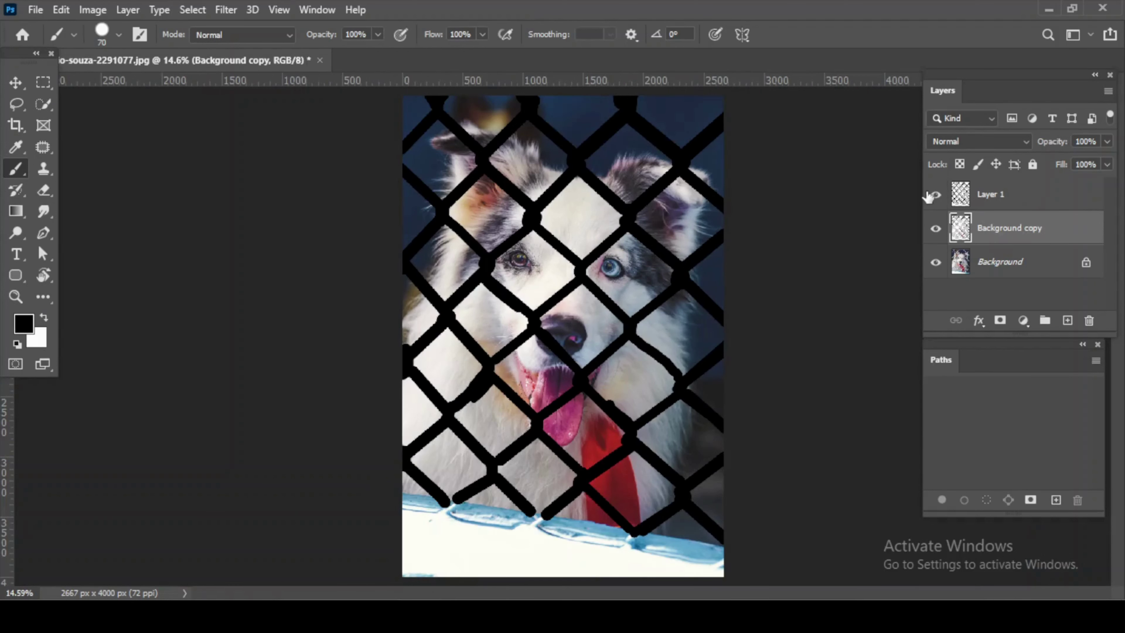
{"action": "left_click", "coordinate": [934, 195]}
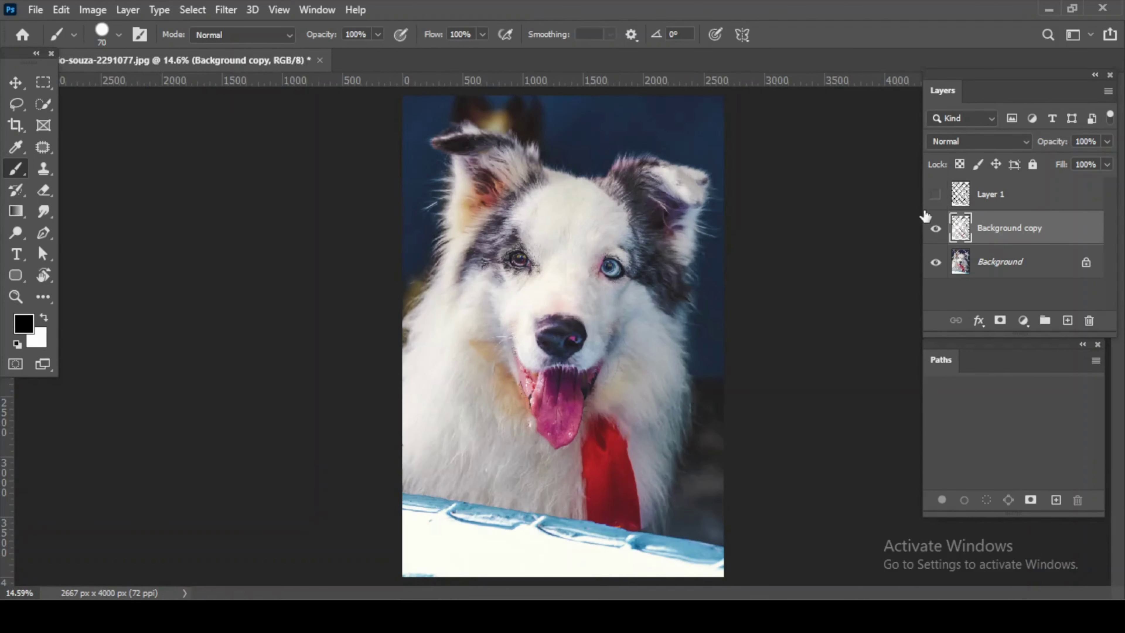
- Compare the fill with the original fence around the dog's head by toggling the visibility of Background copy
{"action": "left_click_drag", "start_coordinate": [526, 240], "coordinate": [591, 342]}
{"action": "left_click_drag", "start_coordinate": [594, 284], "coordinate": [536, 337]}
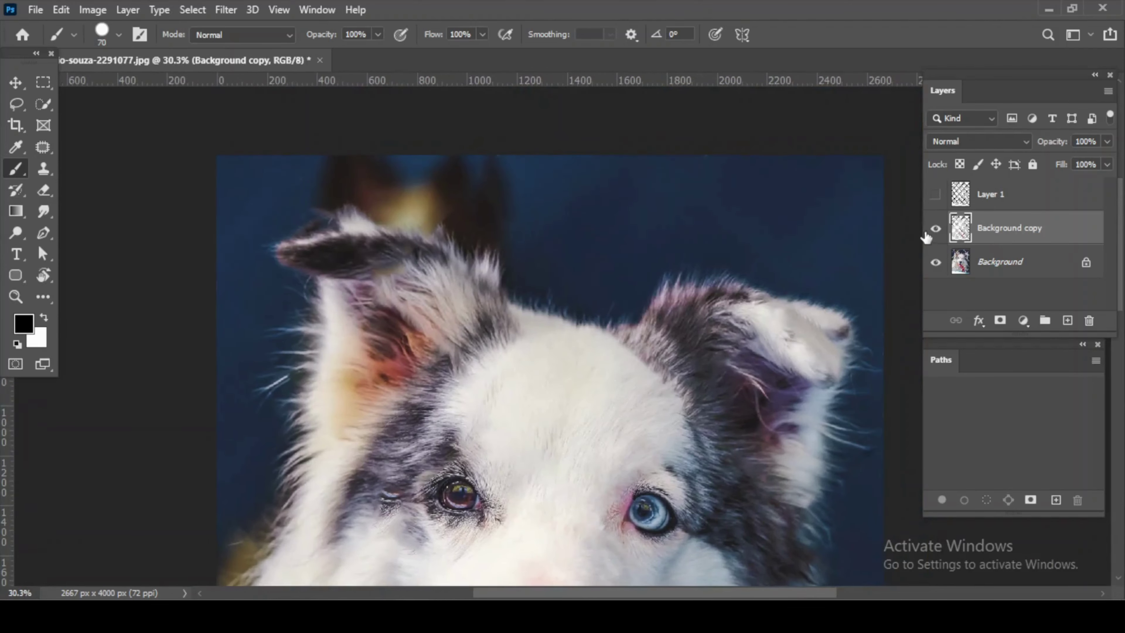
{"action": "left_click", "coordinate": [936, 234]}
{"action": "left_click", "coordinate": [937, 235]}
{"action": "left_click", "coordinate": [937, 235]}
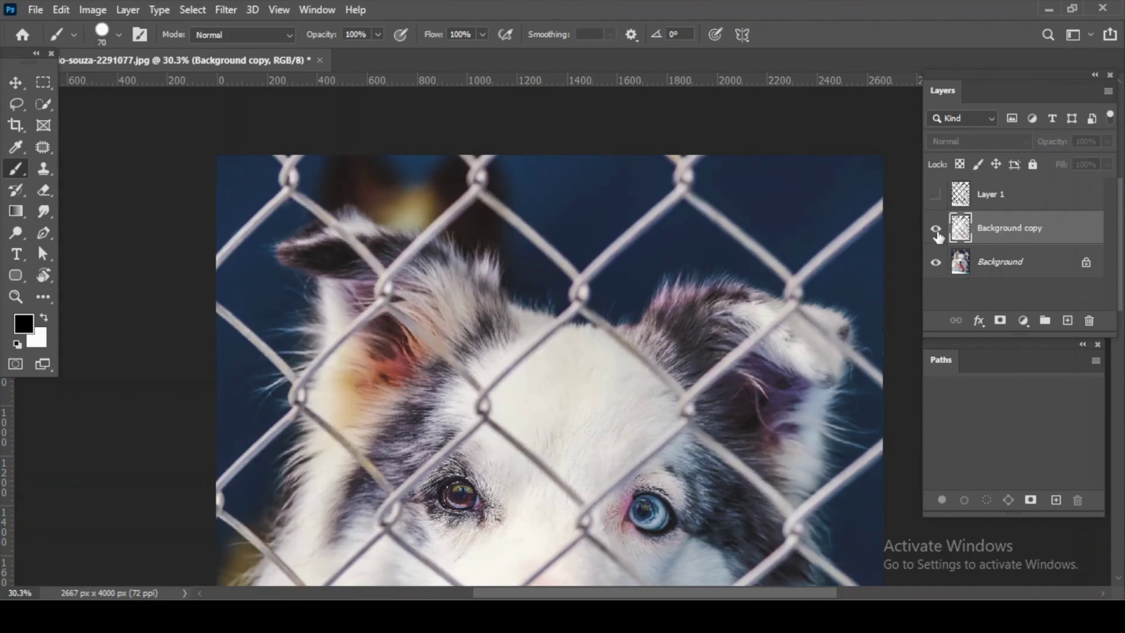
{"action": "left_click", "coordinate": [937, 235]}
{"action": "left_click", "coordinate": [937, 235]}
- Examine the ears and forehead up close, switching Background copy off and on to compare with the original
{"action": "scroll", "coordinate": [188, 181], "scroll_direction": "up", "scroll_amount": 5}
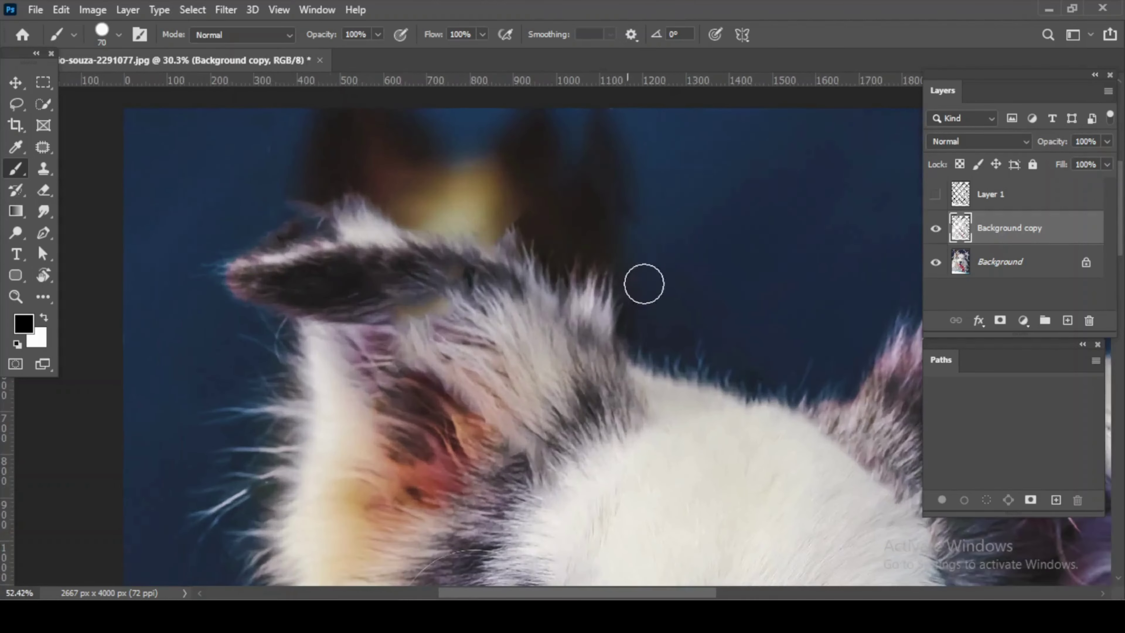
{"action": "left_click_drag", "start_coordinate": [643, 281], "coordinate": [445, 278]}
{"action": "scroll", "coordinate": [445, 279], "scroll_direction": "right", "scroll_amount": 10}
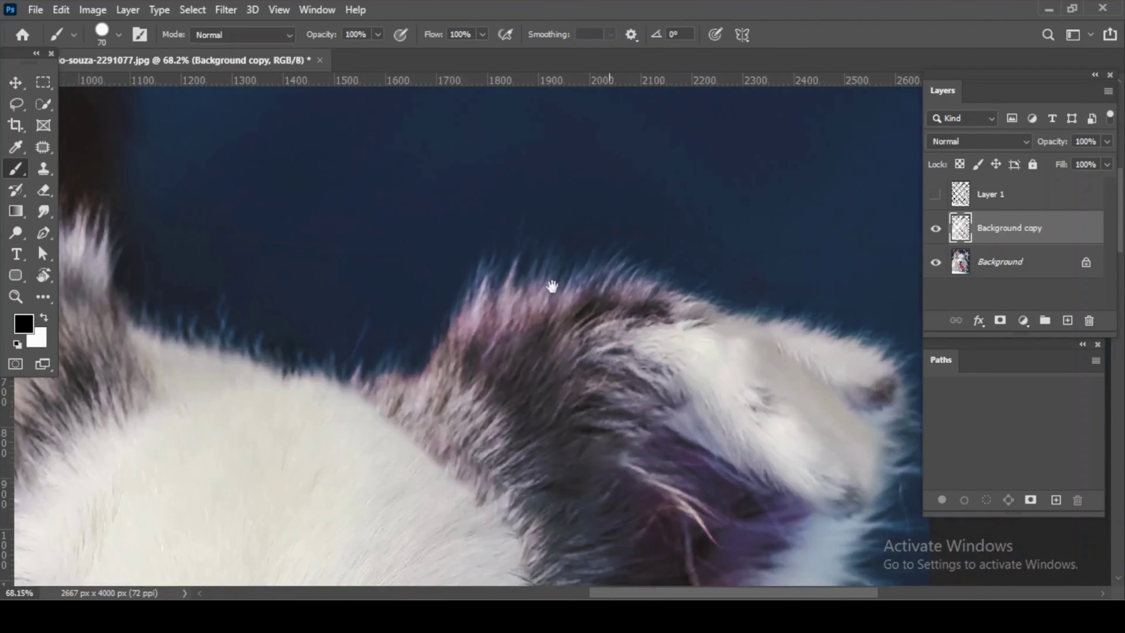
{"action": "scroll", "coordinate": [550, 288], "scroll_direction": "down", "scroll_amount": 2}
{"action": "left_click", "coordinate": [935, 229]}
{"action": "left_click", "coordinate": [935, 230]}
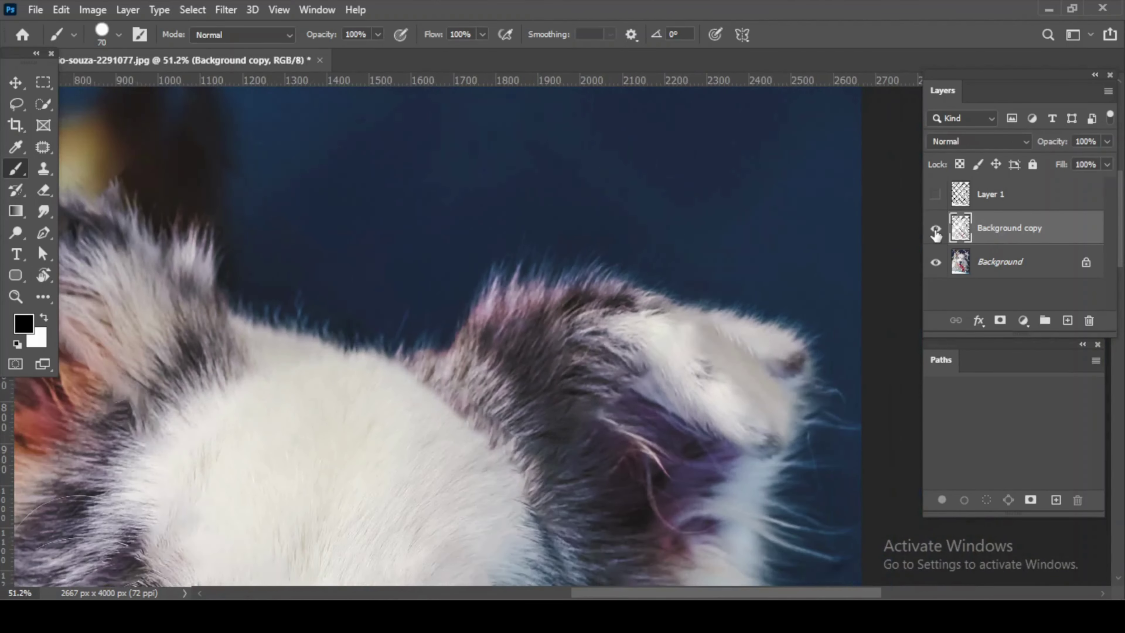
{"action": "left_click", "coordinate": [936, 230]}
{"action": "left_click", "coordinate": [935, 230]}
- Switch to the Healing Brush Tool
{"action": "left_click", "coordinate": [43, 146]}
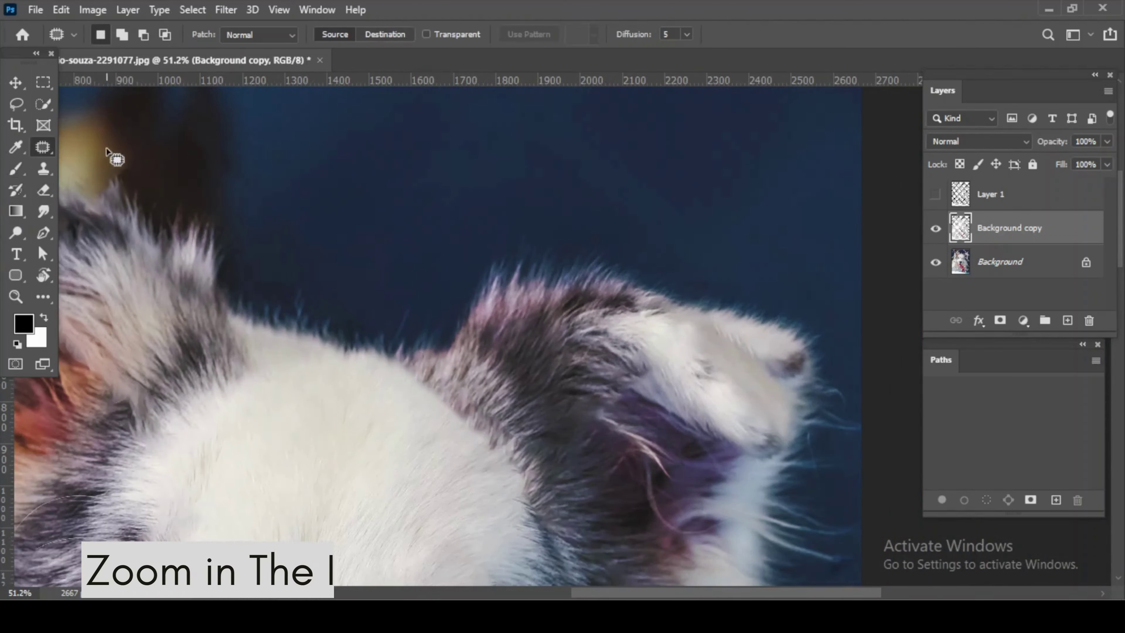
{"action": "right_click", "coordinate": [43, 147]}
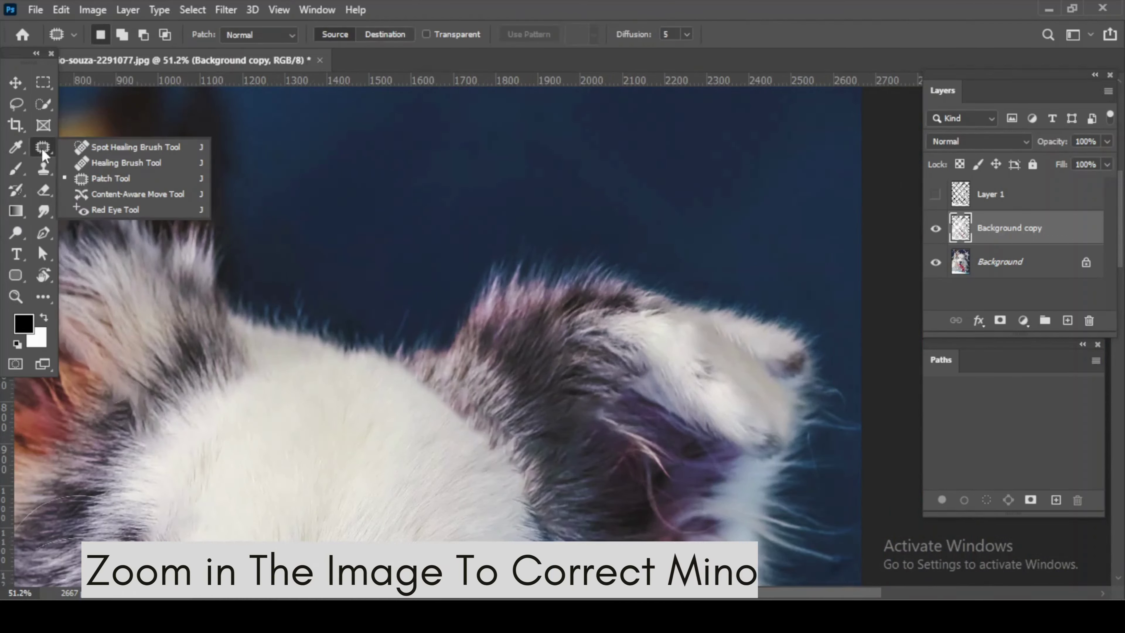
{"action": "left_click", "coordinate": [126, 167]}
- Inspect the eyes, nose and left cheek for fill flaws, comparing with and without Background copy
{"action": "scroll", "coordinate": [498, 148], "scroll_direction": "down", "scroll_amount": 5}
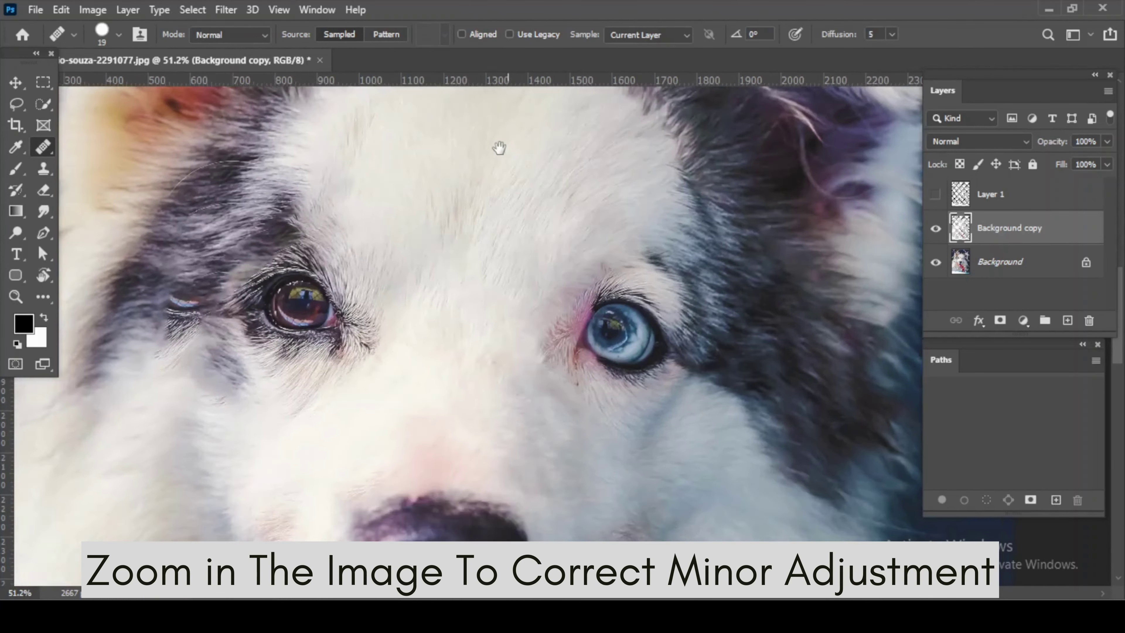
{"action": "scroll", "coordinate": [620, 227], "scroll_direction": "left", "scroll_amount": 3}
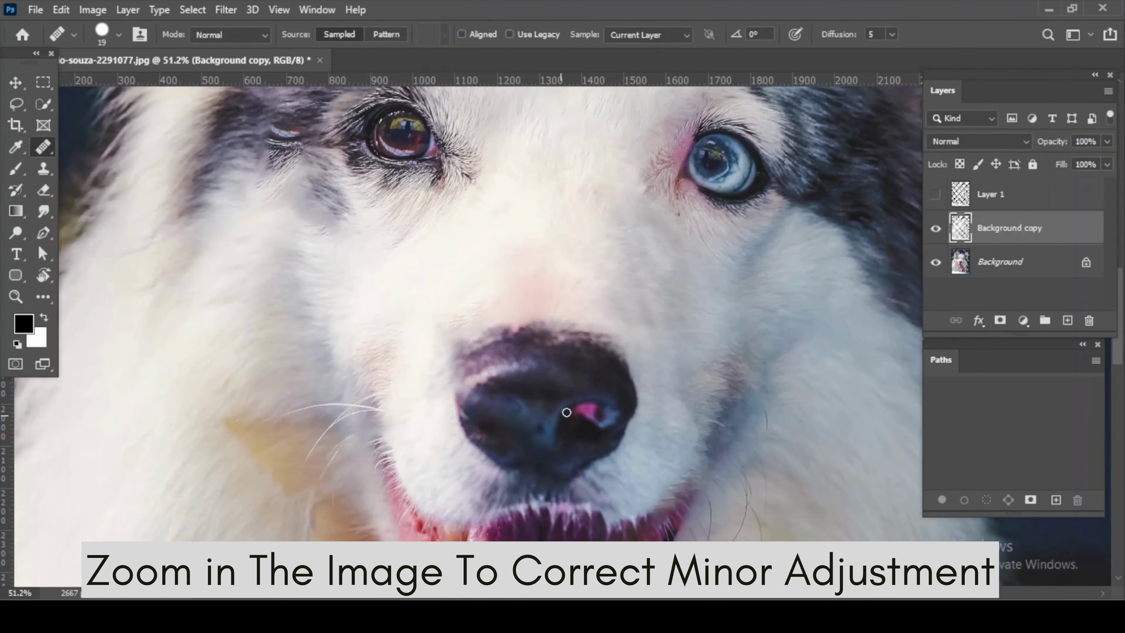
{"action": "scroll", "coordinate": [566, 412], "scroll_direction": "up", "scroll_amount": 2}
{"action": "scroll", "coordinate": [628, 307], "scroll_direction": "down", "scroll_amount": 1}
{"action": "scroll", "coordinate": [642, 306], "scroll_direction": "down", "scroll_amount": 3}
{"action": "scroll", "coordinate": [642, 306], "scroll_direction": "left", "scroll_amount": 5}
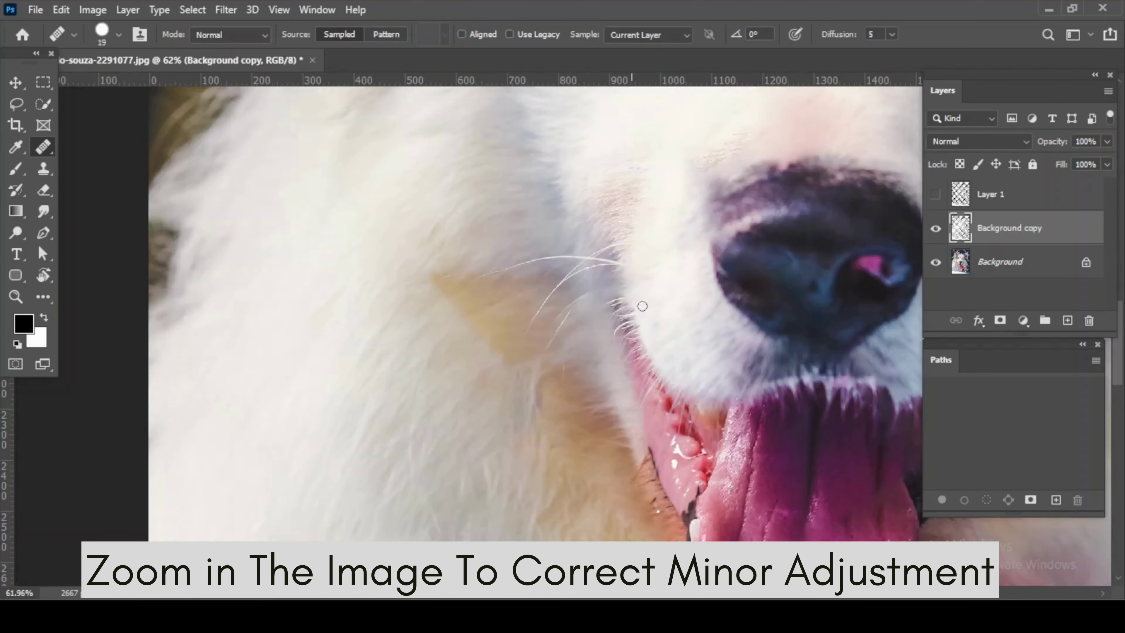
{"action": "left_click", "coordinate": [935, 229]}
{"action": "left_click", "coordinate": [935, 230]}
{"action": "left_click", "coordinate": [936, 230]}
{"action": "left_click", "coordinate": [935, 230]}
- Inspect the chest fur, tongue tip and left edge of the red tie, comparing with and without Background copy
{"action": "scroll", "coordinate": [557, 269], "scroll_direction": "down", "scroll_amount": 5}
{"action": "scroll", "coordinate": [479, 221], "scroll_direction": "right", "scroll_amount": 3}
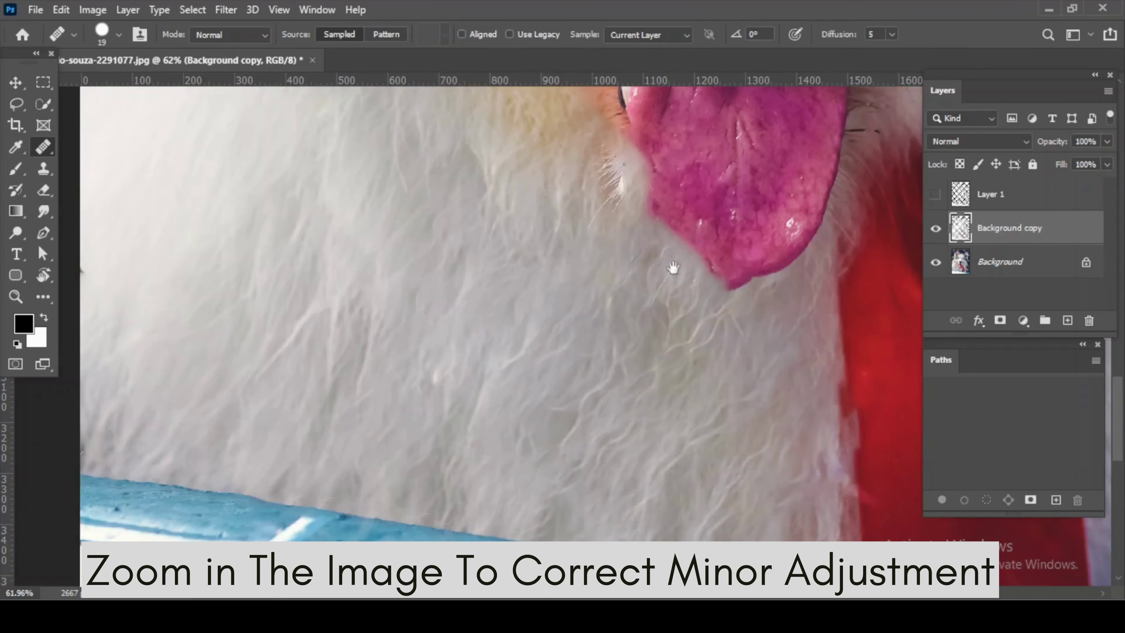
{"action": "left_click_drag", "start_coordinate": [665, 231], "coordinate": [602, 319]}
{"action": "left_click", "coordinate": [934, 230]}
{"action": "left_click", "coordinate": [934, 230]}
{"action": "left_click_drag", "start_coordinate": [768, 444], "coordinate": [645, 322]}
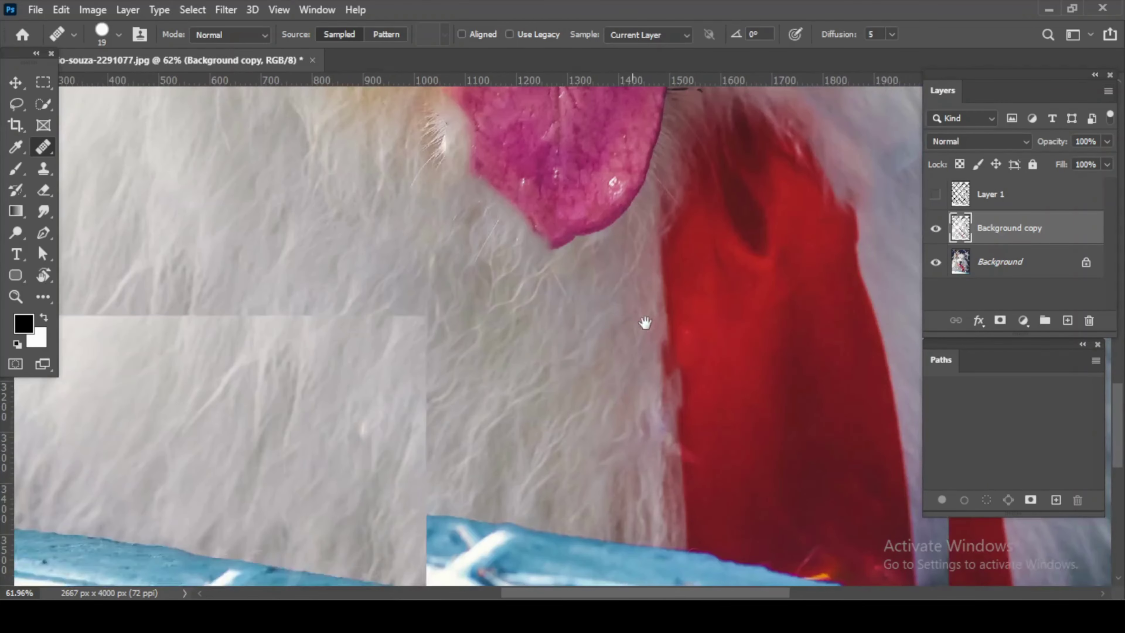
- Set the healing brush size to 45 px and duplicate the Background layer
{"action": "scroll", "coordinate": [644, 322], "scroll_direction": "up", "scroll_amount": 1}
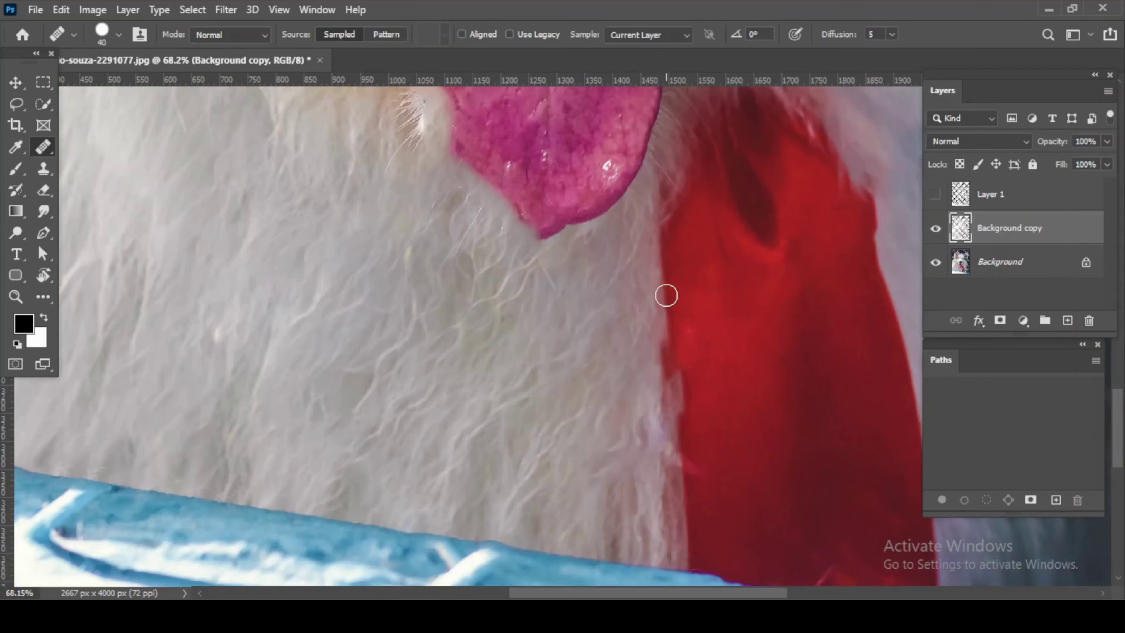
{"action": "scroll", "coordinate": [666, 295], "scroll_direction": "up", "scroll_amount": 4}
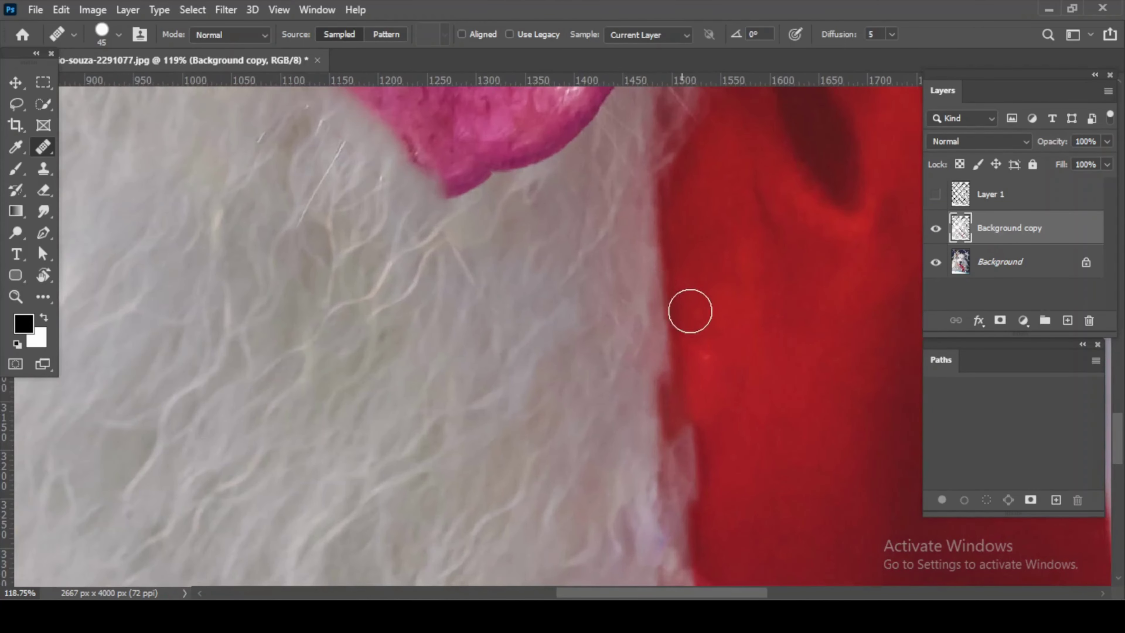
{"action": "left_click", "coordinate": [1014, 266]}
{"action": "key", "text": "ctrl+j"}
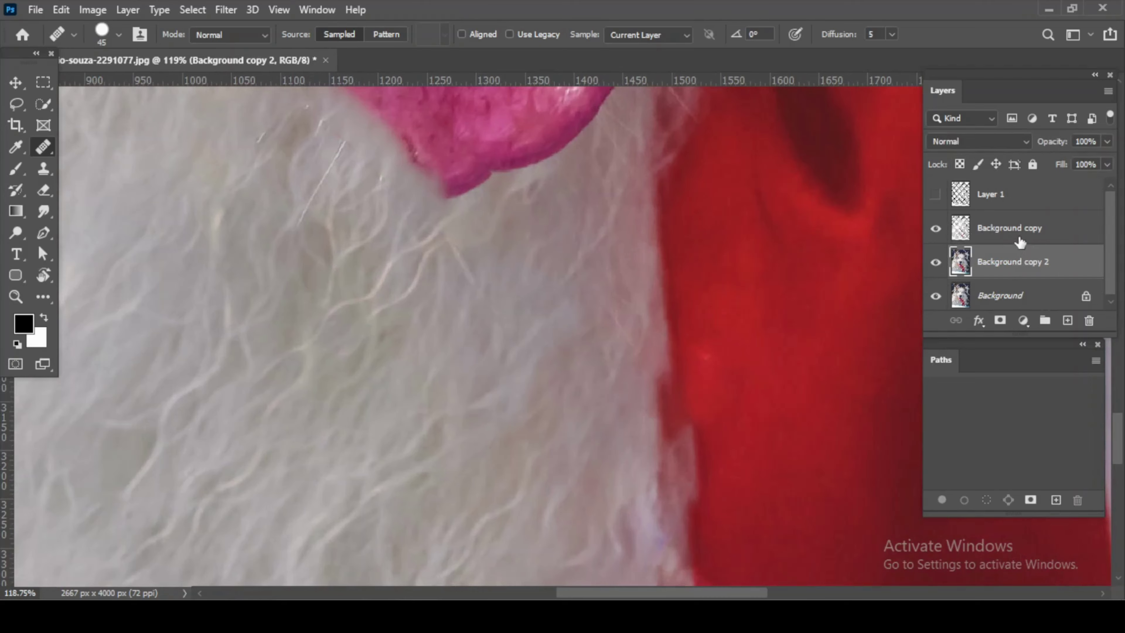
- Merge Background copy with its duplicate layer and heal the jagged left edge of the red tie using sampled edge detail
{"action": "key", "text": "ctrl+e"}
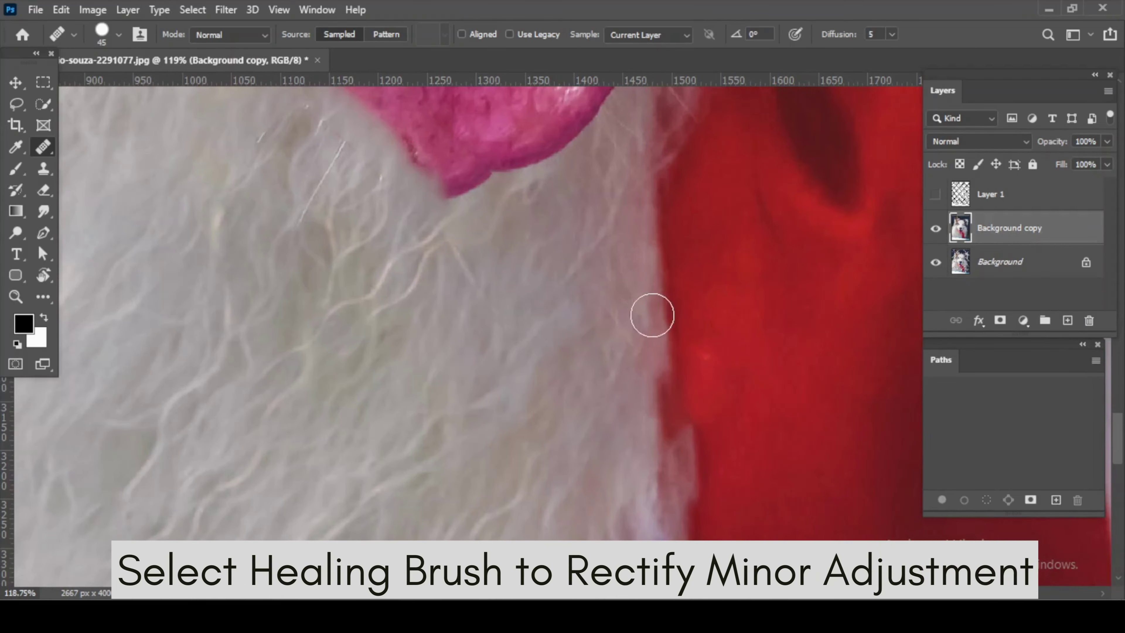
{"action": "left_click", "coordinate": [663, 303], "text": "alt"}
{"action": "mouse_move", "coordinate": [678, 389]}
{"action": "left_mouse_down"}
{"action": "mouse_move", "coordinate": [682, 522]}
{"action": "mouse_move", "coordinate": [668, 460]}
{"action": "mouse_move", "coordinate": [670, 519]}
{"action": "mouse_move", "coordinate": [692, 431]}
{"action": "mouse_move", "coordinate": [673, 465]}
{"action": "left_mouse_up"}
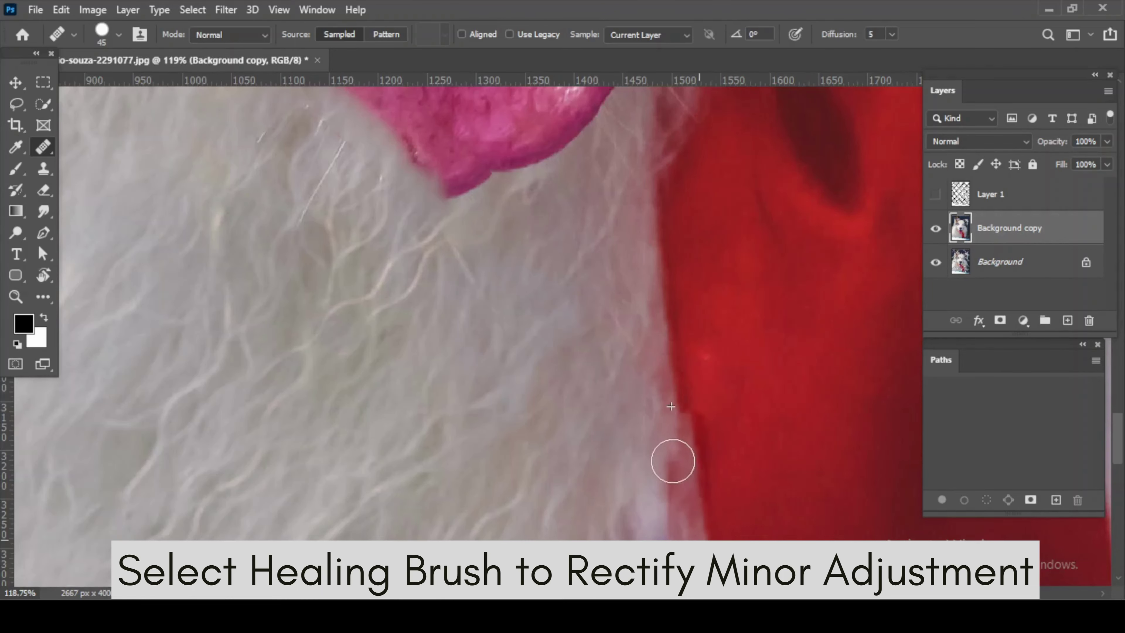
{"action": "scroll", "coordinate": [707, 353], "scroll_direction": "down", "scroll_amount": 4}
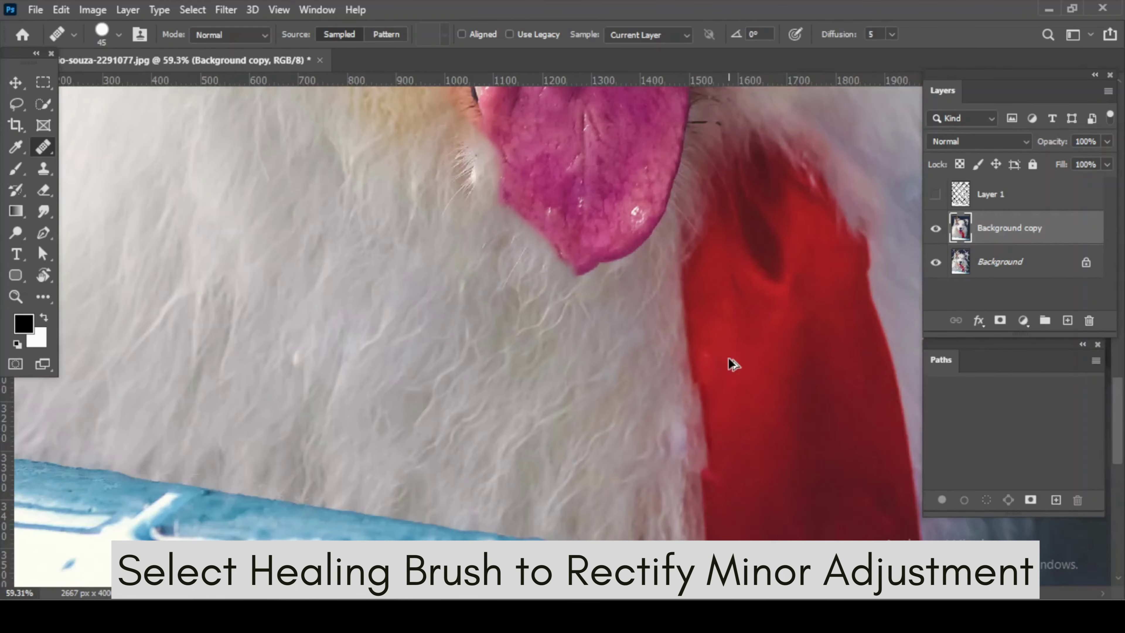
{"action": "scroll", "coordinate": [704, 363], "scroll_direction": "up", "scroll_amount": 2}
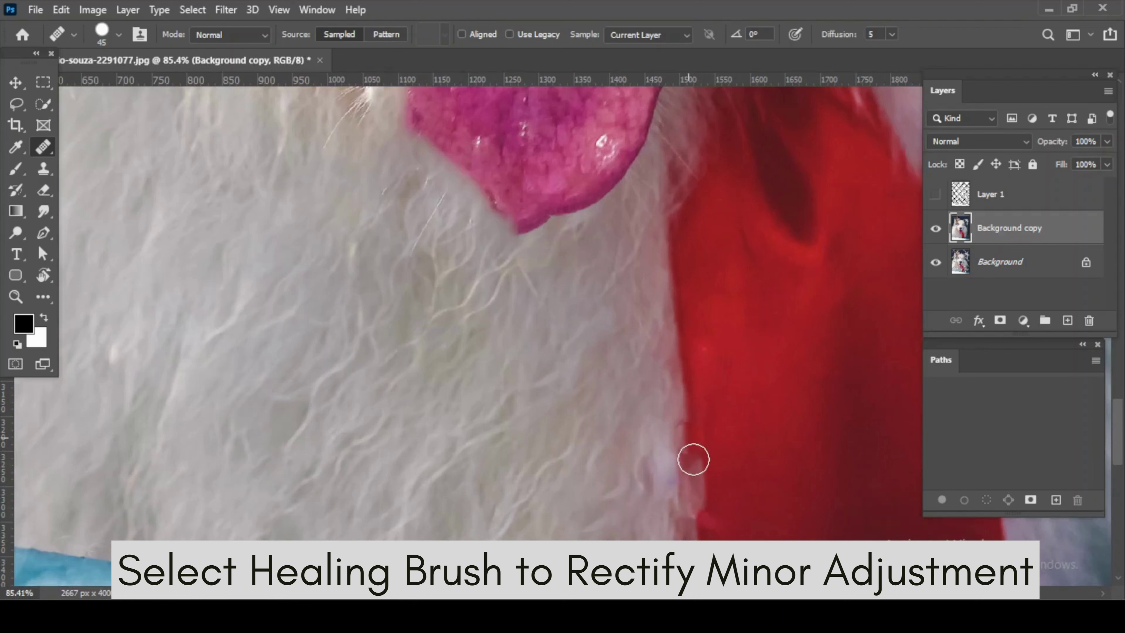
{"action": "mouse_move", "coordinate": [693, 451]}
{"action": "left_mouse_down"}
{"action": "mouse_move", "coordinate": [698, 513]}
{"action": "mouse_move", "coordinate": [669, 447]}
{"action": "left_mouse_up"}
{"action": "scroll", "coordinate": [652, 371], "scroll_direction": "down", "scroll_amount": 4}
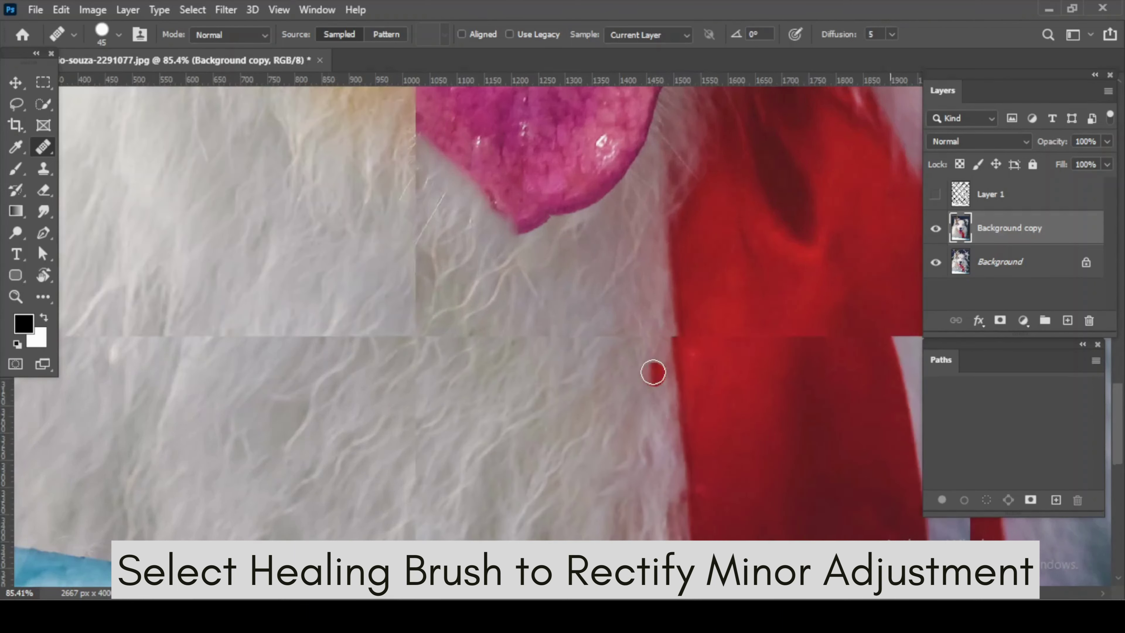
- Heal the dark blue backdrop along the photo's left edge, beside the dog's ear and cheek
{"action": "scroll", "coordinate": [574, 368], "scroll_direction": "up", "scroll_amount": 4}
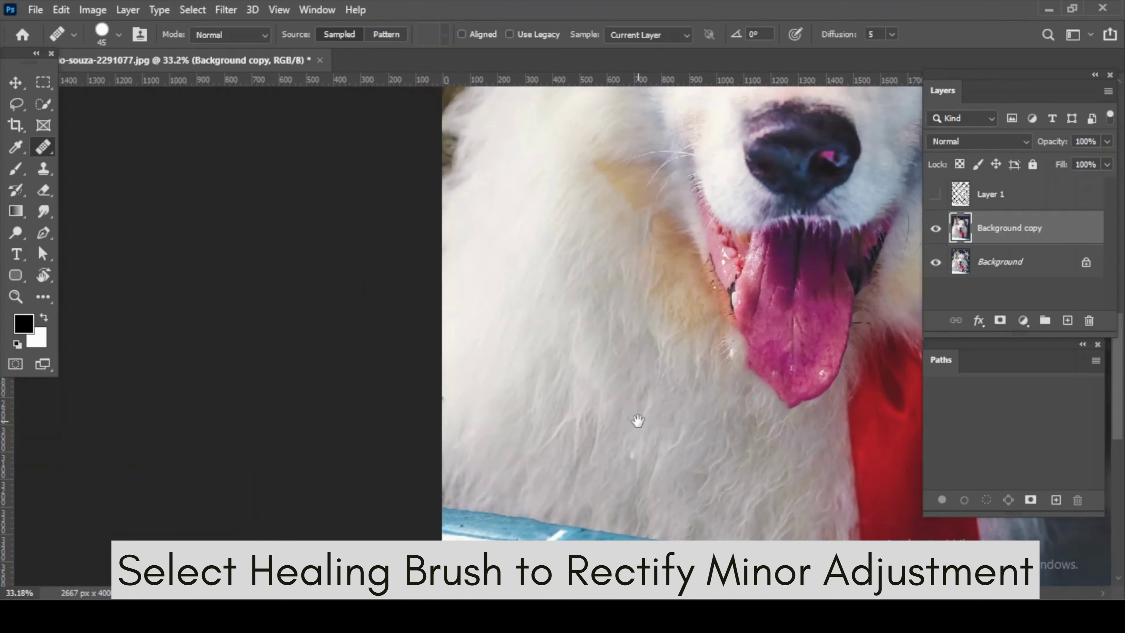
{"action": "scroll", "coordinate": [581, 434], "scroll_direction": "up", "scroll_amount": 10}
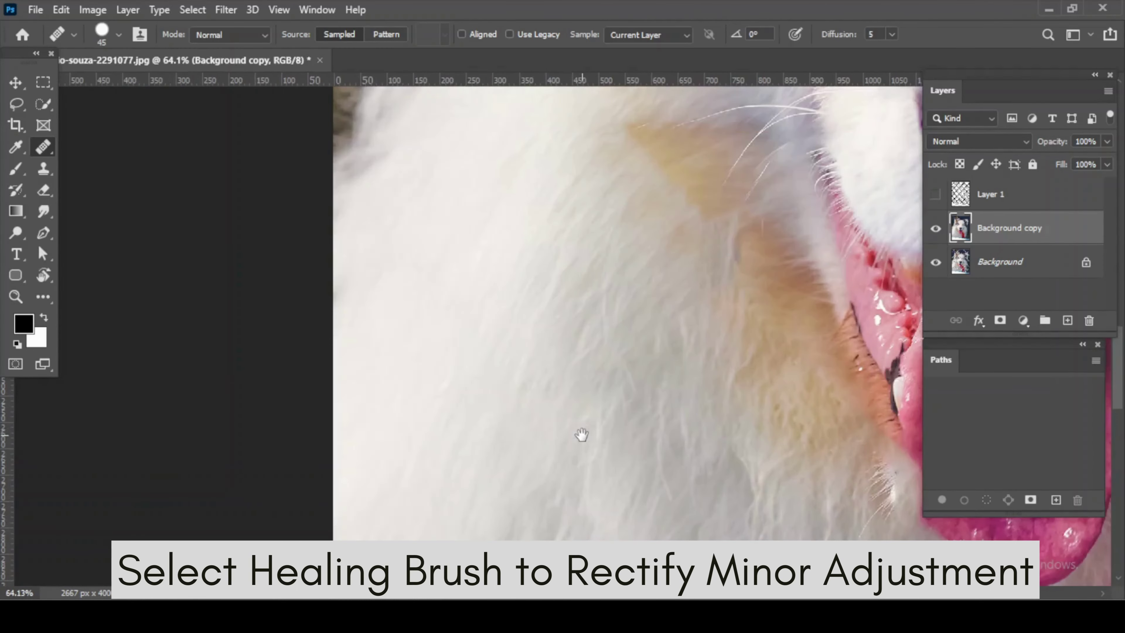
{"action": "scroll", "coordinate": [427, 458], "scroll_direction": "up", "scroll_amount": 5}
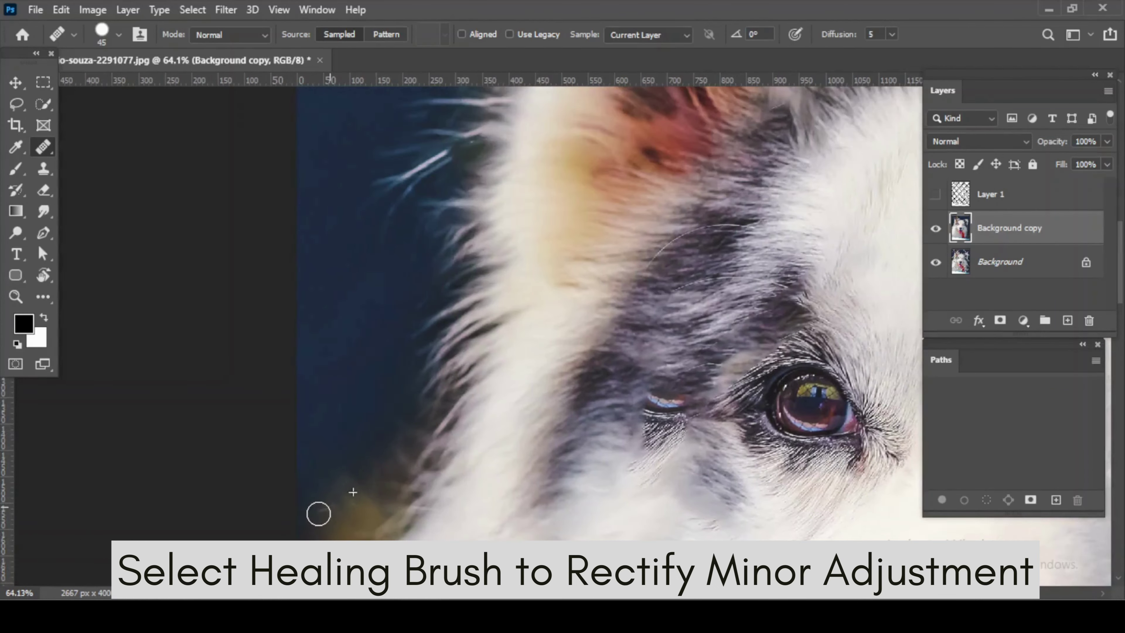
{"action": "left_click_drag", "start_coordinate": [324, 200], "coordinate": [315, 486]}
{"action": "left_click_drag", "start_coordinate": [424, 242], "coordinate": [339, 424]}
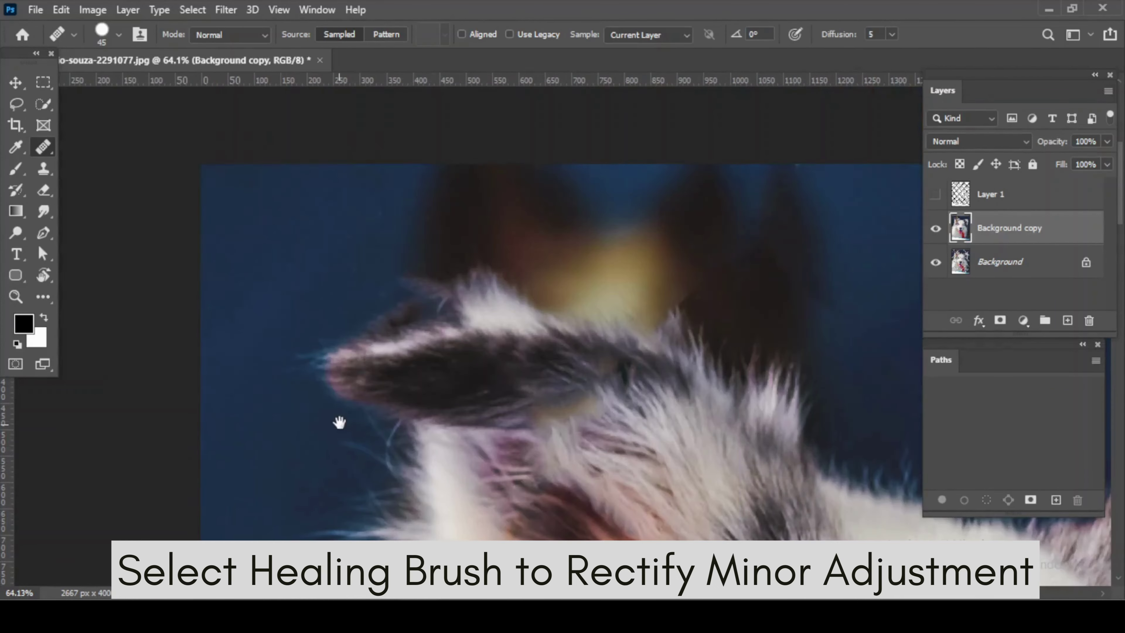
- Inspect the ears, forehead and eyes for remaining flaws, comparing with and without Background copy
{"action": "left_click_drag", "start_coordinate": [423, 315], "coordinate": [507, 171]}
{"action": "scroll", "coordinate": [530, 286], "scroll_direction": "down", "scroll_amount": 4}
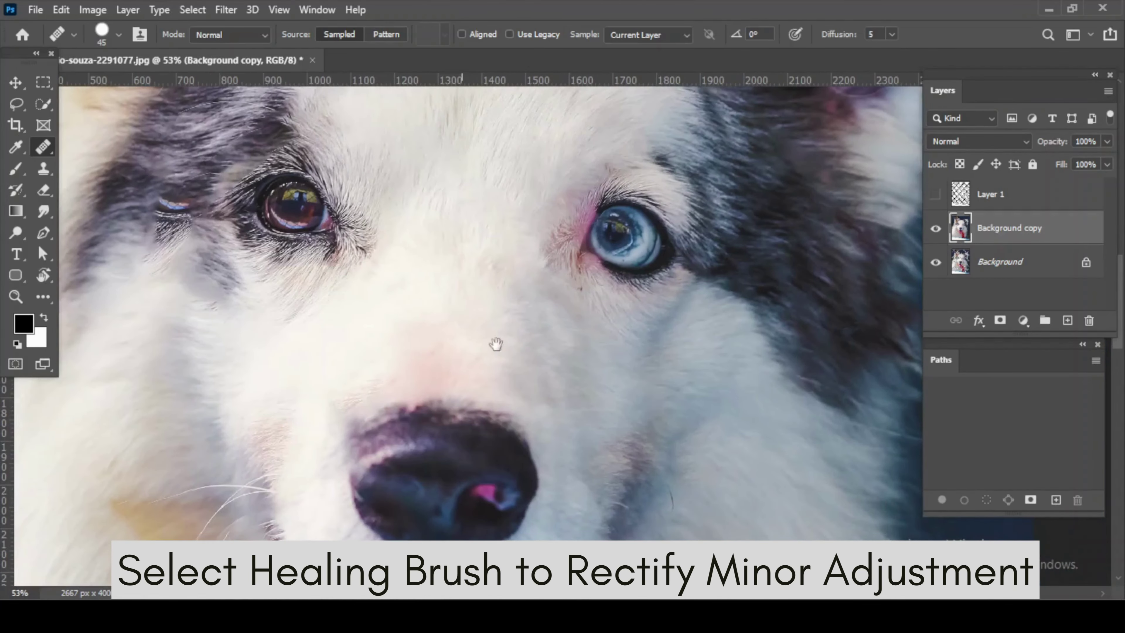
{"action": "left_click_drag", "start_coordinate": [462, 247], "coordinate": [504, 358]}
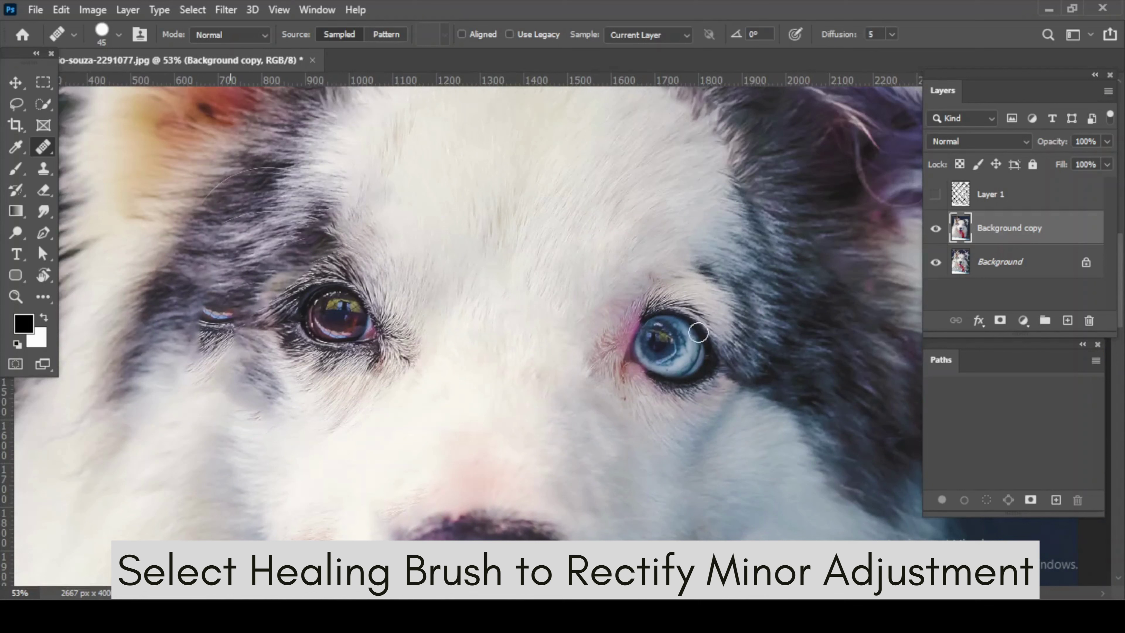
{"action": "left_click", "coordinate": [935, 227]}
{"action": "left_click", "coordinate": [935, 227]}
{"action": "left_click", "coordinate": [935, 228]}
{"action": "left_click", "coordinate": [935, 228]}
- Heal the stray eye fragment and dark hairs in the fur beside the brown eye with a 60 px Healing Brush
{"action": "scroll", "coordinate": [195, 260], "scroll_direction": "up", "scroll_amount": 10}
{"action": "key", "text": "s"}
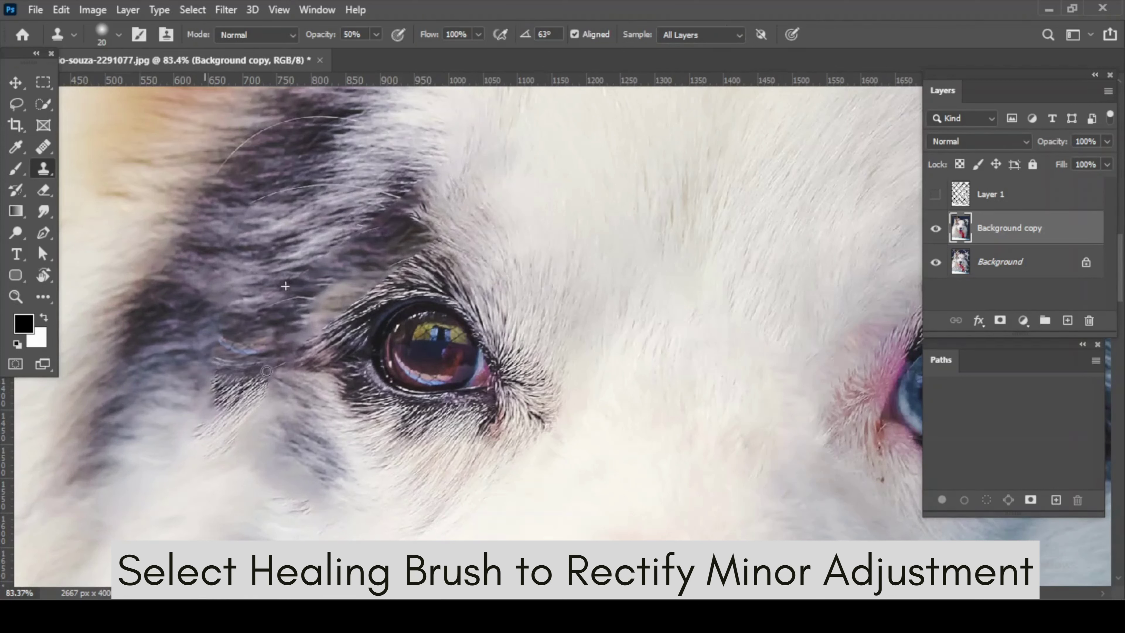
{"action": "key", "text": "j"}
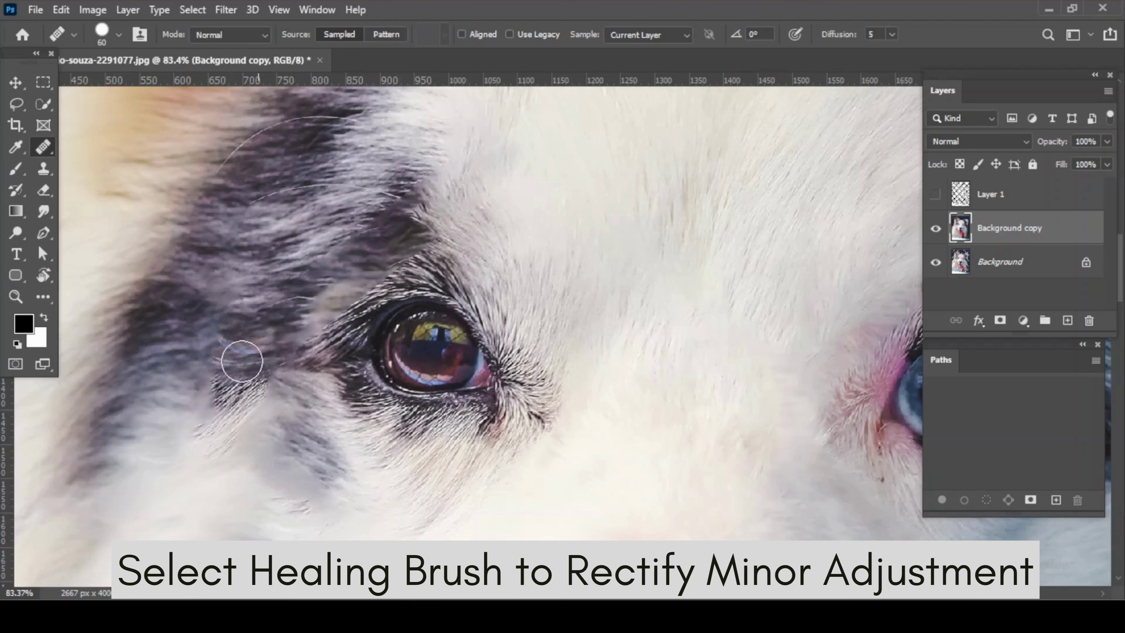
{"action": "mouse_move", "coordinate": [225, 344]}
{"action": "left_mouse_down"}
{"action": "mouse_move", "coordinate": [224, 382]}
{"action": "mouse_move", "coordinate": [257, 423]}
{"action": "mouse_move", "coordinate": [200, 436]}
{"action": "mouse_move", "coordinate": [245, 392]}
{"action": "mouse_move", "coordinate": [181, 427]}
{"action": "left_mouse_up"}
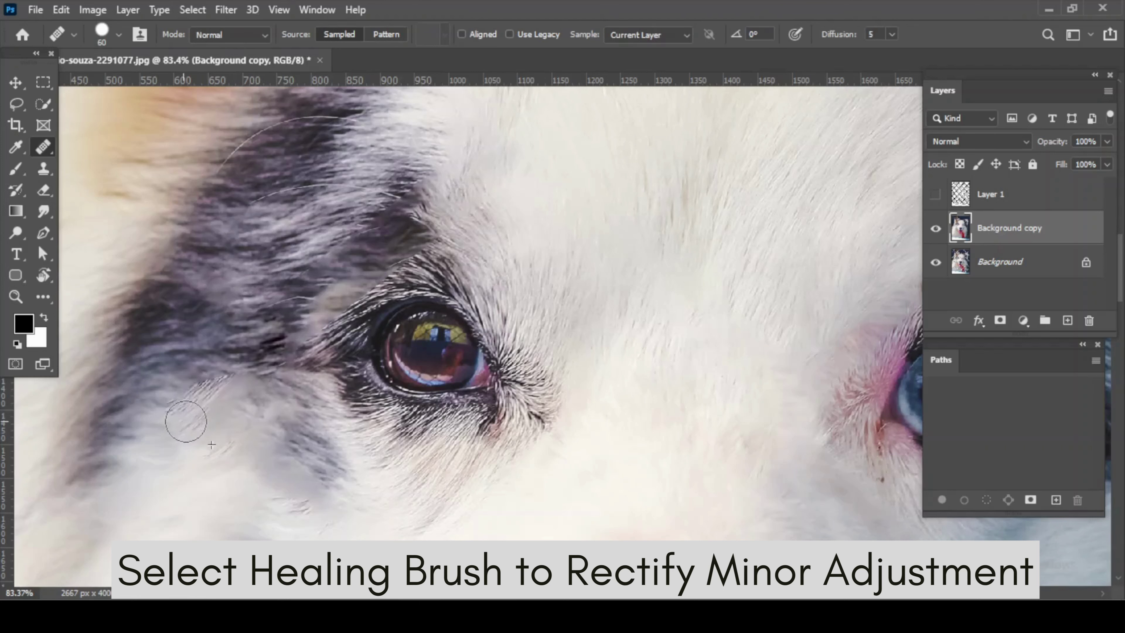
{"action": "left_click_drag", "start_coordinate": [177, 472], "coordinate": [188, 480]}
{"action": "left_click_drag", "start_coordinate": [188, 418], "coordinate": [189, 420]}
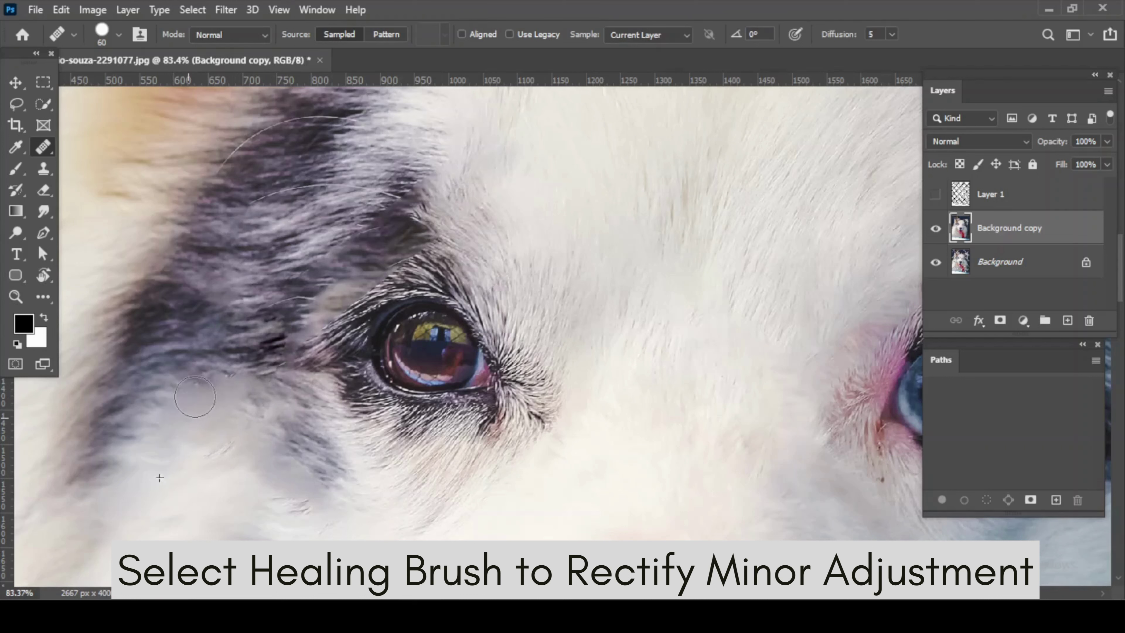
- Clone dark fur over the smudged patch beside the brown eye with an 80 px Clone Stamp
{"action": "key", "text": "s"}
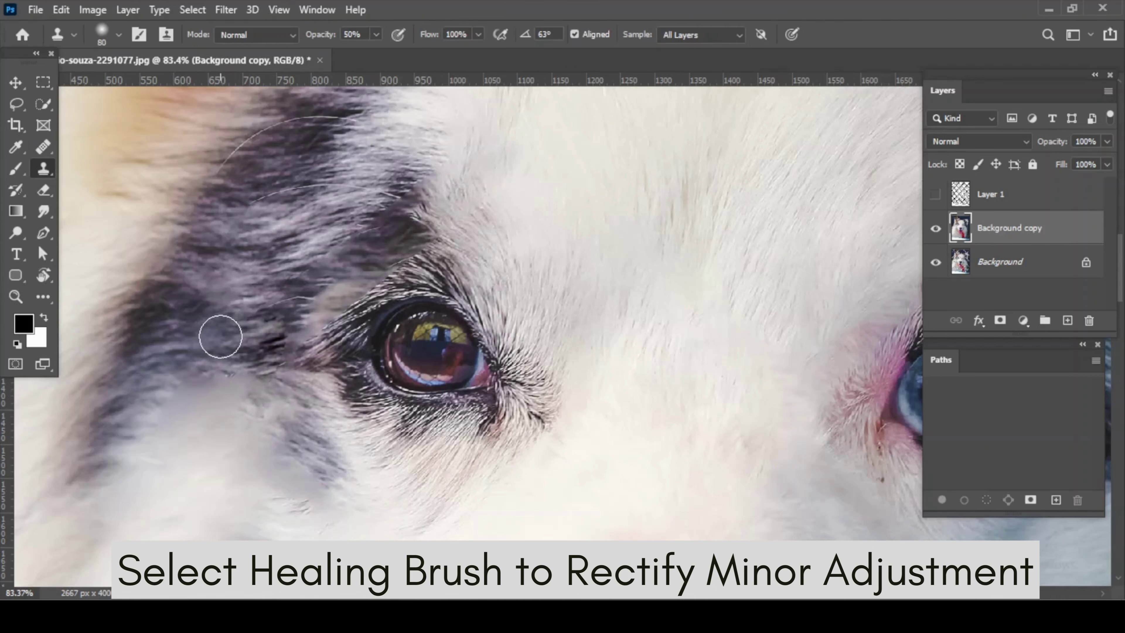
{"action": "left_click", "coordinate": [221, 319], "text": "alt"}
{"action": "mouse_move", "coordinate": [180, 393]}
{"action": "left_mouse_down"}
{"action": "mouse_move", "coordinate": [252, 393]}
{"action": "mouse_move", "coordinate": [197, 382]}
{"action": "mouse_move", "coordinate": [162, 408]}
{"action": "mouse_move", "coordinate": [267, 382]}
{"action": "left_mouse_up"}
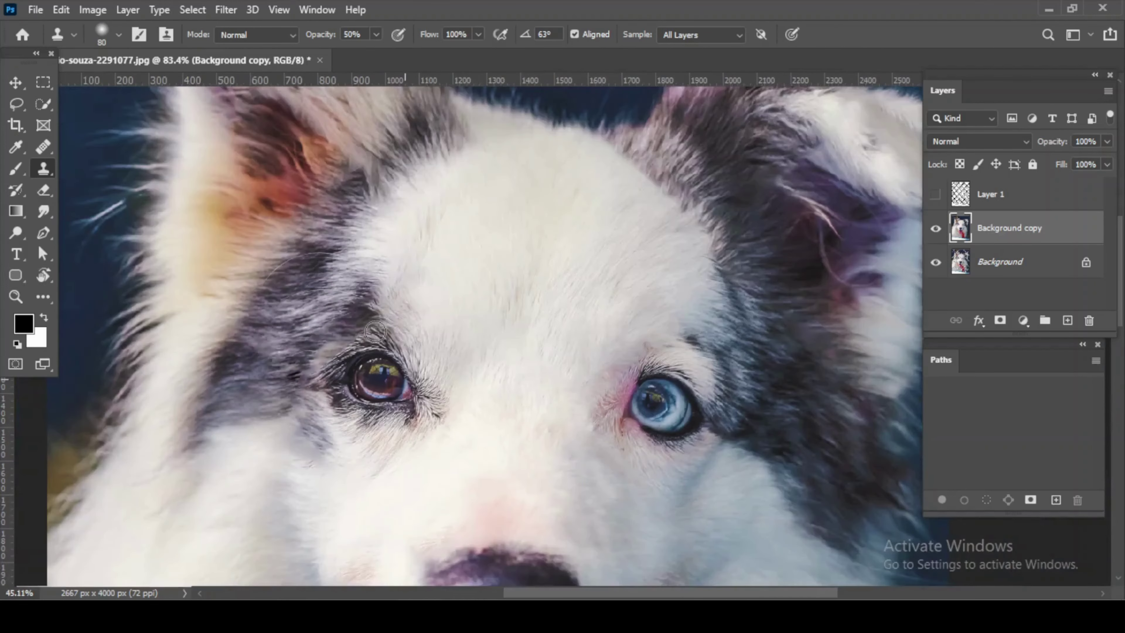
- Examine the whole dog and the tongue's shape, comparing with and without Background copy
{"action": "scroll", "coordinate": [375, 330], "scroll_direction": "down", "scroll_amount": 6}
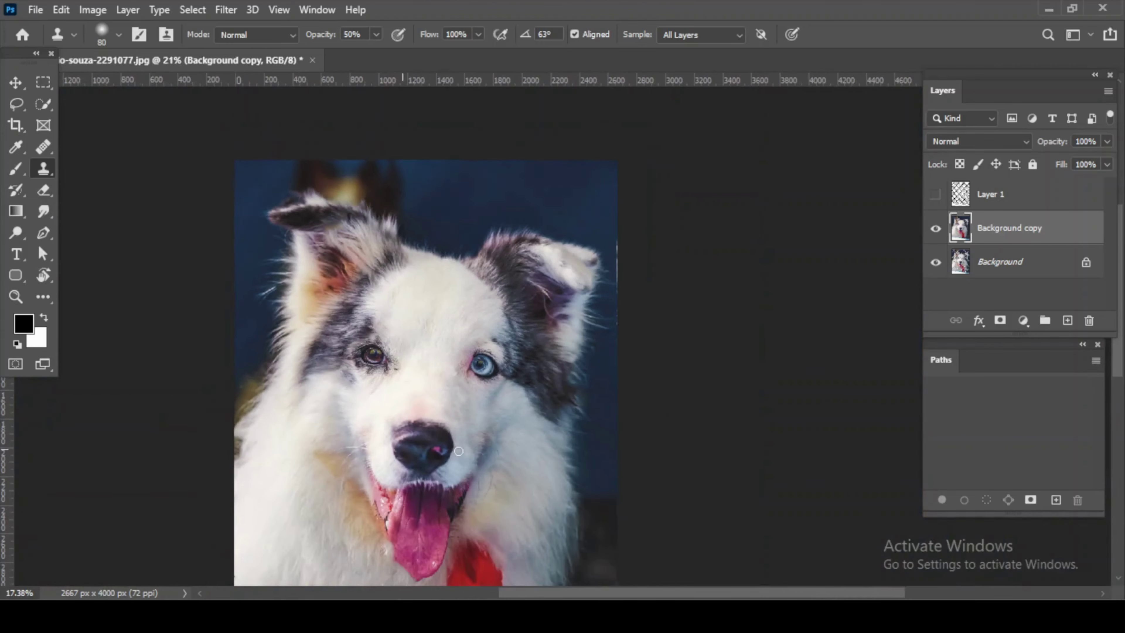
{"action": "scroll", "coordinate": [404, 558], "scroll_direction": "up", "scroll_amount": 5}
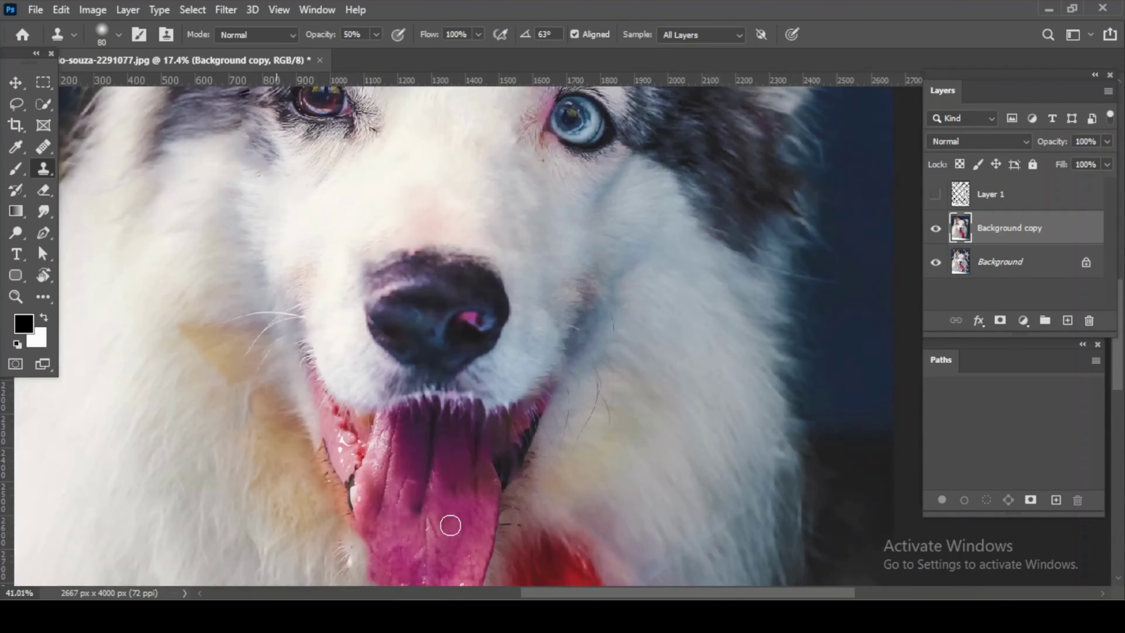
{"action": "left_click_drag", "start_coordinate": [447, 522], "coordinate": [490, 360]}
{"action": "scroll", "coordinate": [432, 354], "scroll_direction": "up", "scroll_amount": 2}
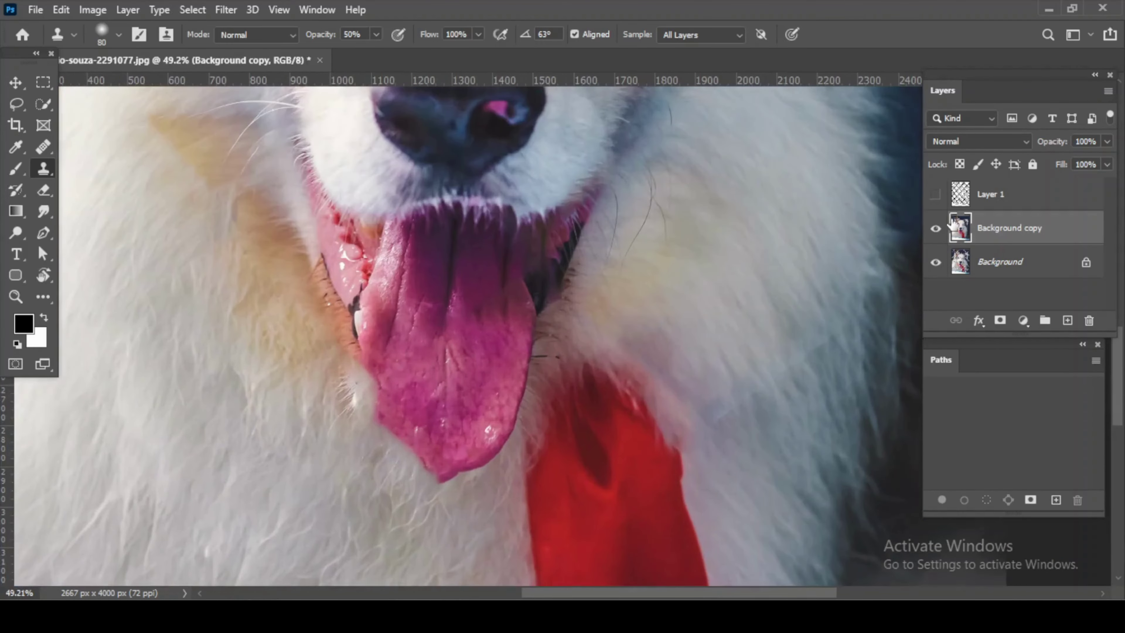
{"action": "left_click", "coordinate": [936, 228]}
{"action": "left_click", "coordinate": [935, 228]}
{"action": "left_click", "coordinate": [935, 228]}
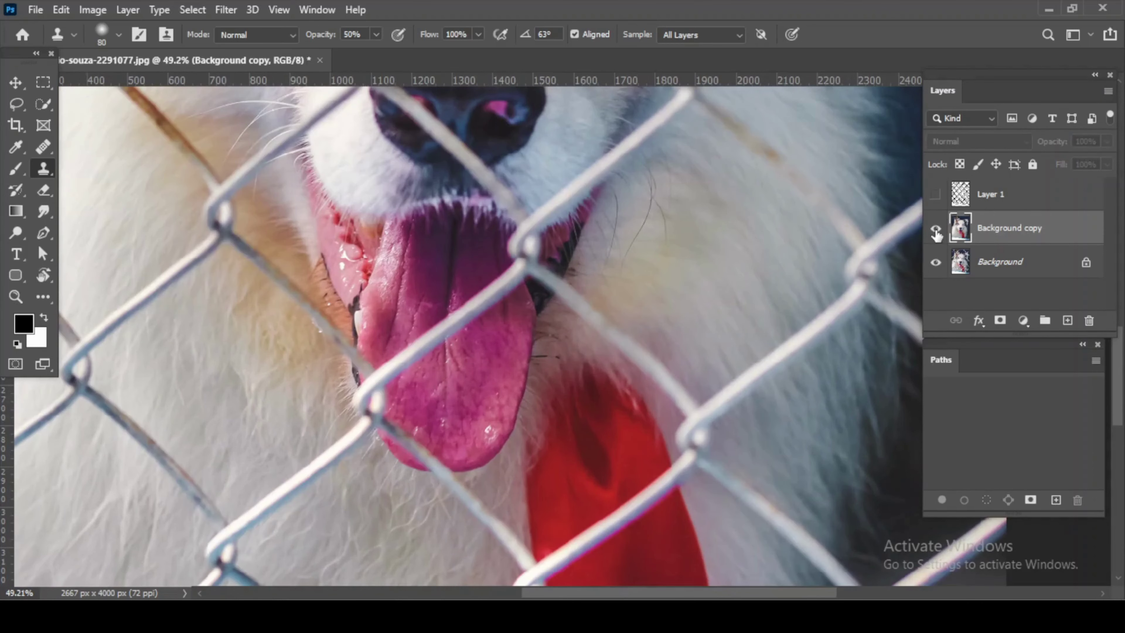
{"action": "left_click", "coordinate": [935, 228]}
{"action": "scroll", "coordinate": [472, 392], "scroll_direction": "up", "scroll_amount": 3}
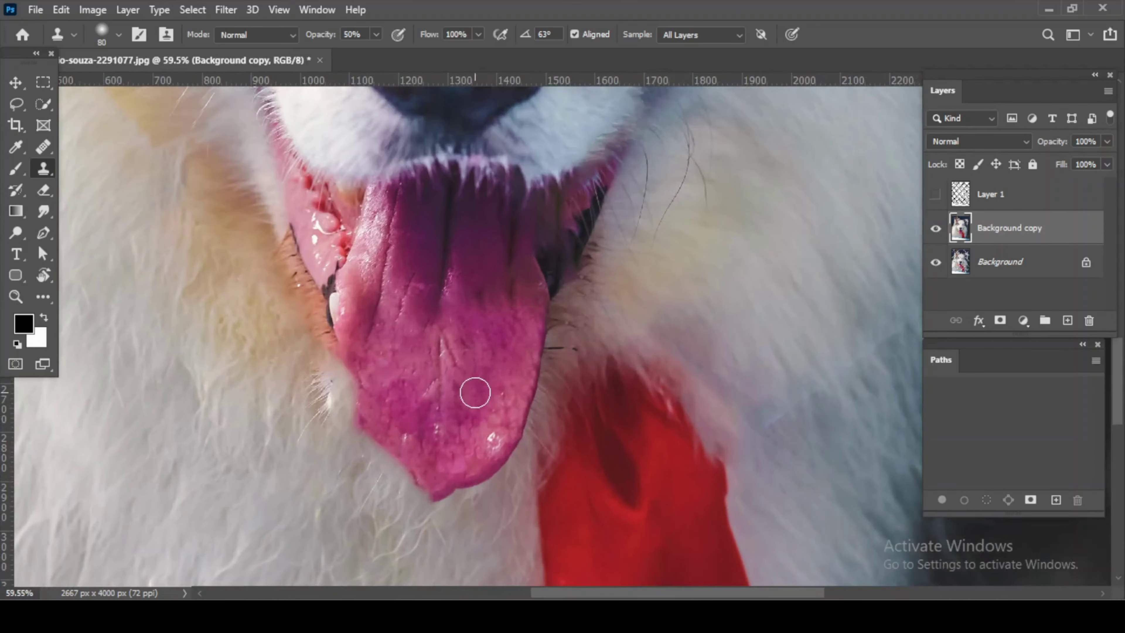
- Lasso the intact right half of the tongue, feather the selection and copy it to a new layer
{"action": "key", "text": "l"}
{"action": "left_click_drag", "start_coordinate": [459, 254], "coordinate": [456, 489]}
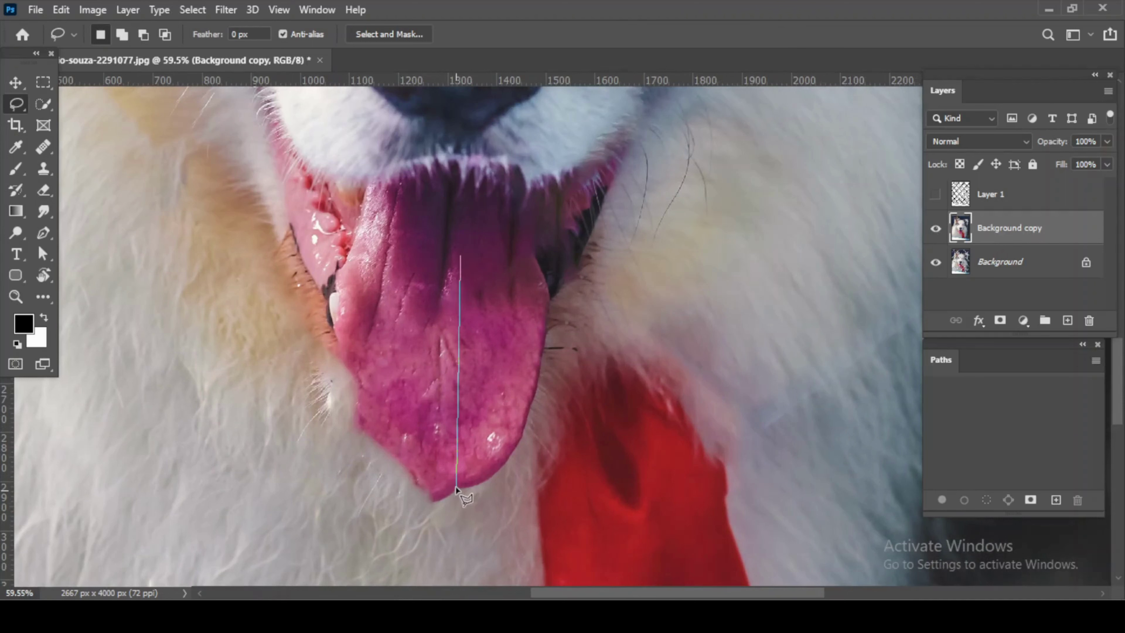
{"action": "left_click_drag", "start_coordinate": [527, 481], "coordinate": [575, 275]}
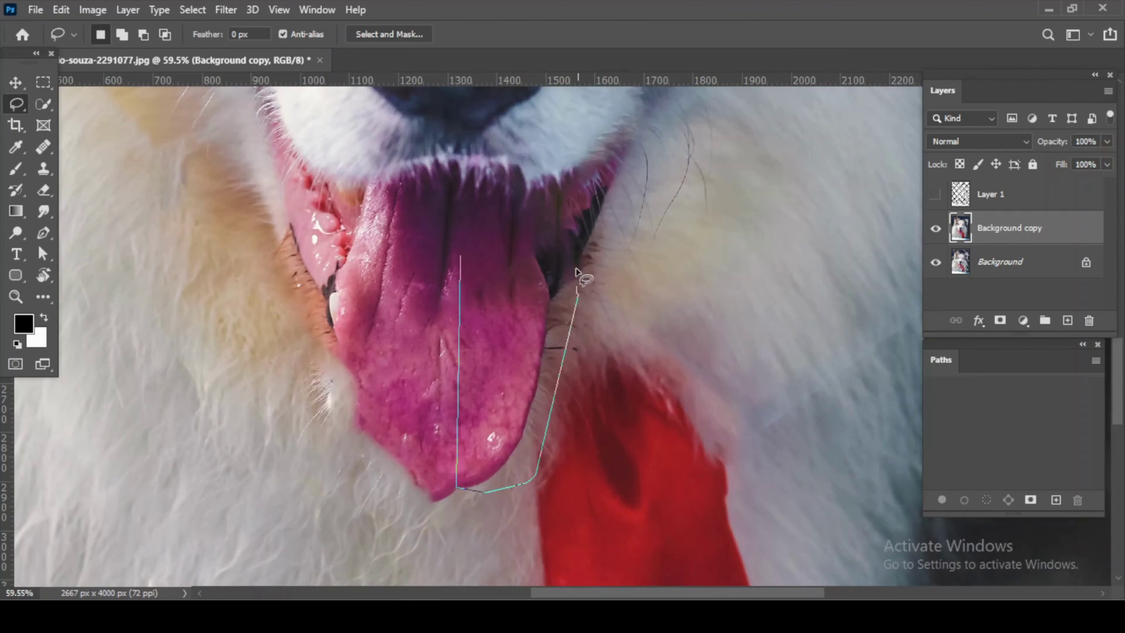
{"action": "left_click_drag", "start_coordinate": [466, 217], "coordinate": [470, 224]}
{"action": "key", "text": "shift+F6"}
{"action": "key", "text": "Return"}
{"action": "key", "text": "ctrl+j"}
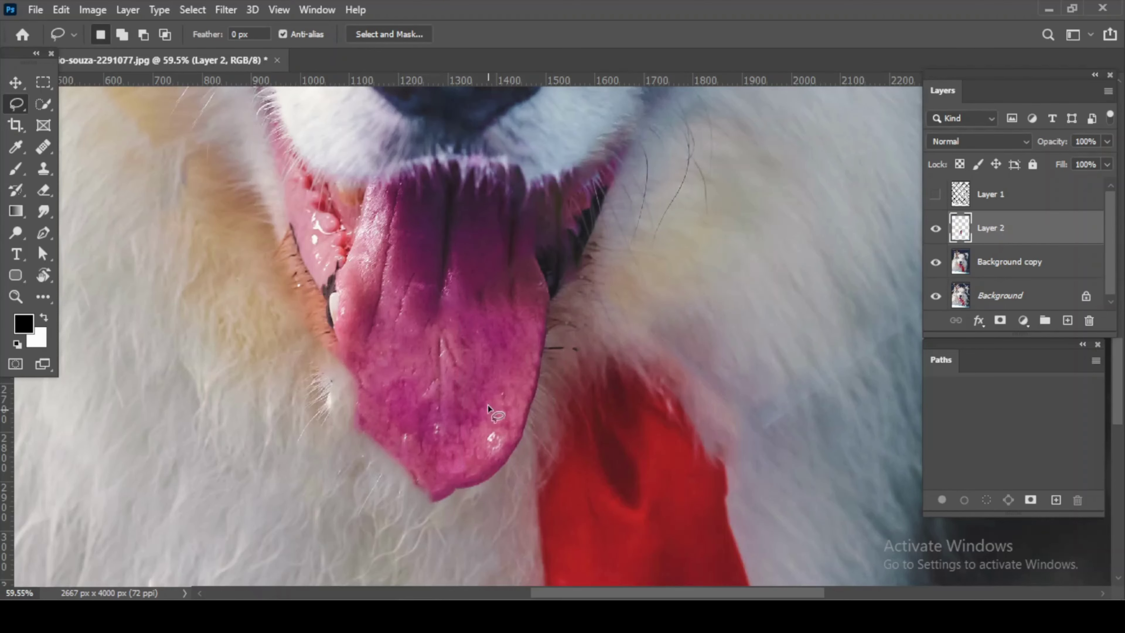
- Flip the copied tongue half horizontally and place it over the damaged left half of the tongue
{"action": "key", "text": "c"}
{"action": "mouse_move", "coordinate": [412, 386]}
{"action": "left_mouse_down"}
{"action": "mouse_move", "coordinate": [498, 393]}
{"action": "mouse_move", "coordinate": [397, 378]}
{"action": "left_mouse_up"}
{"action": "key", "text": "Escape"}
{"action": "key", "text": "v"}
{"action": "key", "text": "ctrl+t"}
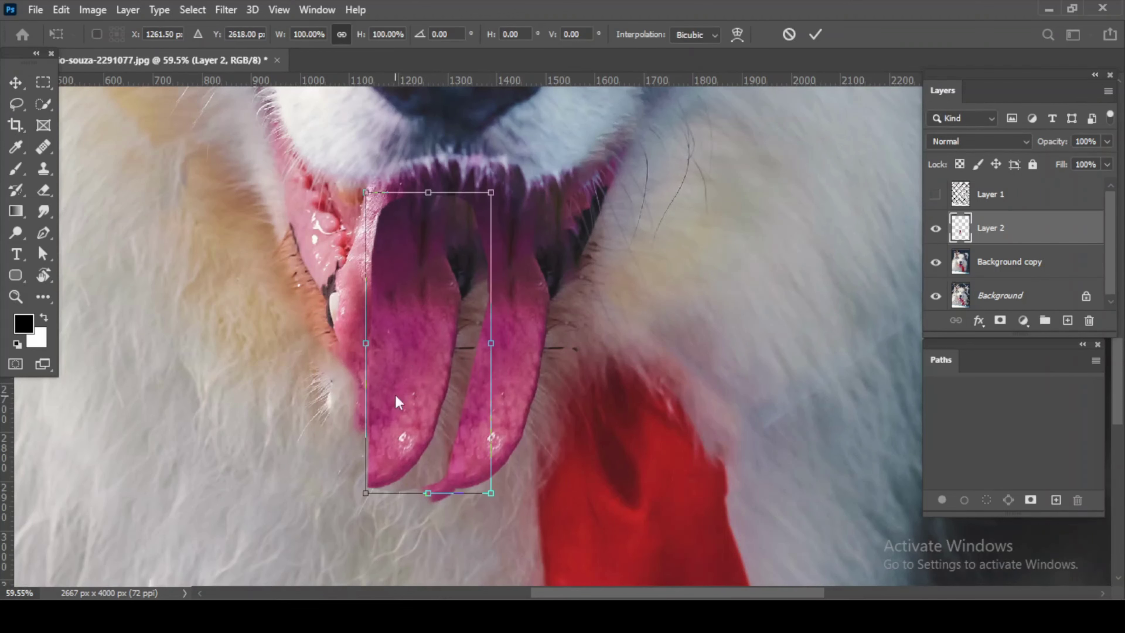
{"action": "right_click", "coordinate": [394, 401]}
{"action": "left_click", "coordinate": [466, 372]}
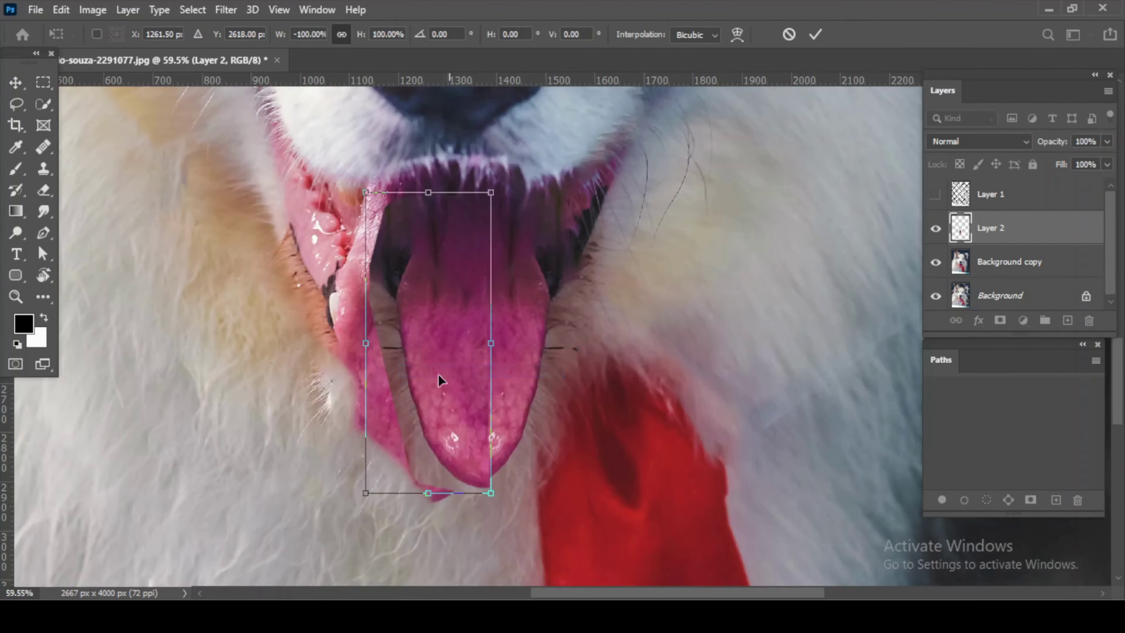
{"action": "left_click_drag", "start_coordinate": [438, 373], "coordinate": [383, 371]}
{"action": "key", "text": "Return"}
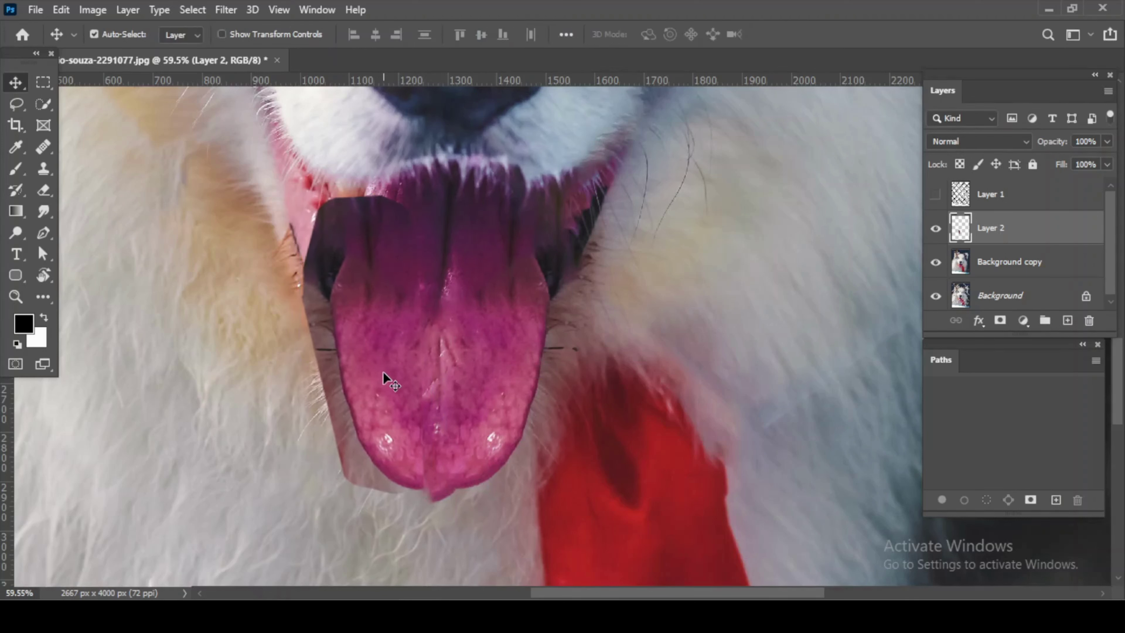
- Align the mirrored tongue half with the original right half, shifting it slightly right and nudging it upward
{"action": "mouse_move", "coordinate": [380, 287]}
{"action": "left_mouse_down"}
{"action": "mouse_move", "coordinate": [405, 295]}
{"action": "mouse_move", "coordinate": [393, 287]}
{"action": "left_mouse_up"}
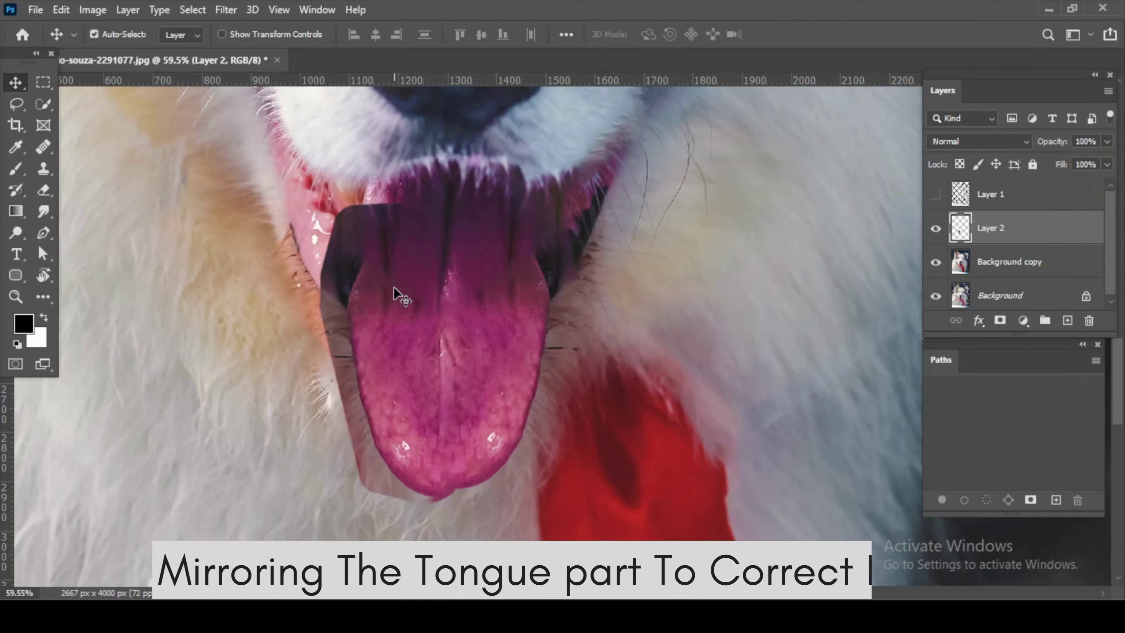
{"action": "key", "text": "Up"}
{"action": "key", "text": "Up"}
{"action": "key", "text": "Up"}
{"action": "key", "text": "Up"}
{"action": "key", "text": "Up"}
{"action": "key", "text": "Up"}
{"action": "key", "text": "Up"}
{"action": "key", "text": "Up"}
{"action": "key", "text": "Up"}
{"action": "key", "text": "Up"}
{"action": "key", "text": "Up"}
{"action": "key", "text": "Up"}
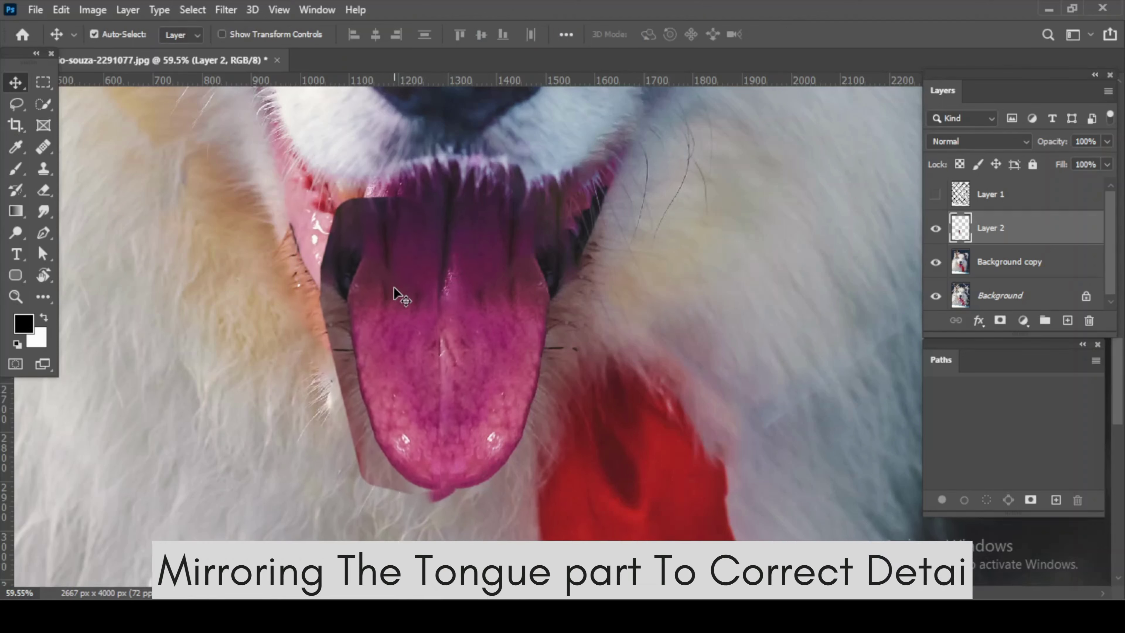
{"action": "key", "text": "Up"}
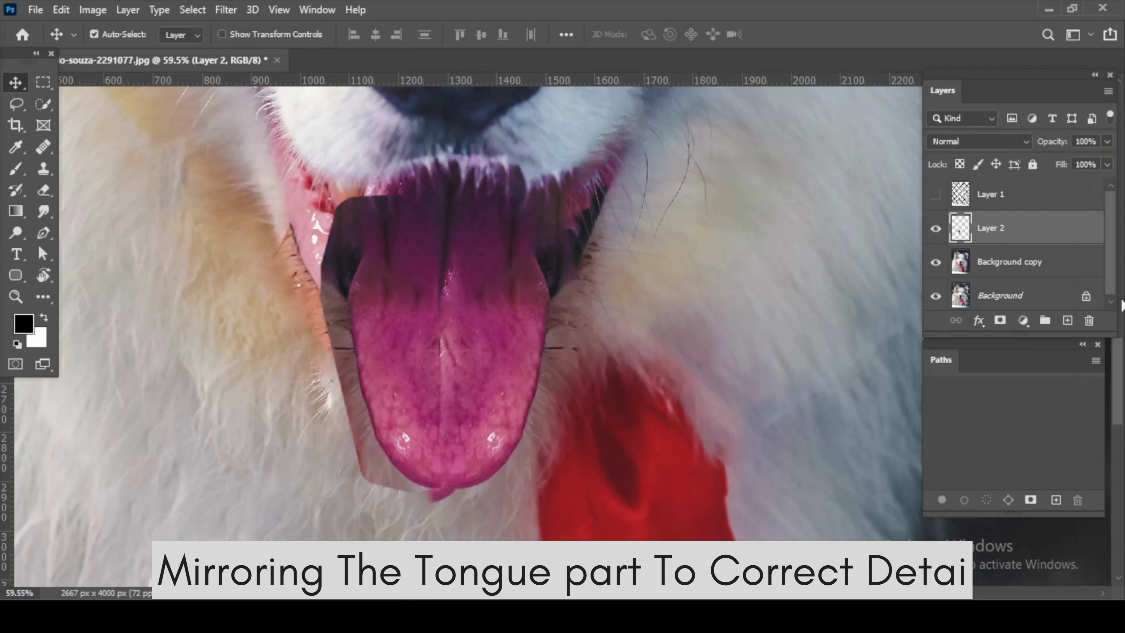
- Add a hide-all mask to Layer 2 and reduce the Eraser size to 60 px
{"action": "left_click", "coordinate": [999, 321], "text": "alt"}
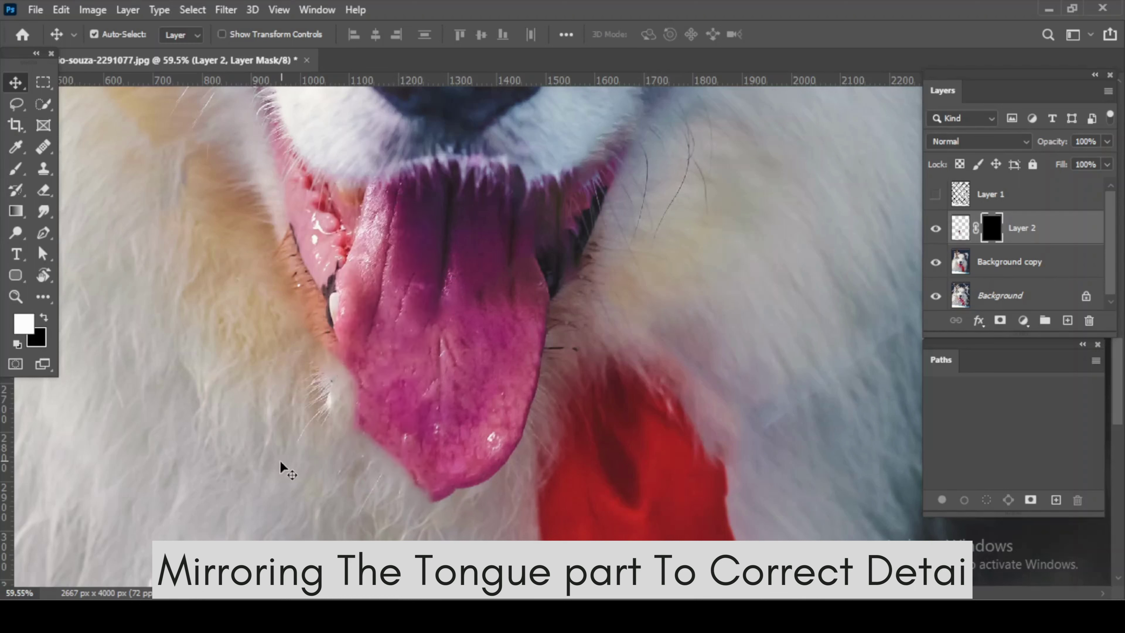
{"action": "key", "text": "e"}
{"action": "key", "text": "bracketleft"}
{"action": "key", "text": "bracketleft"}
{"action": "key", "text": "bracketleft"}
{"action": "key", "text": "bracketleft"}
{"action": "key", "text": "bracketleft"}
{"action": "key", "text": "bracketleft"}
{"action": "key", "text": "bracketleft"}
{"action": "key", "text": "bracketleft"}
{"action": "key", "text": "bracketleft"}
{"action": "key", "text": "bracketleft"}
{"action": "key", "text": "bracketleft"}
{"action": "key", "text": "bracketleft"}
{"action": "key", "text": "bracketleft"}
{"action": "key", "text": "bracketleft"}
{"action": "key", "text": "bracketleft"}
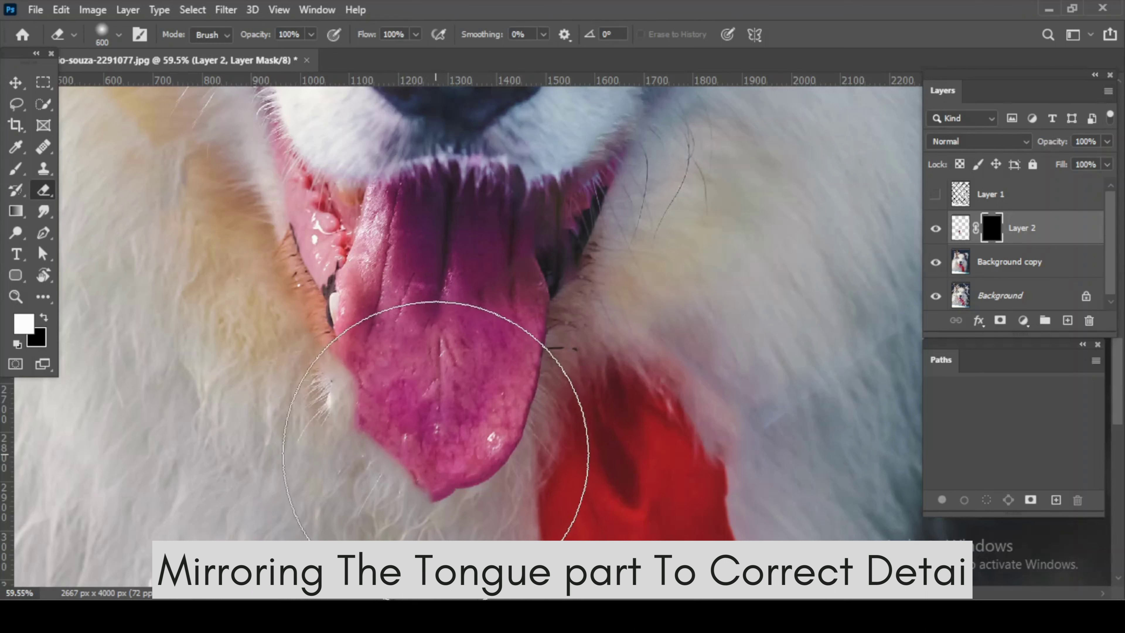
- Erase on Layer 2's mask to reveal the mirrored tongue along the left edge, from the tip up to the mouth corner
{"action": "key", "text": "x"}
{"action": "mouse_move", "coordinate": [441, 484]}
{"action": "left_mouse_down"}
{"action": "mouse_move", "coordinate": [378, 419]}
{"action": "mouse_move", "coordinate": [413, 469]}
{"action": "mouse_move", "coordinate": [371, 428]}
{"action": "mouse_move", "coordinate": [348, 336]}
{"action": "left_mouse_up"}
{"action": "mouse_move", "coordinate": [345, 295]}
{"action": "left_mouse_down"}
{"action": "mouse_move", "coordinate": [342, 277]}
{"action": "mouse_move", "coordinate": [352, 335]}
{"action": "left_mouse_up"}
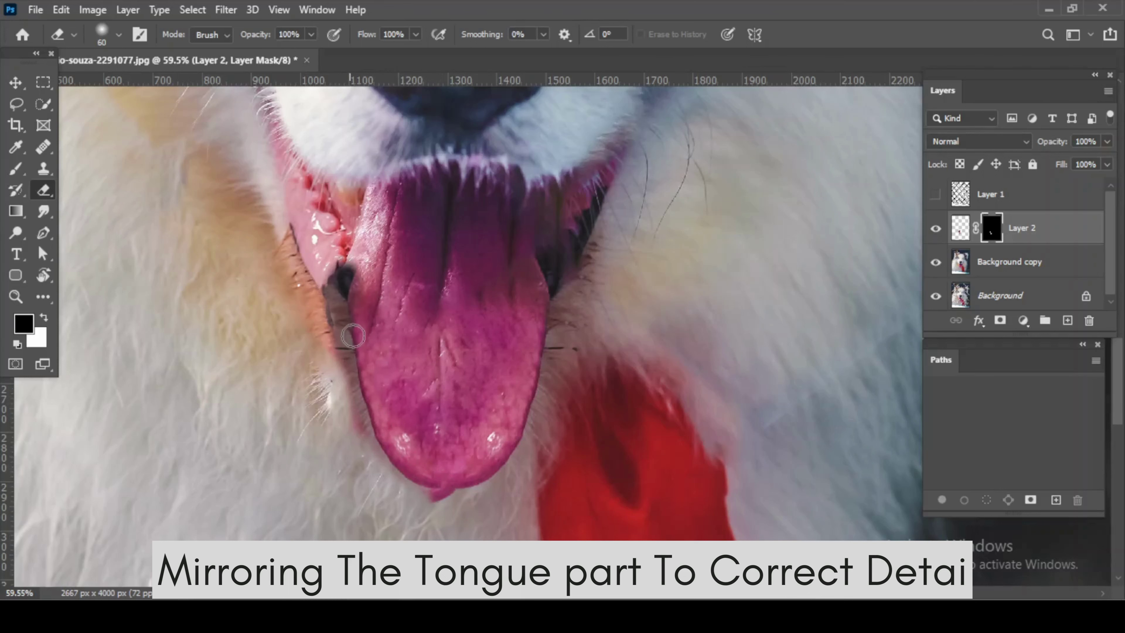
{"action": "scroll", "coordinate": [415, 461], "scroll_direction": "down", "scroll_amount": 4}
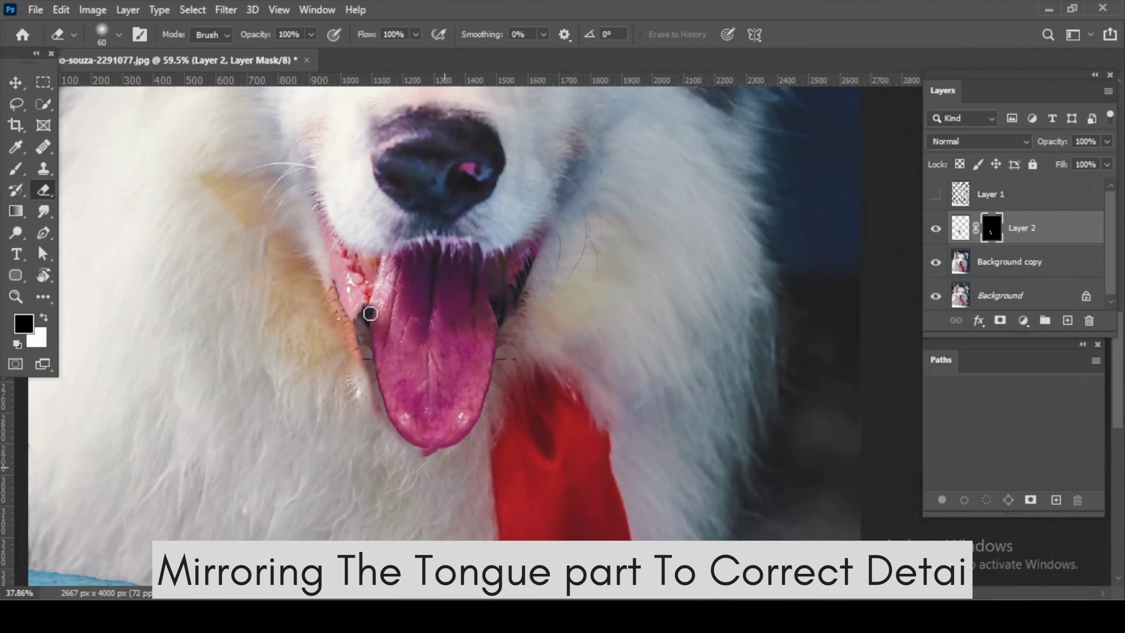
- Clone clean fur and lip texture on the Background copy layer over the dark flaws beside the tongue's left edge
{"action": "key", "text": "x"}
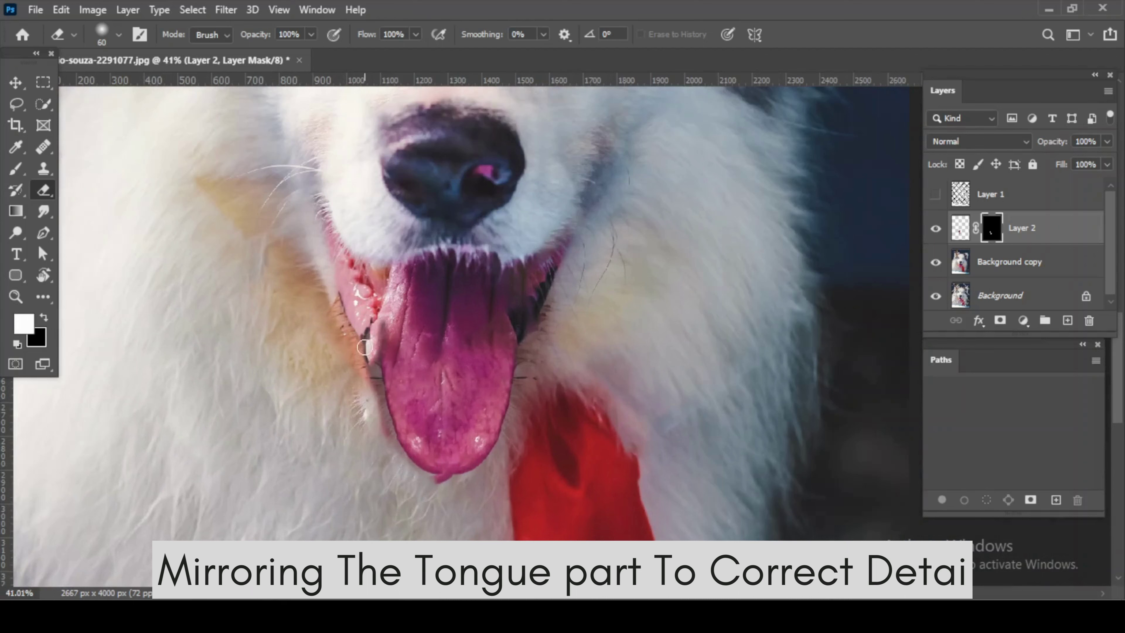
{"action": "scroll", "coordinate": [367, 333], "scroll_direction": "up", "scroll_amount": 3}
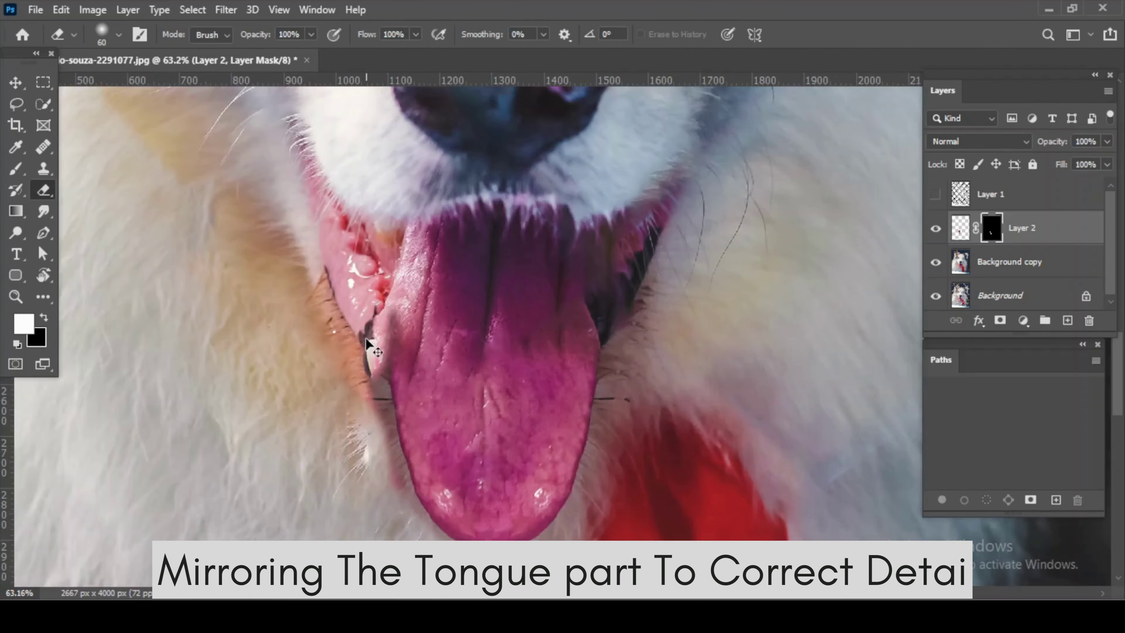
{"action": "scroll", "coordinate": [359, 358], "scroll_direction": "down", "scroll_amount": 4}
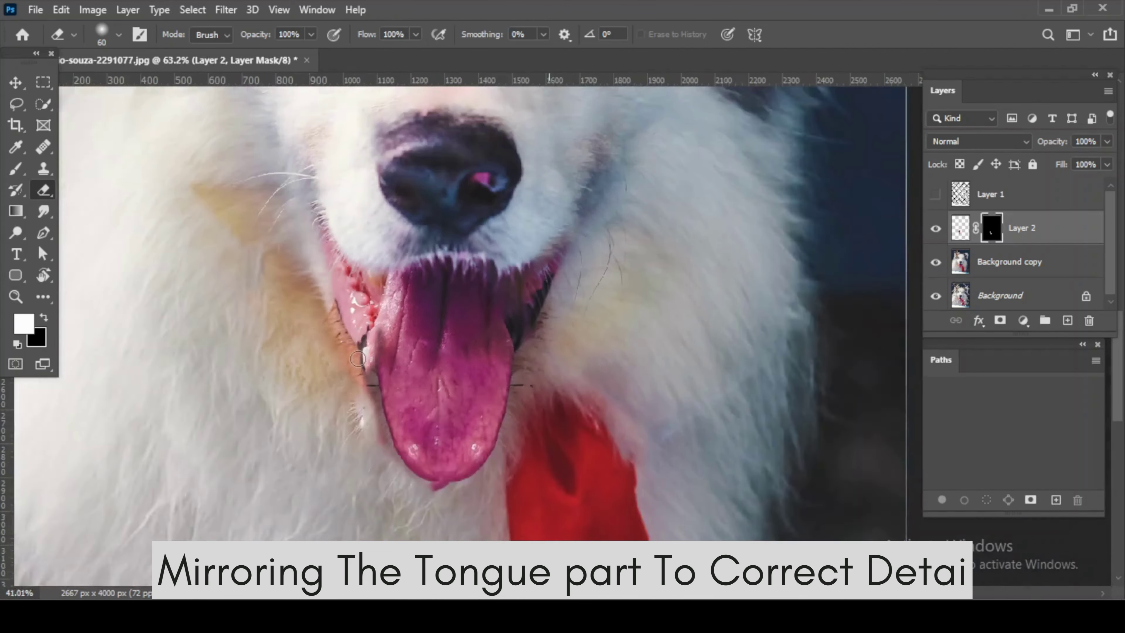
{"action": "scroll", "coordinate": [357, 405], "scroll_direction": "up", "scroll_amount": 1}
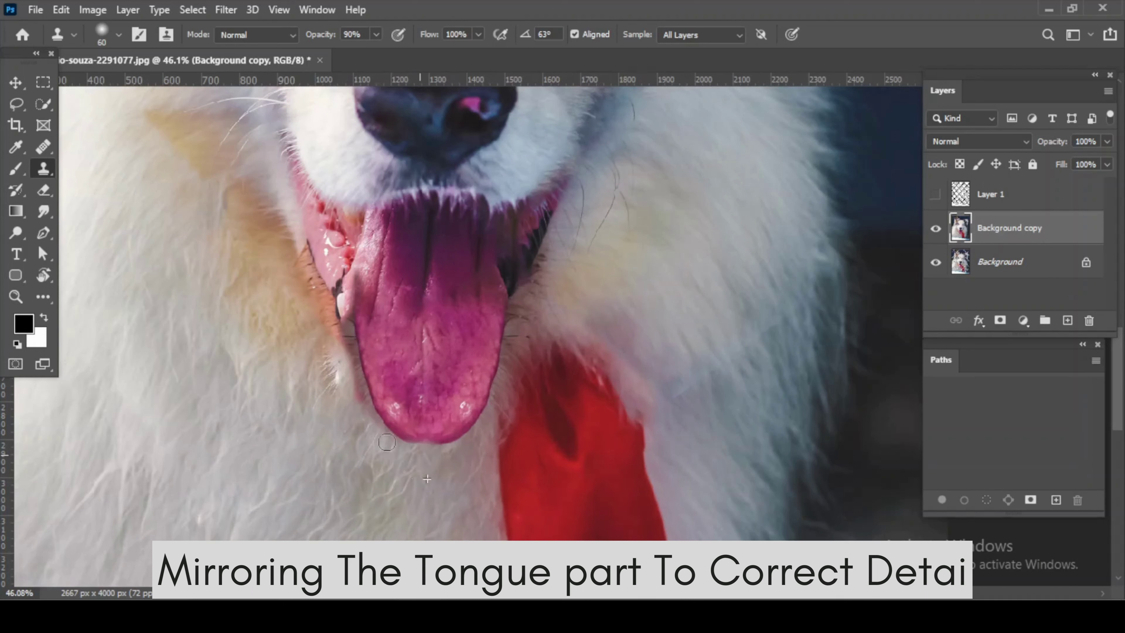
{"action": "left_click_drag", "start_coordinate": [341, 342], "coordinate": [343, 332]}
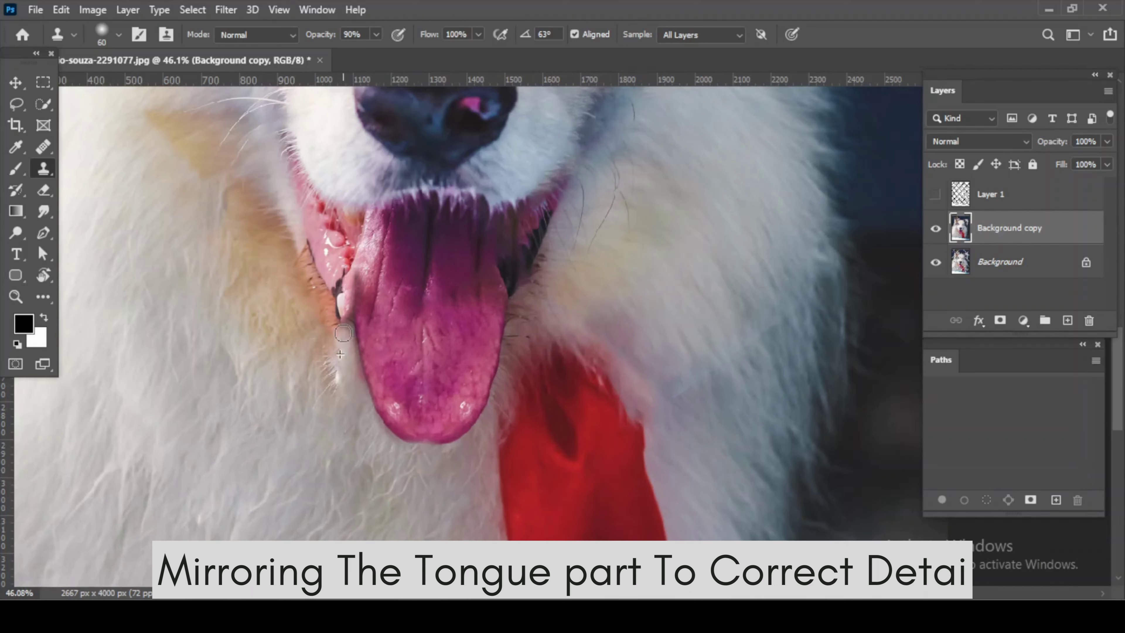
{"action": "left_click_drag", "start_coordinate": [370, 415], "coordinate": [346, 363]}
{"action": "scroll", "coordinate": [325, 284], "scroll_direction": "up", "scroll_amount": 3}
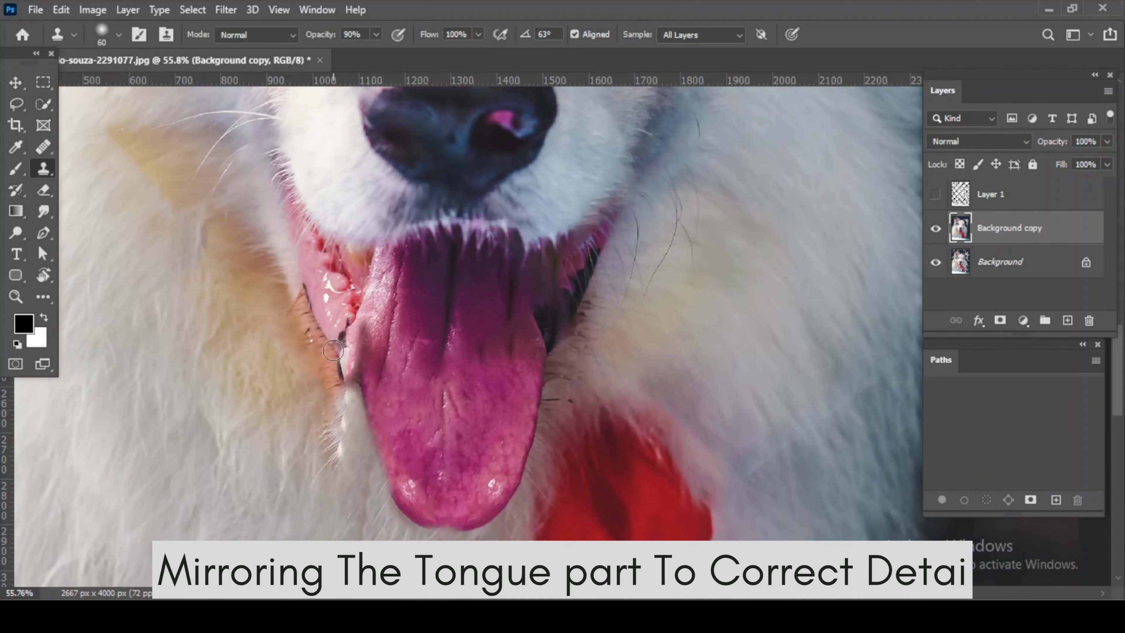
{"action": "left_click_drag", "start_coordinate": [341, 375], "coordinate": [344, 401]}
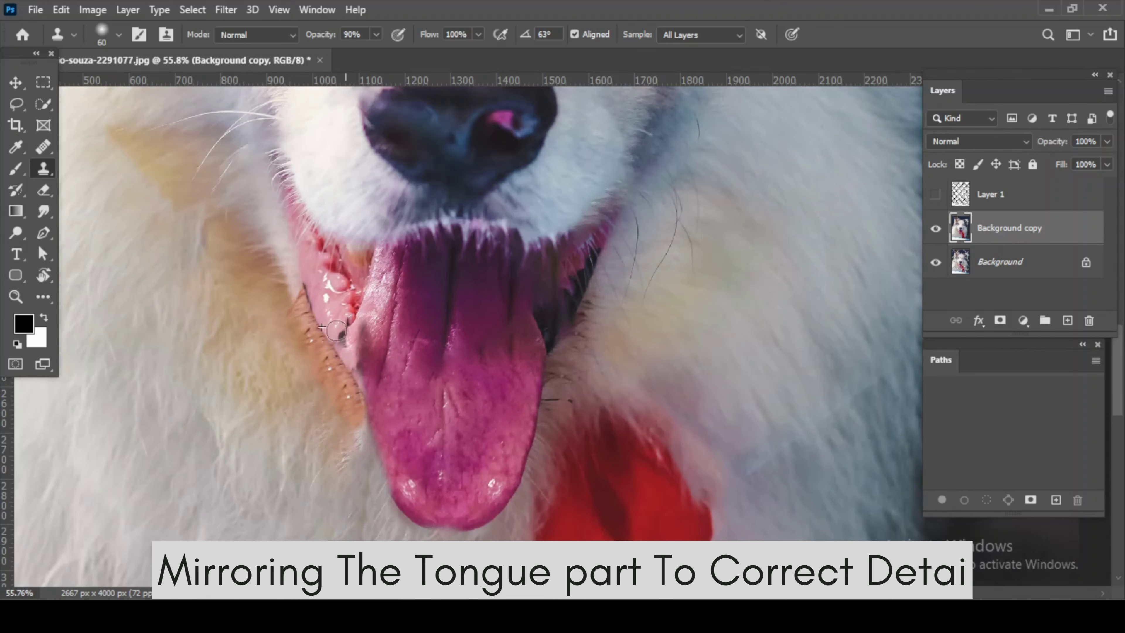
{"action": "scroll", "coordinate": [322, 314], "scroll_direction": "down", "scroll_amount": 6}
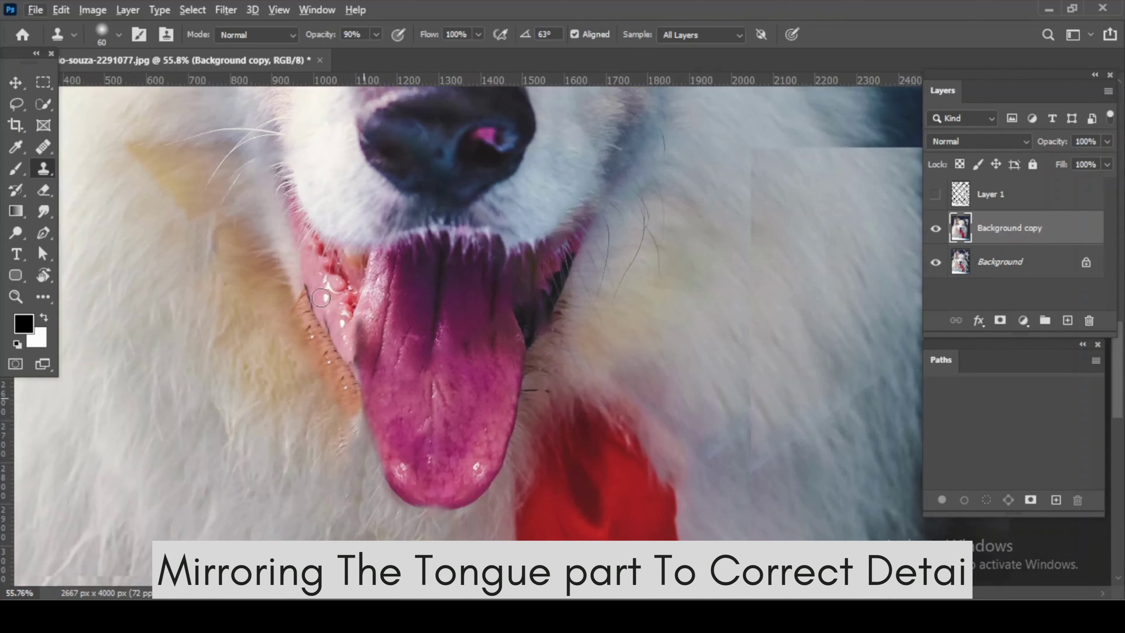
{"action": "scroll", "coordinate": [376, 407], "scroll_direction": "up", "scroll_amount": 4}
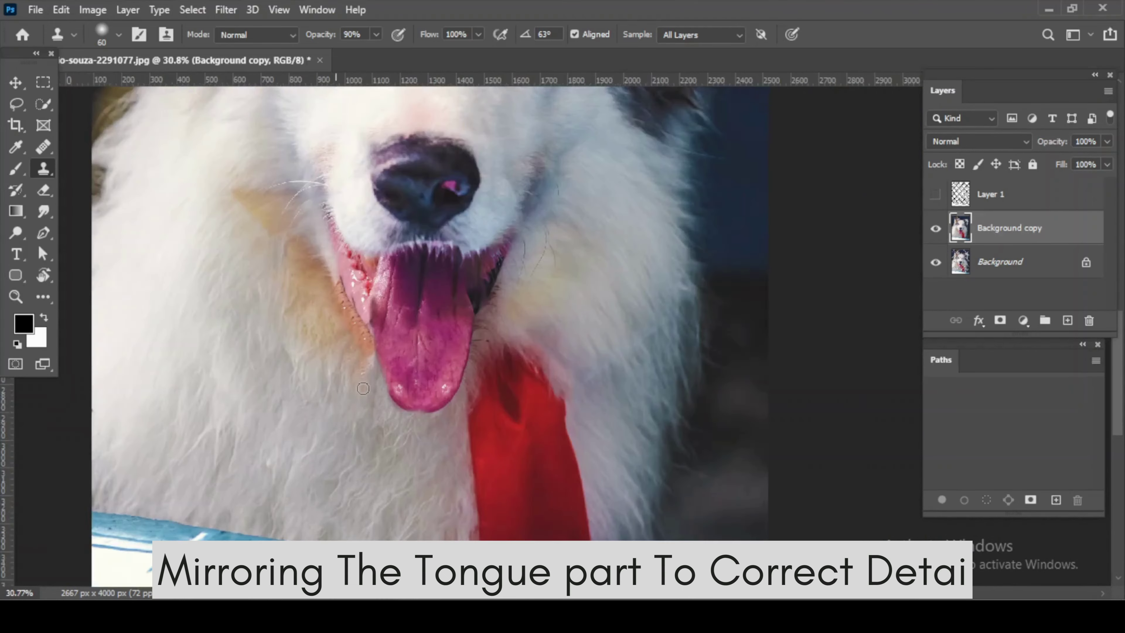
{"action": "key", "text": "bracketleft"}
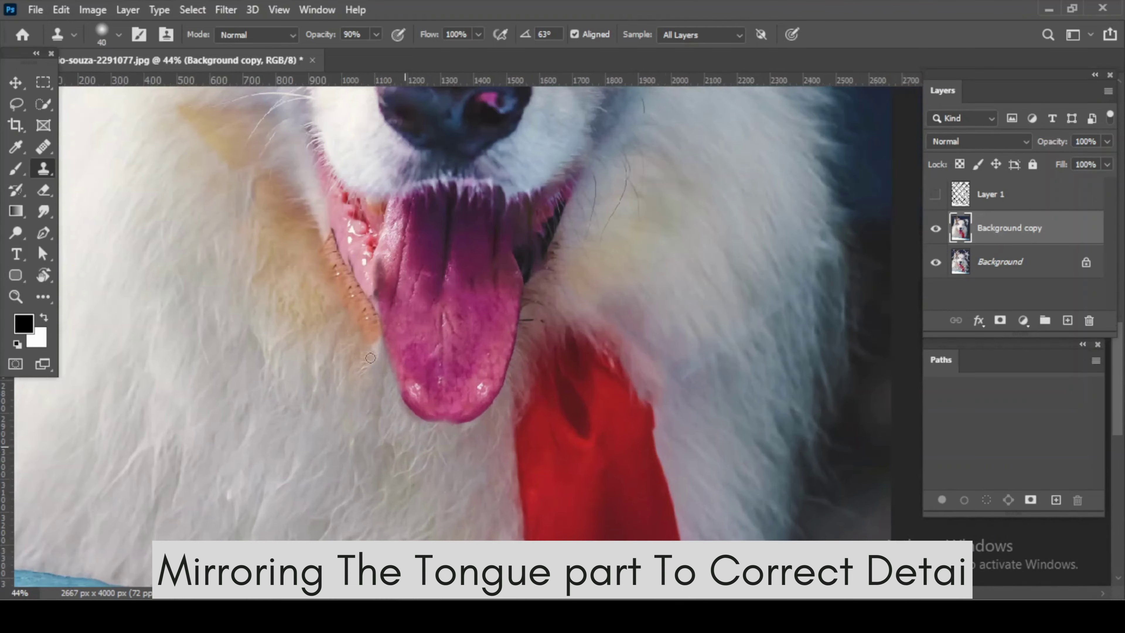
{"action": "scroll", "coordinate": [376, 382], "scroll_direction": "down", "scroll_amount": 3}
- Lasso the right half of the dog's nose, feather the selection by 1 pixel, and copy it to a new layer
{"action": "scroll", "coordinate": [417, 273], "scroll_direction": "up", "scroll_amount": 4}
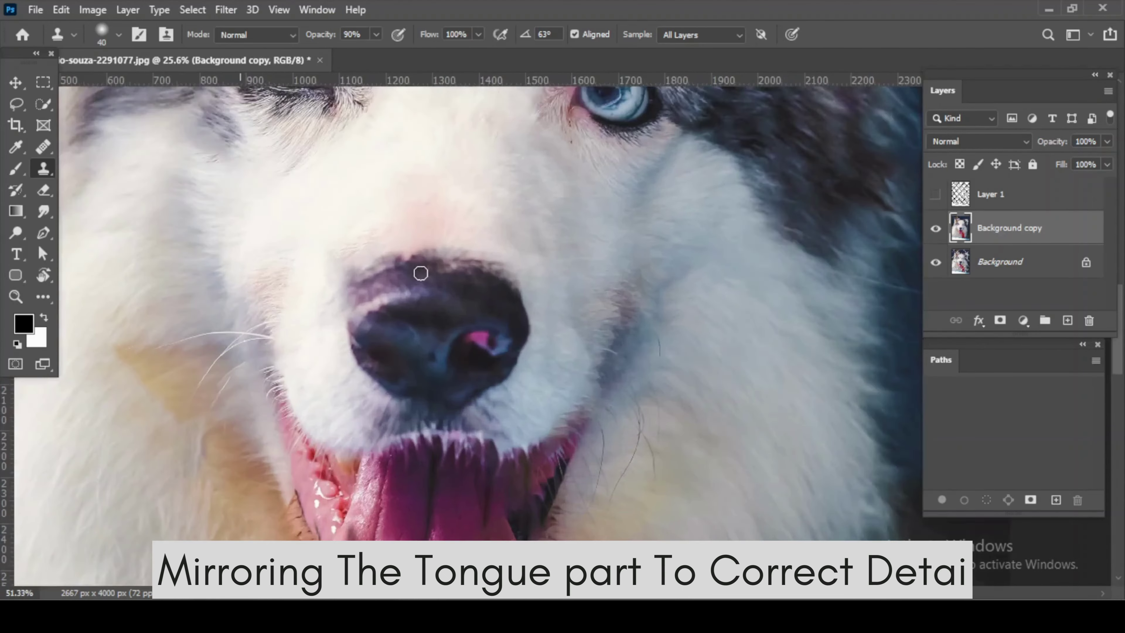
{"action": "key", "text": "l"}
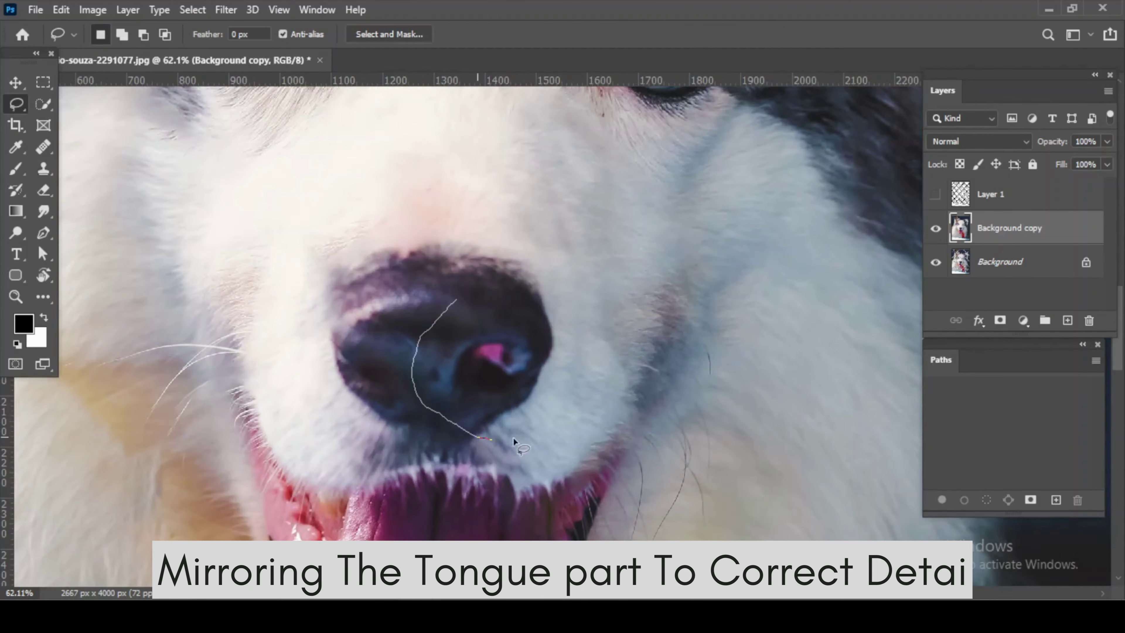
{"action": "left_click_drag", "start_coordinate": [583, 296], "coordinate": [457, 252]}
{"action": "key", "text": "shift+F6"}
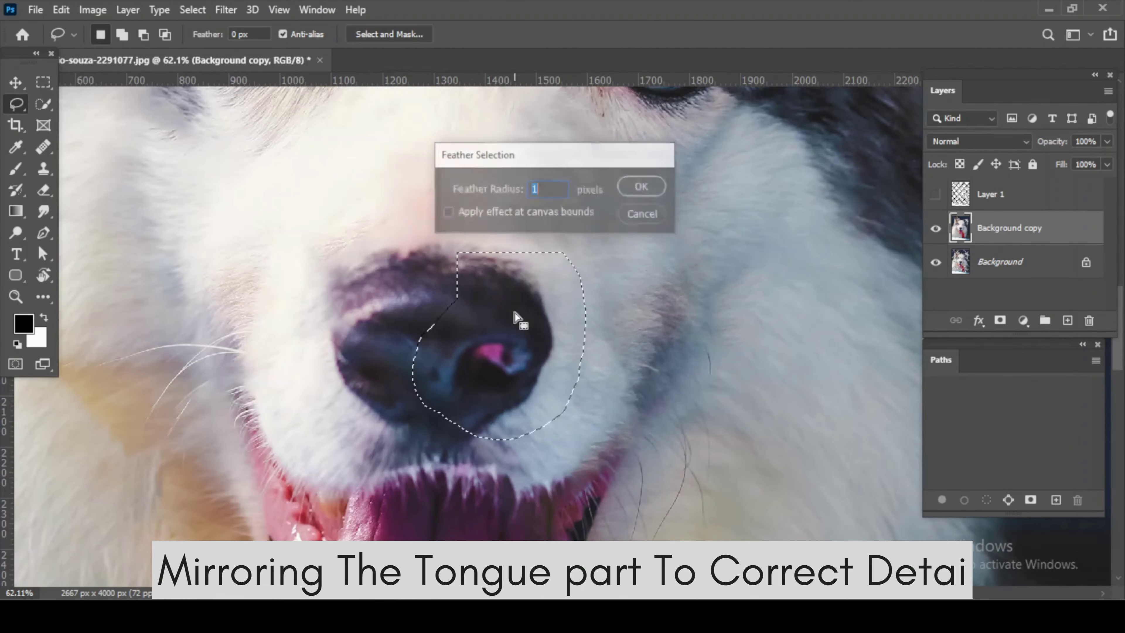
{"action": "key", "text": "Return"}
{"action": "key", "text": "ctrl+j"}
- Flip the copied nose half horizontally and place it over the left half of the nose
{"action": "key", "text": "c"}
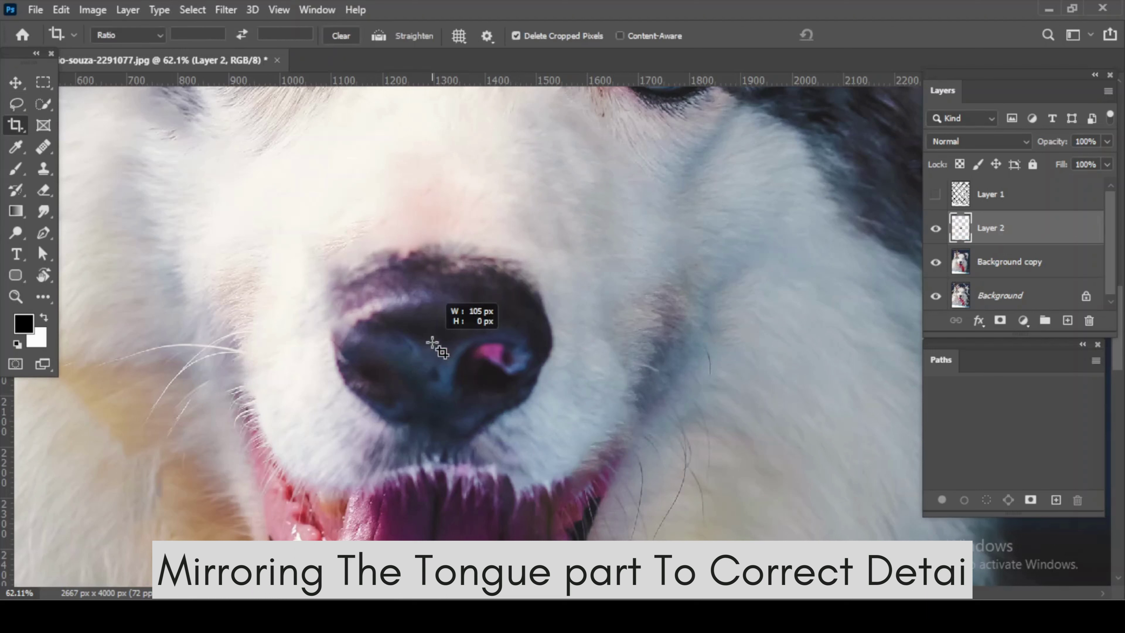
{"action": "key", "text": "v"}
{"action": "left_click_drag", "start_coordinate": [484, 359], "coordinate": [409, 355]}
{"action": "key", "text": "ctrl+t"}
{"action": "right_click", "coordinate": [410, 352]}
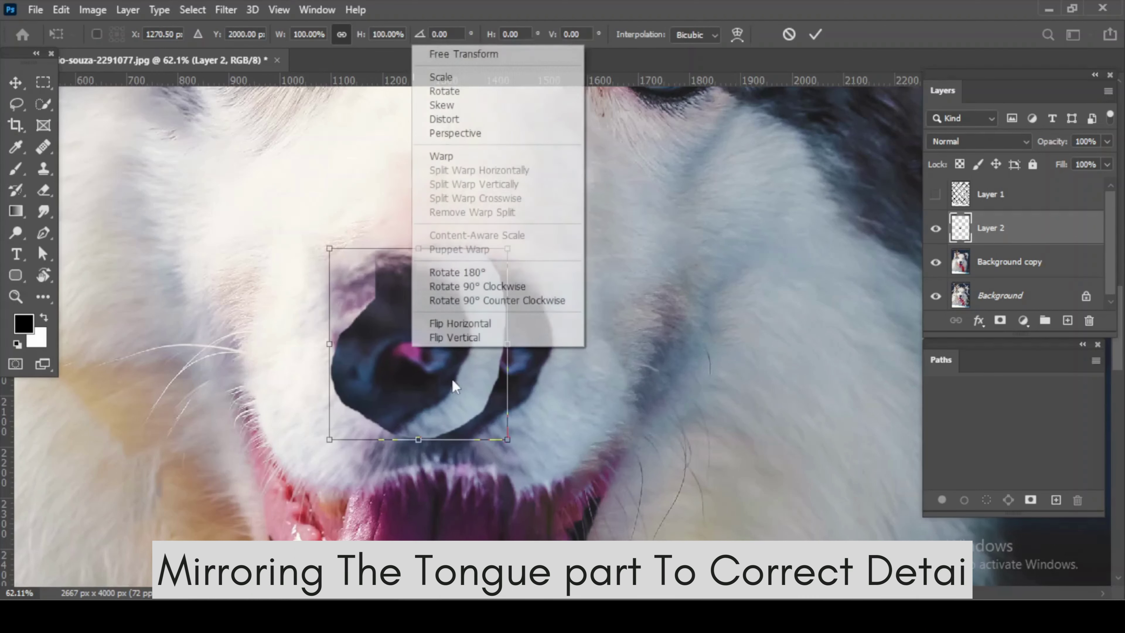
{"action": "left_click", "coordinate": [490, 322]}
{"action": "left_click_drag", "start_coordinate": [429, 353], "coordinate": [405, 353]}
{"action": "key", "text": "Return"}
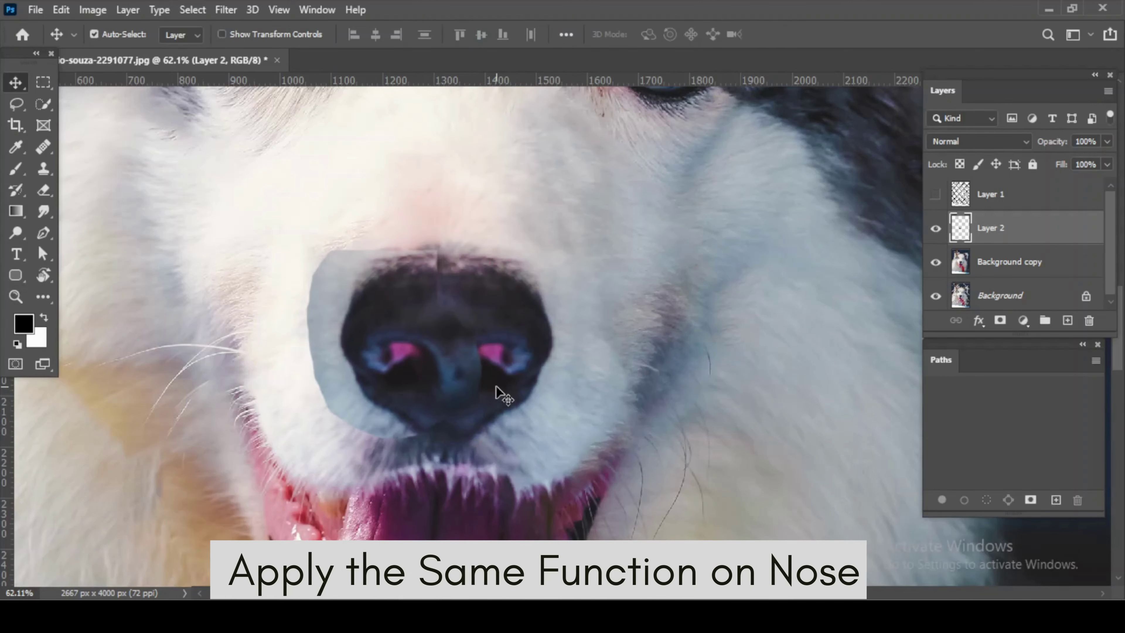
- Align the mirrored nose half with the original at 40% layer opacity, then restore the opacity to 100%
{"action": "key", "text": "4"}
{"action": "mouse_move", "coordinate": [370, 334]}
{"action": "left_mouse_down"}
{"action": "mouse_move", "coordinate": [401, 312]}
{"action": "mouse_move", "coordinate": [329, 311]}
{"action": "mouse_move", "coordinate": [283, 366]}
{"action": "mouse_move", "coordinate": [355, 344]}
{"action": "mouse_move", "coordinate": [366, 324]}
{"action": "left_mouse_up"}
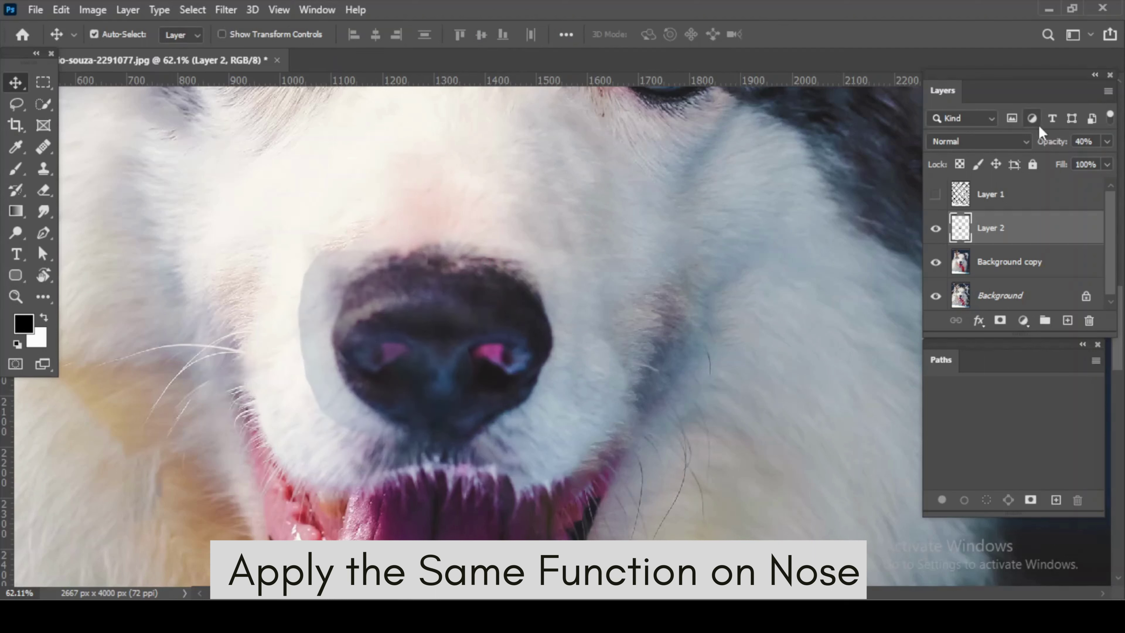
{"action": "left_click_drag", "start_coordinate": [1108, 142], "coordinate": [1122, 166]}
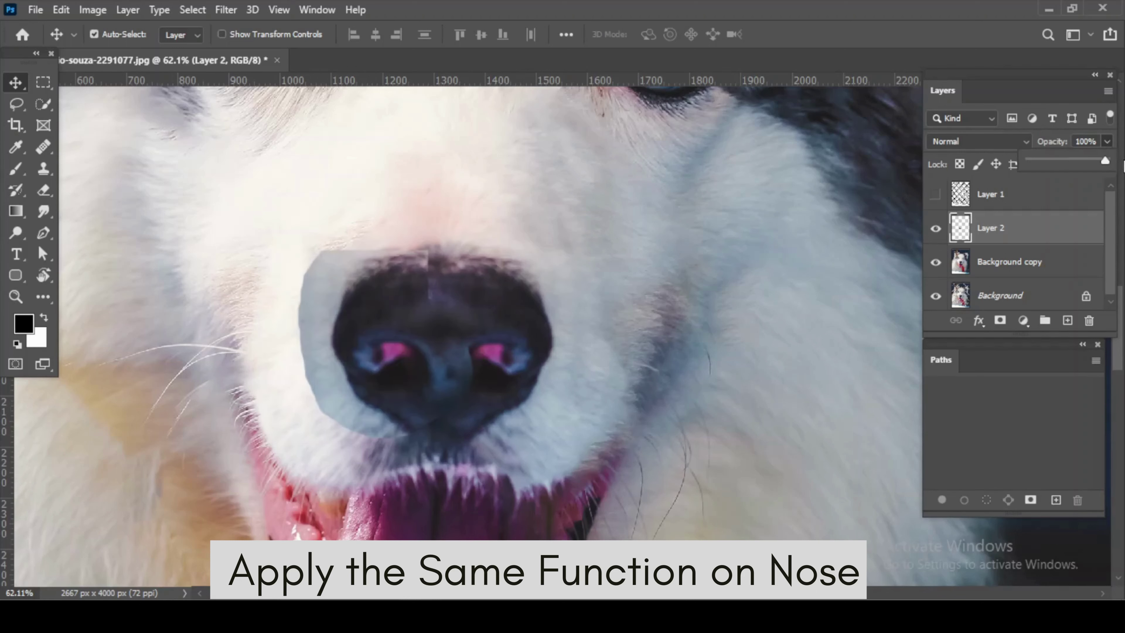
- Add a hide-all mask to Layer 2 and erase on it to reveal the mirrored left nostril
{"action": "left_click", "coordinate": [1010, 330]}
{"action": "left_click", "coordinate": [1000, 320], "text": "alt"}
{"action": "key", "text": "e"}
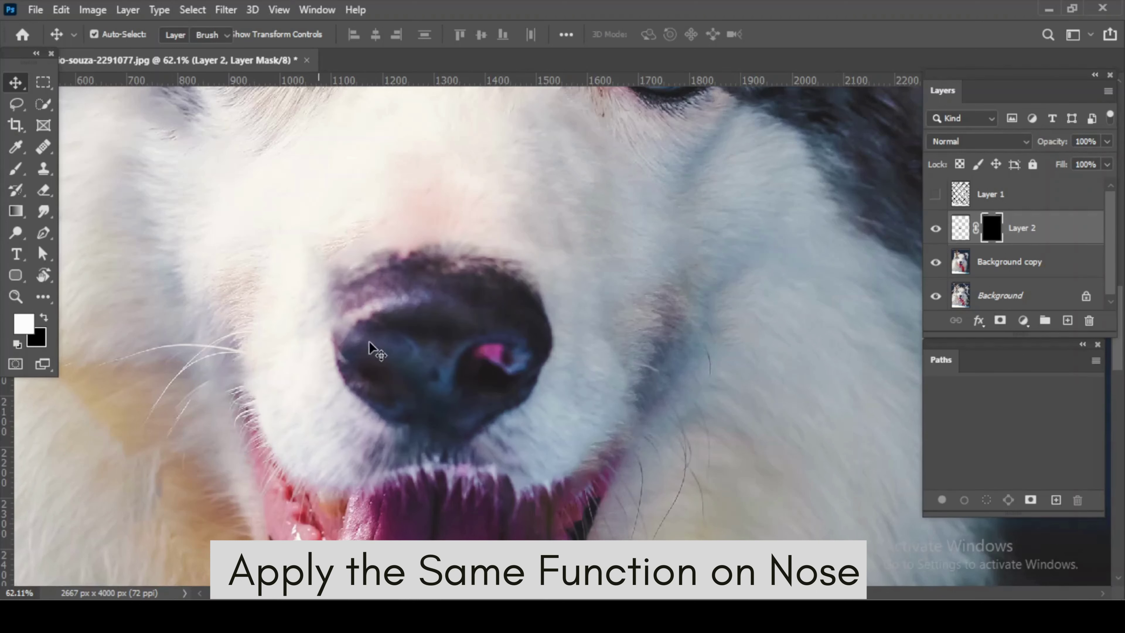
{"action": "scroll", "coordinate": [423, 346], "scroll_direction": "up", "scroll_amount": 1}
{"action": "scroll", "coordinate": [407, 353], "scroll_direction": "up", "scroll_amount": 1}
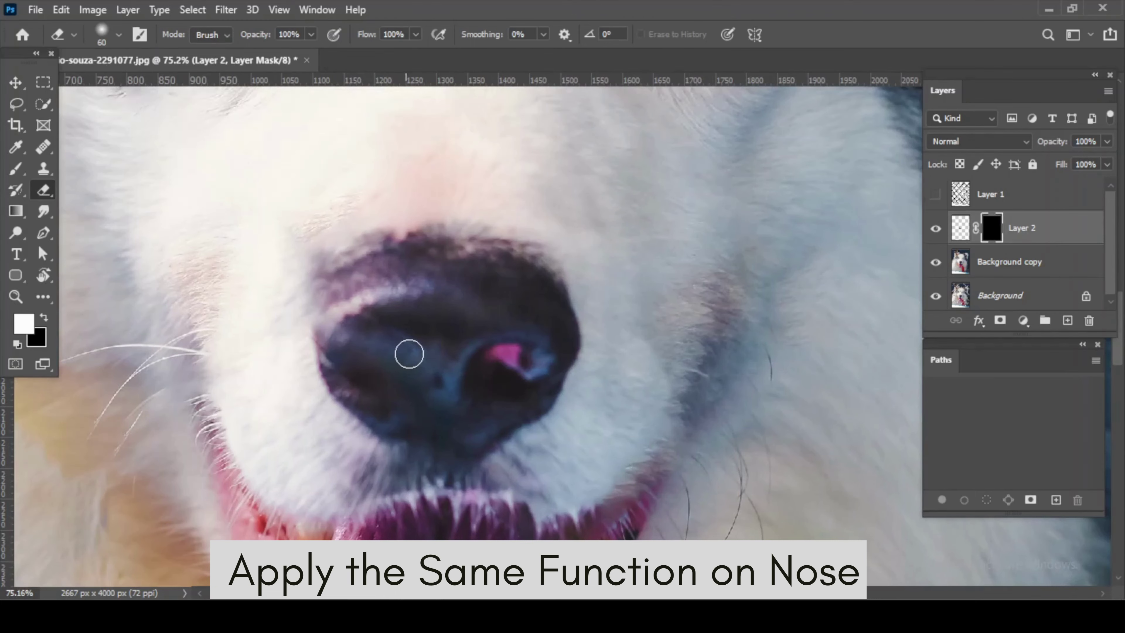
{"action": "key", "text": "x"}
{"action": "mouse_move", "coordinate": [408, 354]}
{"action": "left_mouse_down"}
{"action": "mouse_move", "coordinate": [386, 360]}
{"action": "mouse_move", "coordinate": [350, 355]}
{"action": "mouse_move", "coordinate": [404, 372]}
{"action": "mouse_move", "coordinate": [345, 359]}
{"action": "left_mouse_up"}
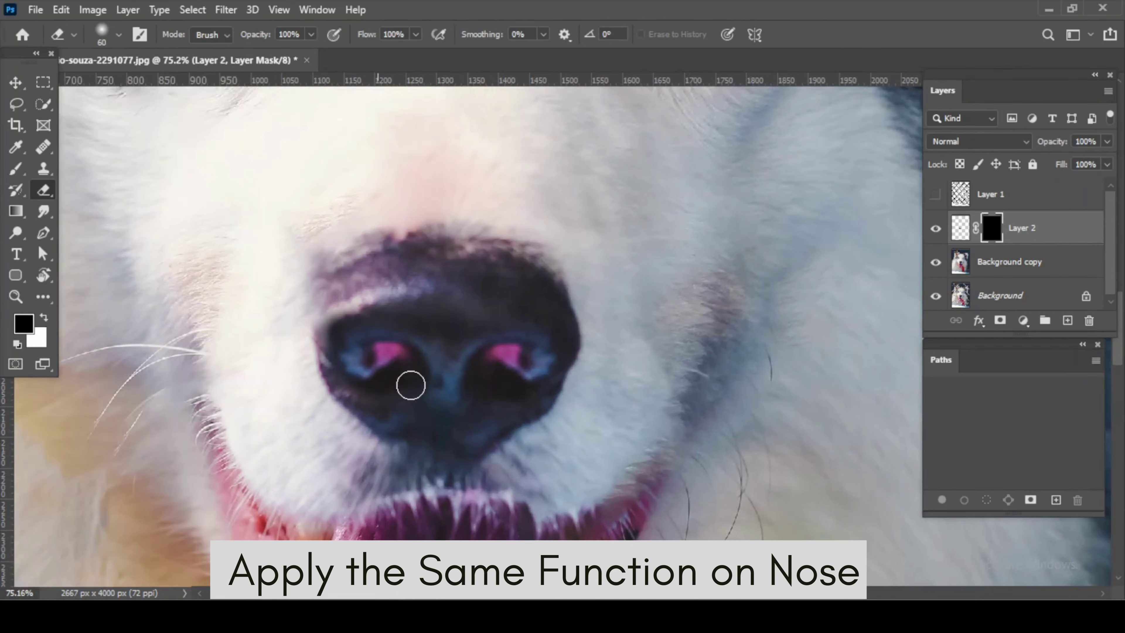
- Compare the retouched dog photo with the original Background layer by toggling the other layers' visibility
{"action": "scroll", "coordinate": [354, 338], "scroll_direction": "down", "scroll_amount": 20}
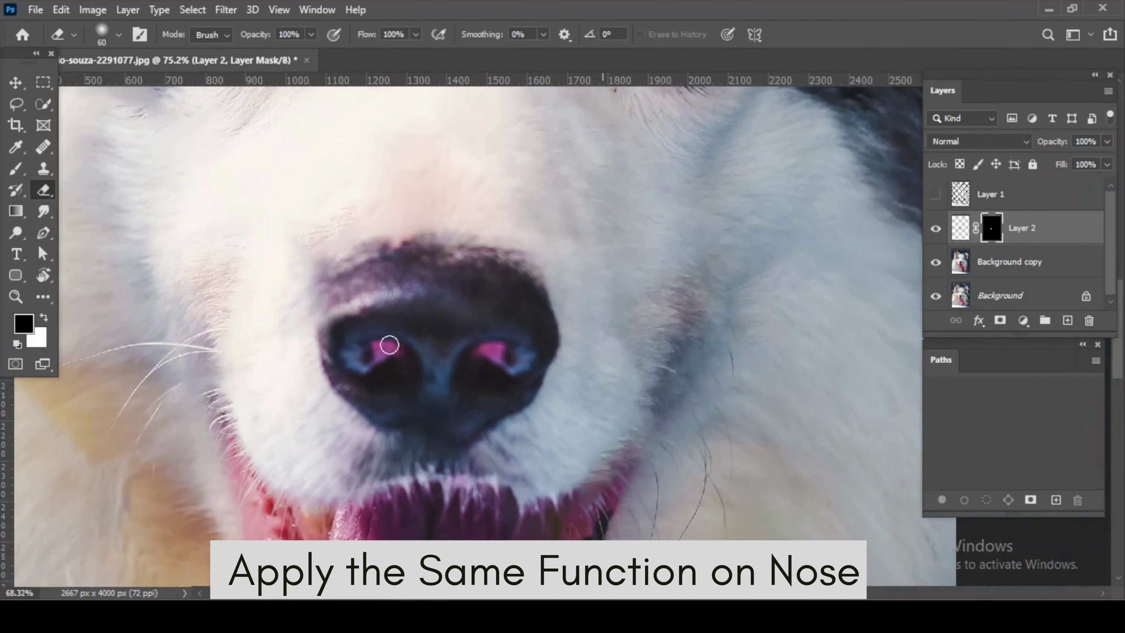
{"action": "scroll", "coordinate": [576, 337], "scroll_direction": "up", "scroll_amount": 7}
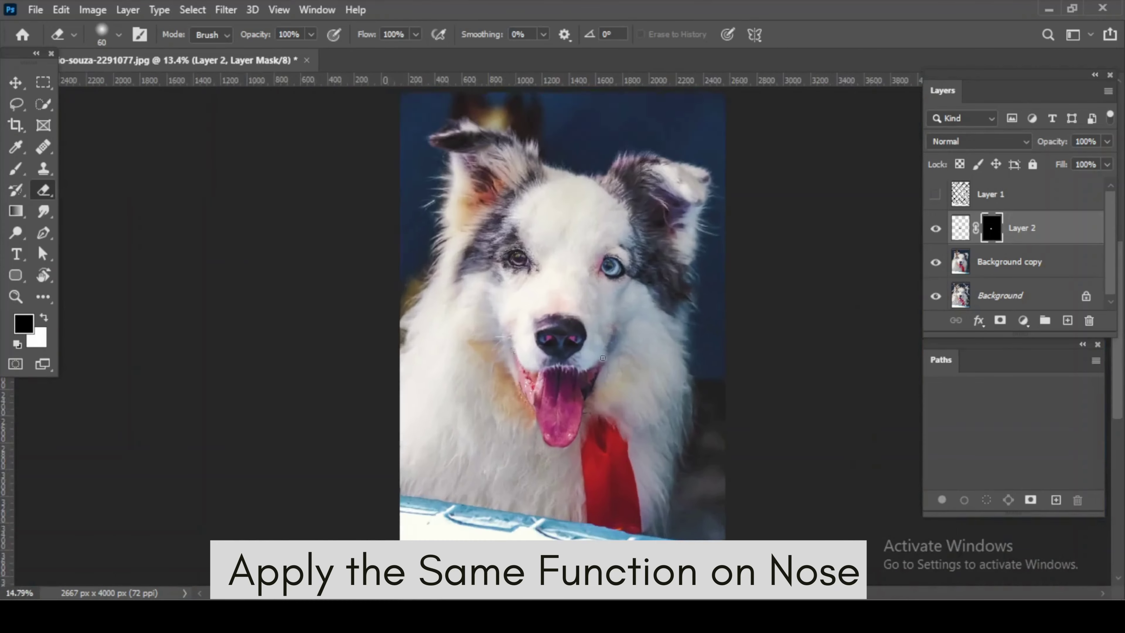
{"action": "left_click", "coordinate": [935, 296], "text": "alt"}
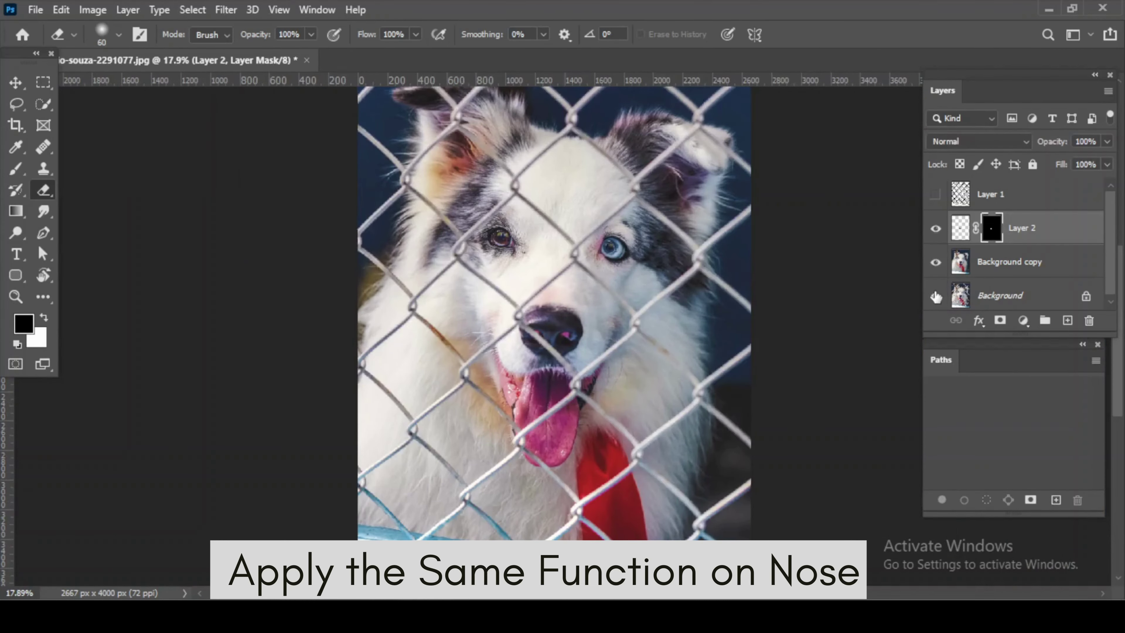
{"action": "left_click", "coordinate": [935, 295], "text": "alt"}
{"action": "left_click", "coordinate": [935, 295], "text": "alt"}
{"action": "left_click", "coordinate": [935, 296], "text": "alt"}
{"action": "left_click", "coordinate": [935, 296], "text": "alt"}
{"action": "left_click", "coordinate": [935, 296], "text": "alt"}
{"action": "left_click", "coordinate": [935, 296], "text": "alt"}
{"action": "left_click", "coordinate": [935, 296], "text": "alt"}
{"action": "left_click", "coordinate": [935, 295], "text": "alt"}
{"action": "left_click", "coordinate": [935, 295], "text": "alt"}
{"action": "left_click", "coordinate": [935, 295], "text": "alt"}
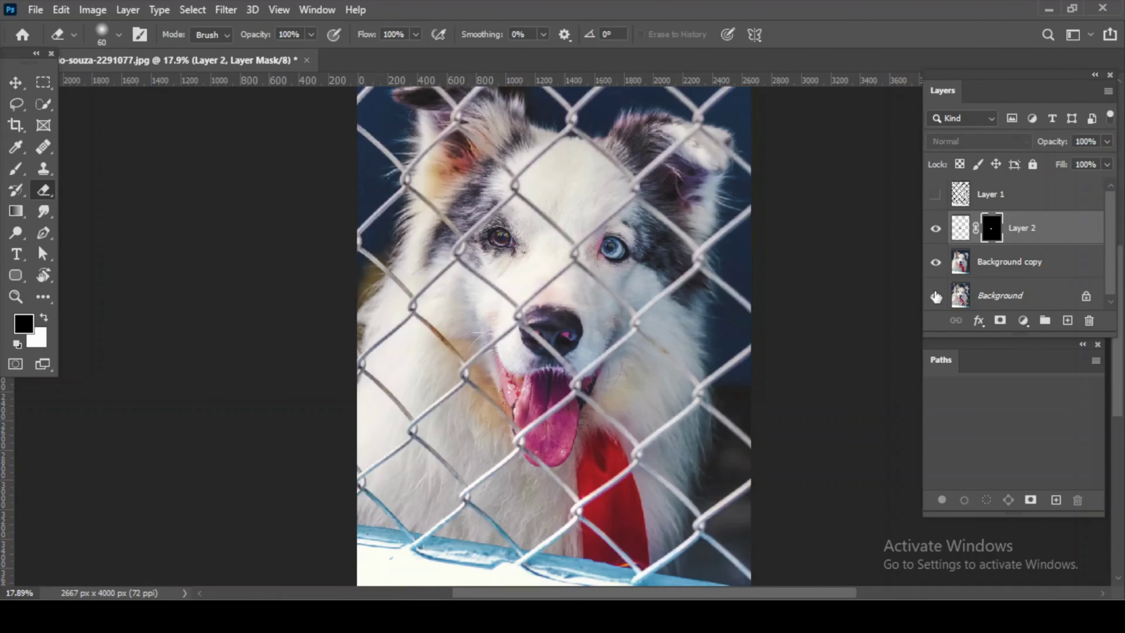
{"action": "left_click", "coordinate": [935, 296], "text": "alt"}
- Use the Clone Stamp on Background copy to cover the fence-wire marks on the blue rail below the red tie
{"action": "scroll", "coordinate": [589, 355], "scroll_direction": "down", "scroll_amount": 3}
{"action": "scroll", "coordinate": [531, 567], "scroll_direction": "up", "scroll_amount": 5}
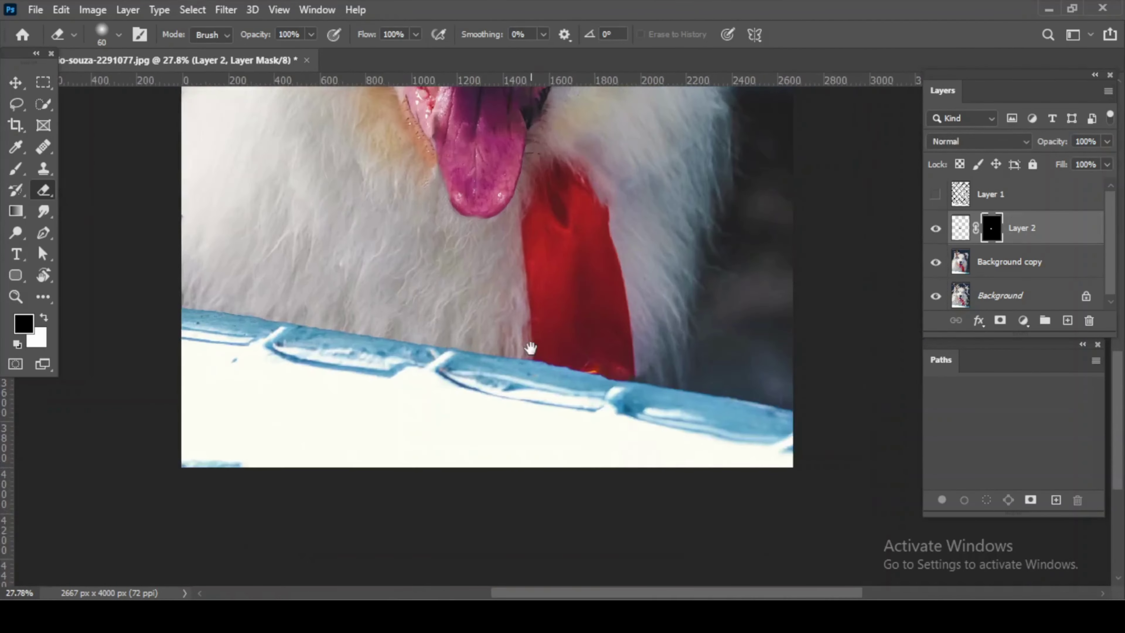
{"action": "left_click", "coordinate": [1061, 261]}
{"action": "key", "text": "bracketright"}
{"action": "key", "text": "bracketright"}
{"action": "key", "text": "bracketright"}
{"action": "key", "text": "bracketright"}
{"action": "key", "text": "bracketright"}
{"action": "scroll", "coordinate": [618, 414], "scroll_direction": "up", "scroll_amount": 2}
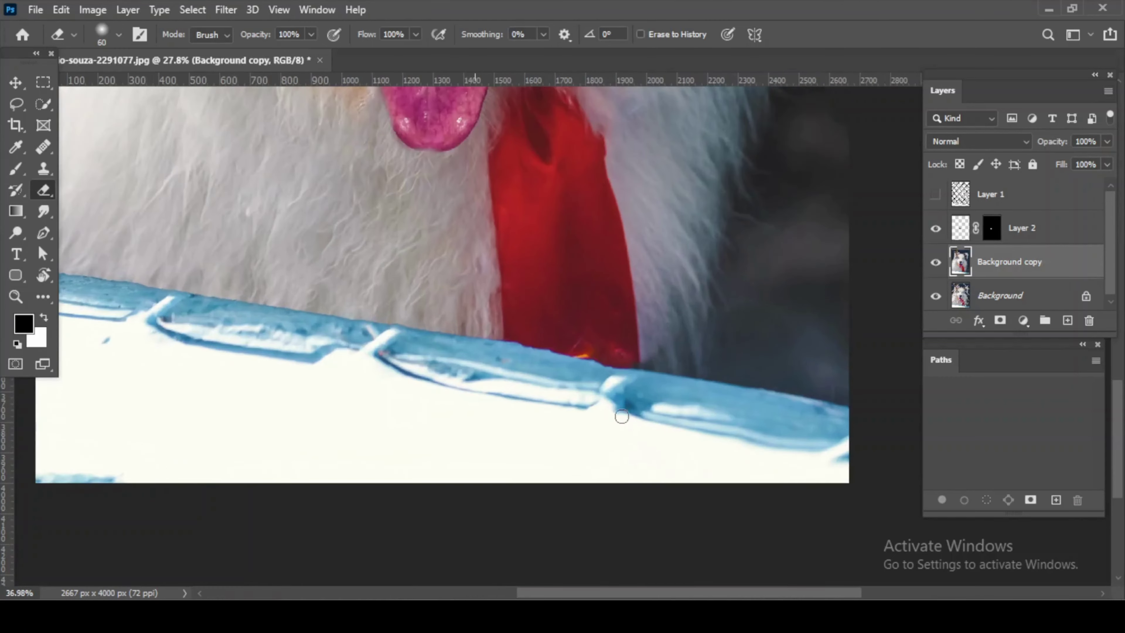
{"action": "scroll", "coordinate": [633, 417], "scroll_direction": "up", "scroll_amount": 1}
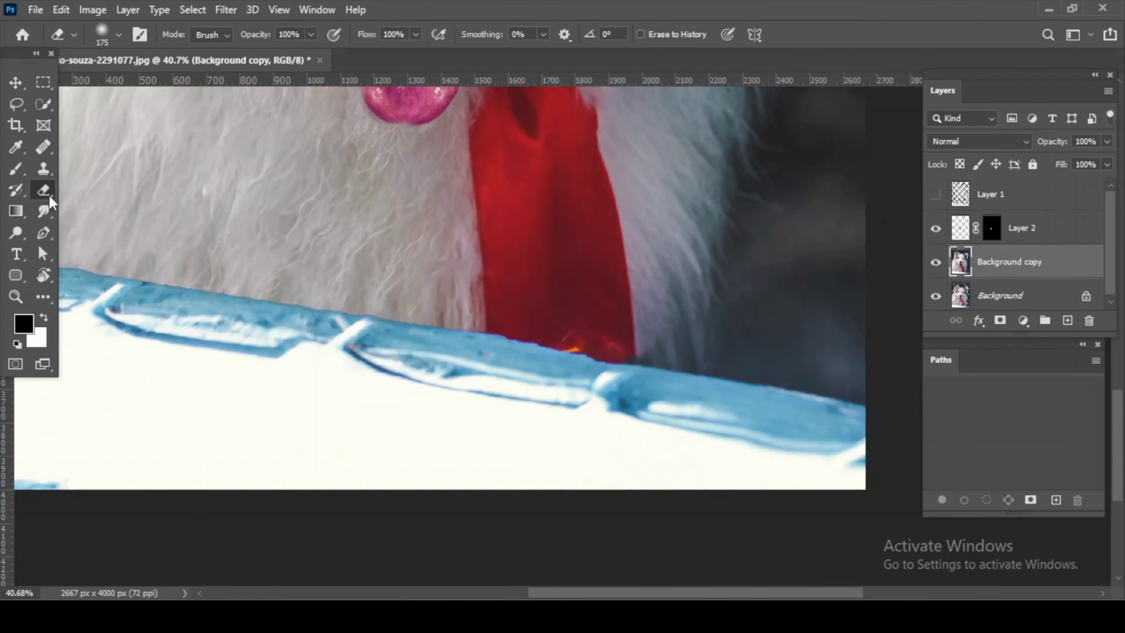
{"action": "left_click", "coordinate": [43, 171]}
{"action": "left_click", "coordinate": [126, 175]}
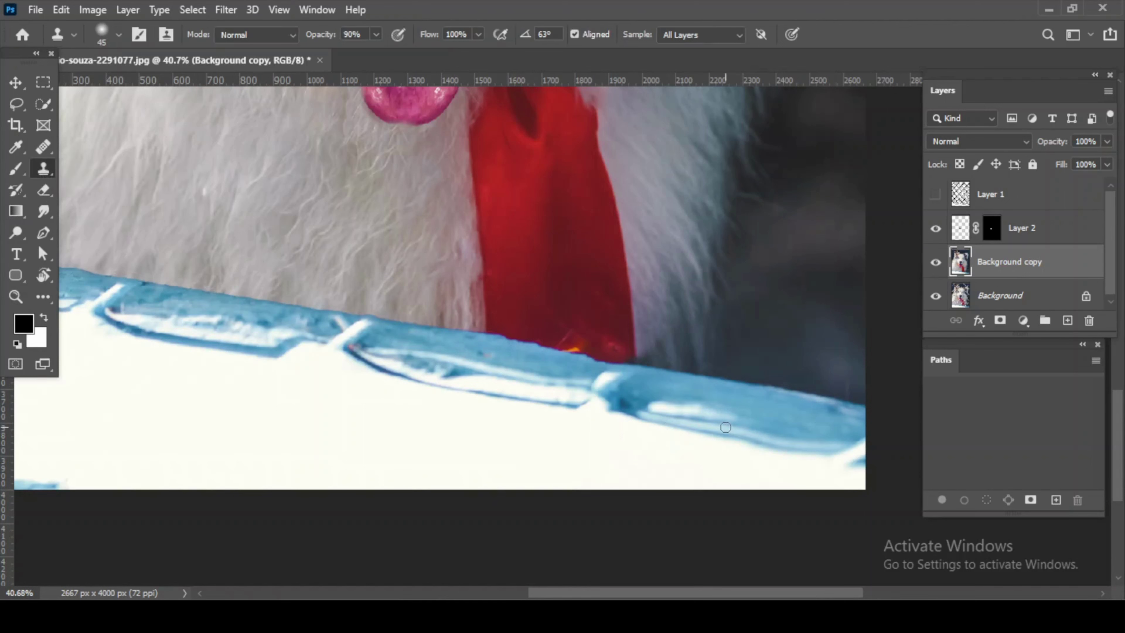
{"action": "key", "text": "bracketleft"}
{"action": "key", "text": "bracketleft"}
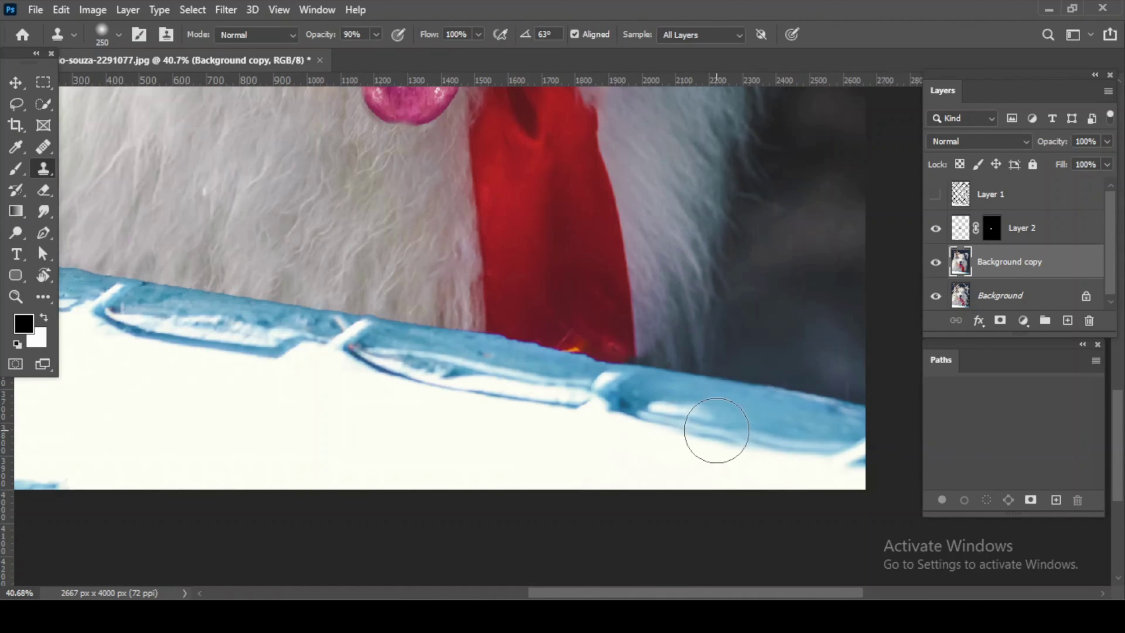
{"action": "left_click", "coordinate": [726, 430], "text": "alt"}
{"action": "mouse_move", "coordinate": [625, 407]}
{"action": "left_mouse_down"}
{"action": "mouse_move", "coordinate": [575, 385]}
{"action": "mouse_move", "coordinate": [611, 394]}
{"action": "mouse_move", "coordinate": [548, 409]}
{"action": "mouse_move", "coordinate": [377, 377]}
{"action": "mouse_move", "coordinate": [360, 364]}
{"action": "left_mouse_up"}
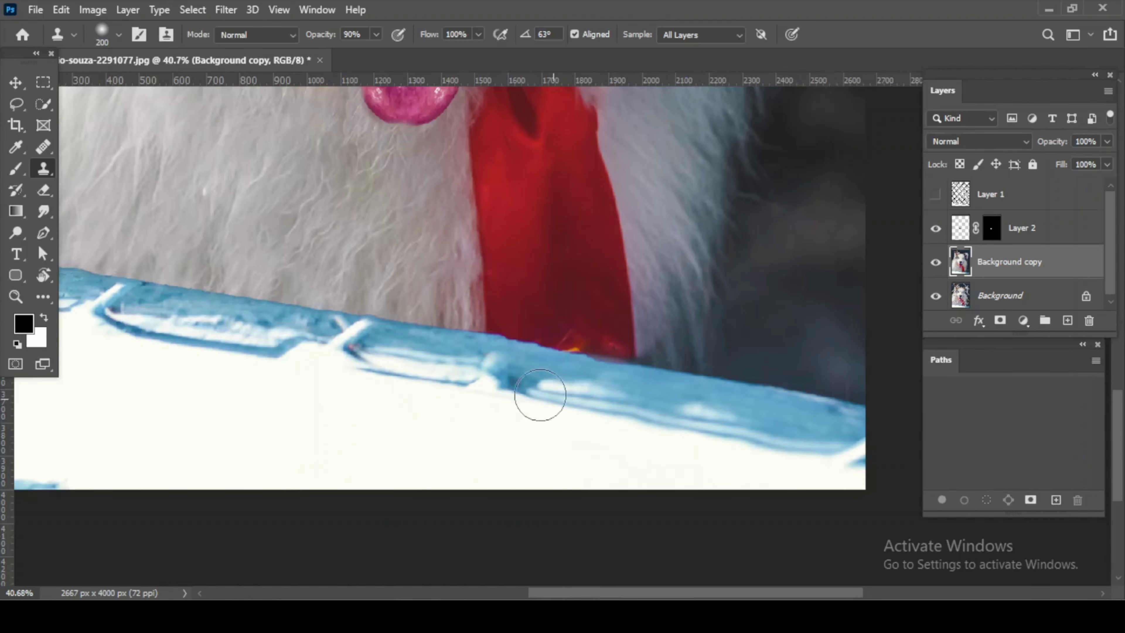
{"action": "mouse_move", "coordinate": [539, 394]}
{"action": "left_mouse_down"}
{"action": "mouse_move", "coordinate": [379, 364]}
{"action": "mouse_move", "coordinate": [532, 397]}
{"action": "left_mouse_up"}
- Clone clean rail texture over the remaining wire marks along the left part of the blue rail
{"action": "scroll", "coordinate": [499, 386], "scroll_direction": "down", "scroll_amount": 1}
{"action": "scroll", "coordinate": [495, 390], "scroll_direction": "down", "scroll_amount": 3}
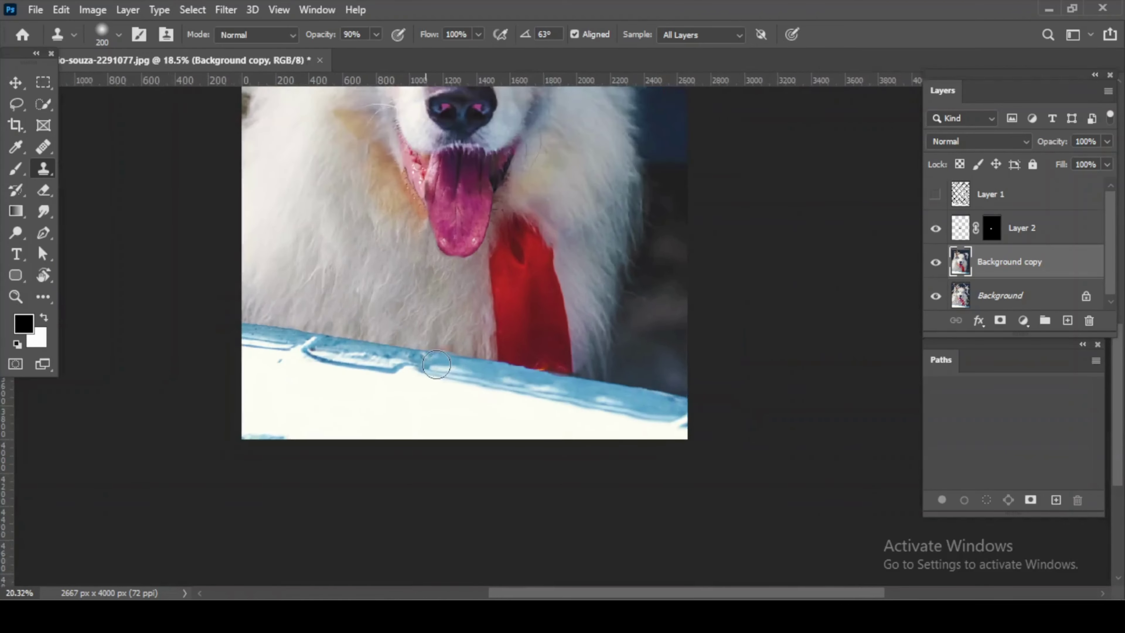
{"action": "scroll", "coordinate": [146, 336], "scroll_direction": "up", "scroll_amount": 3}
{"action": "mouse_move", "coordinate": [145, 336]}
{"action": "left_mouse_down"}
{"action": "mouse_move", "coordinate": [170, 364]}
{"action": "mouse_move", "coordinate": [351, 397]}
{"action": "mouse_move", "coordinate": [322, 349]}
{"action": "mouse_move", "coordinate": [262, 371]}
{"action": "mouse_move", "coordinate": [392, 380]}
{"action": "mouse_move", "coordinate": [355, 374]}
{"action": "mouse_move", "coordinate": [435, 365]}
{"action": "mouse_move", "coordinate": [401, 365]}
{"action": "mouse_move", "coordinate": [596, 415]}
{"action": "left_mouse_up"}
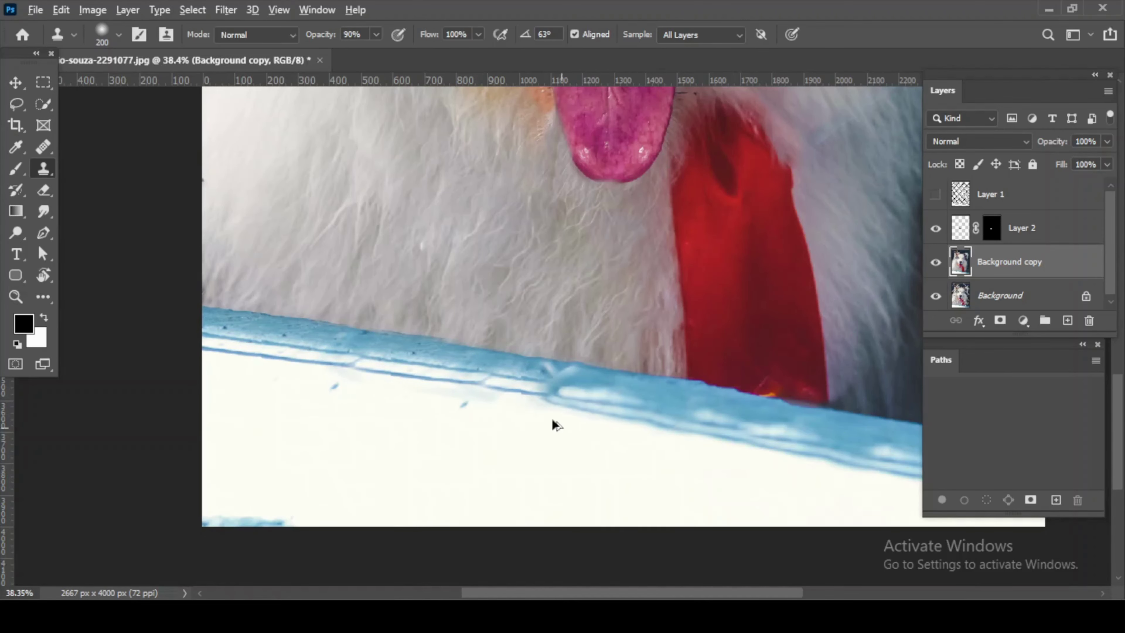
- Undo the last clone strokes on the left part of the blue rail
{"action": "scroll", "coordinate": [545, 444], "scroll_direction": "down", "scroll_amount": 3}
{"action": "key", "text": "ctrl+z"}
{"action": "key", "text": "ctrl+z"}
{"action": "key", "text": "ctrl+z"}
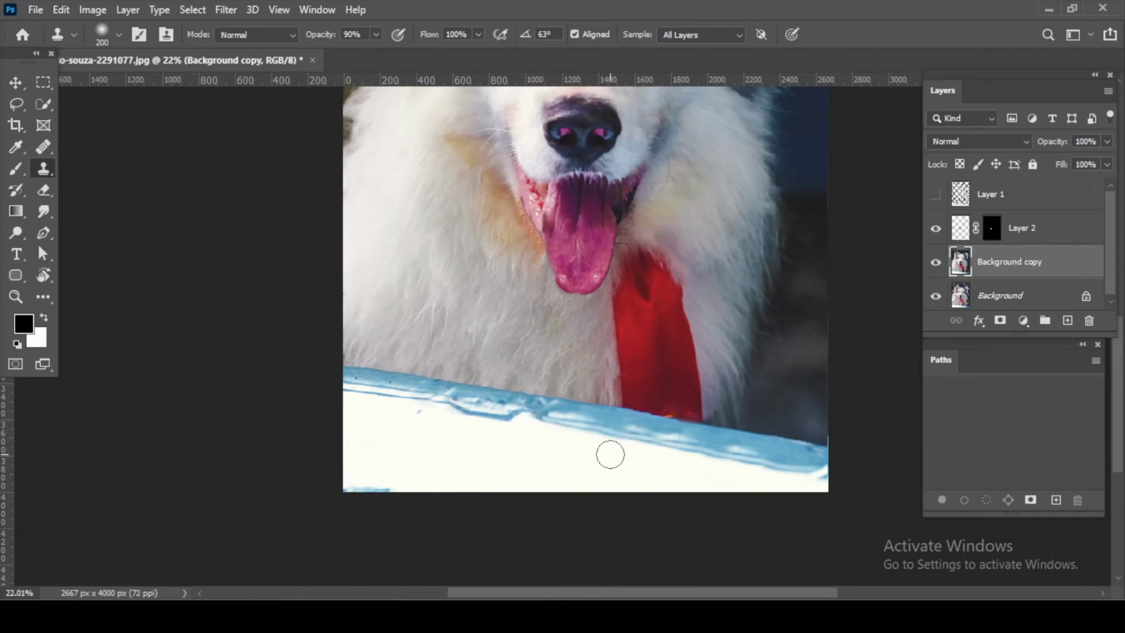
- Outline the white area below the blue rail with a Pen path, convert it to a selection and feather it by 0.6 pixels
{"action": "key", "text": "p"}
{"action": "left_click", "coordinate": [340, 390]}
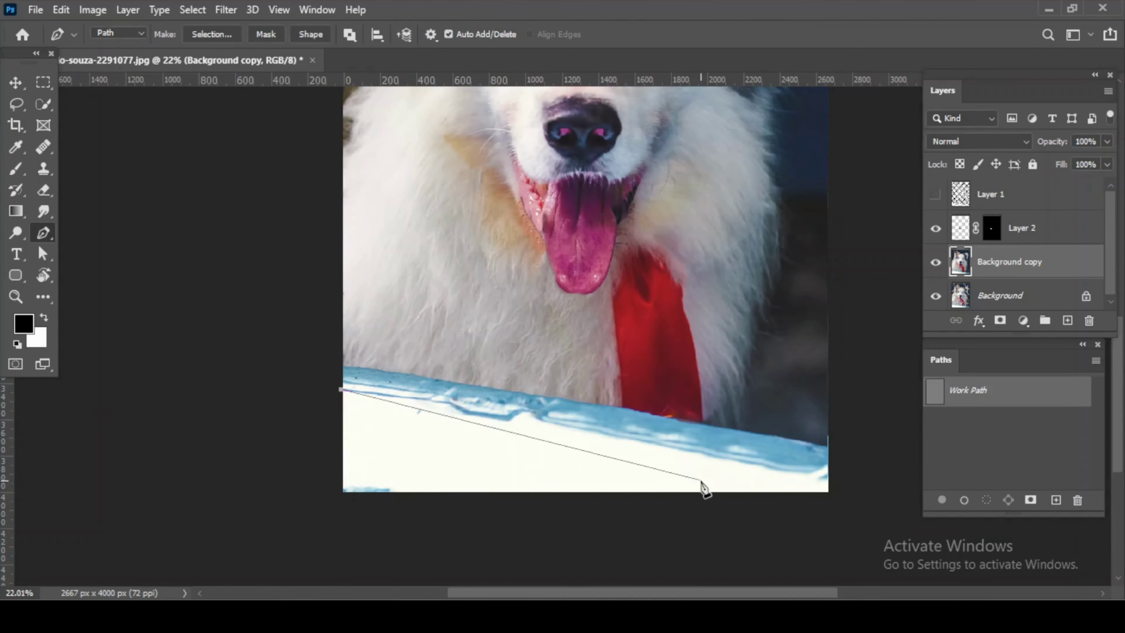
{"action": "left_click_drag", "start_coordinate": [633, 440], "coordinate": [656, 444]}
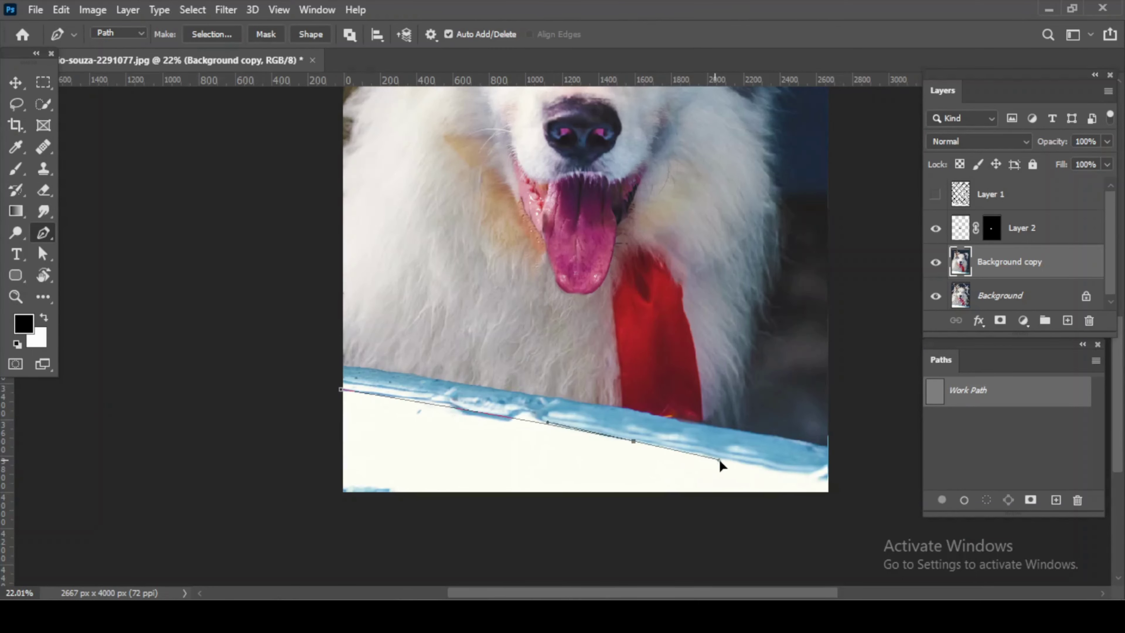
{"action": "left_click_drag", "start_coordinate": [325, 519], "coordinate": [292, 475]}
{"action": "key", "text": "ctrl+Return"}
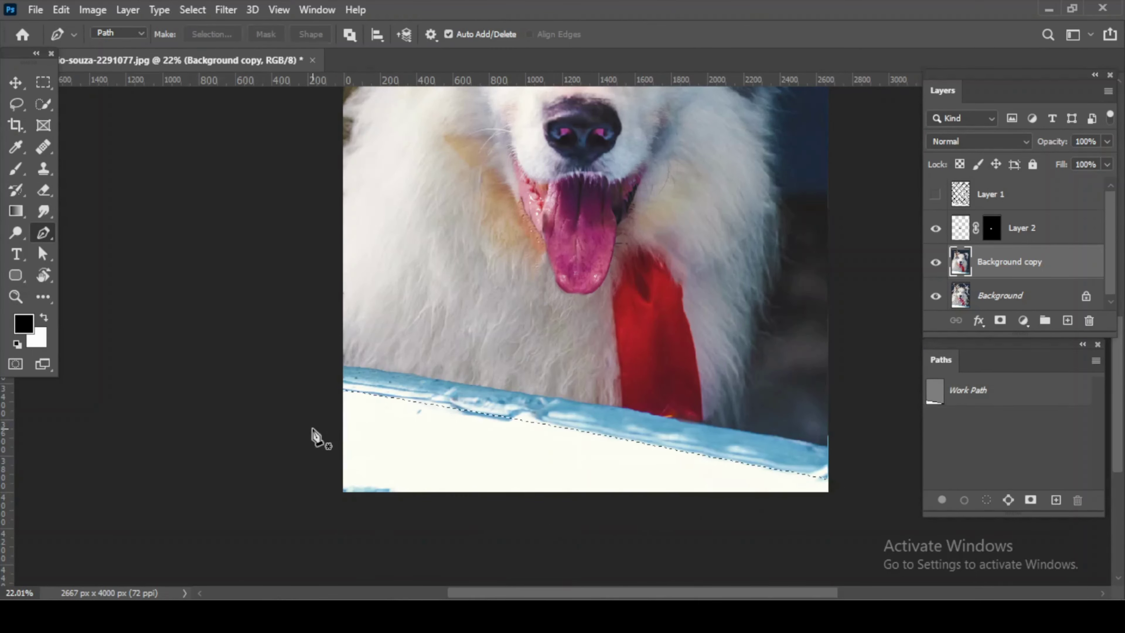
{"action": "key", "text": "shift+F6"}
{"action": "type", "text": "0.6"}
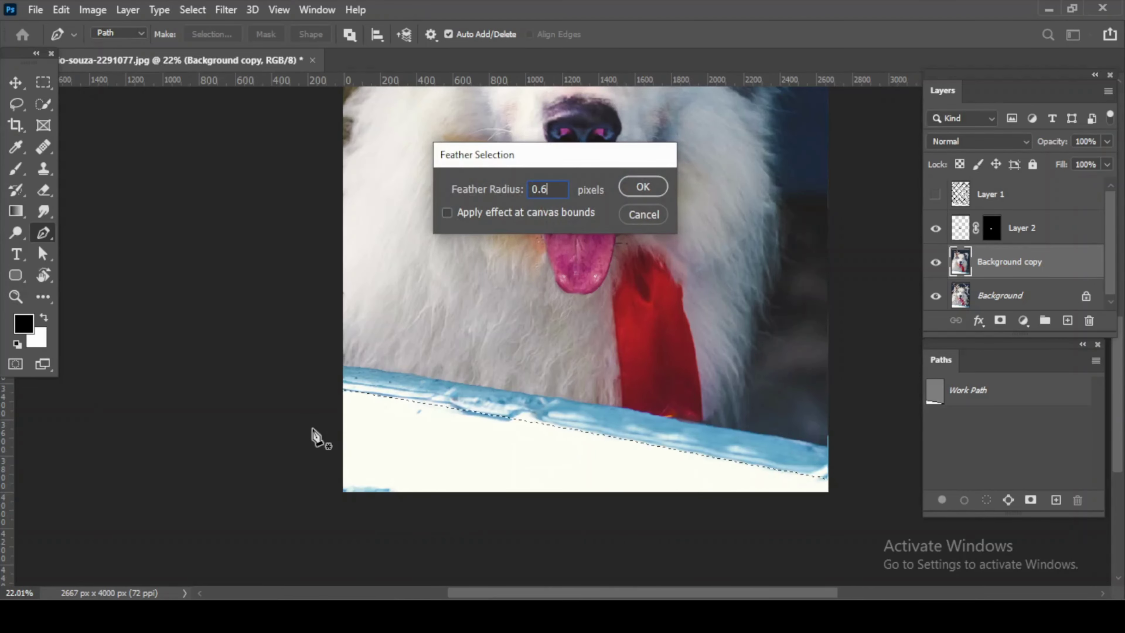
{"action": "key", "text": "Return"}
- Clone clean white over the stray blue marks just below the rail's lower edge, within the selection
{"action": "key", "text": "s"}
{"action": "scroll", "coordinate": [442, 474], "scroll_direction": "up", "scroll_amount": 2}
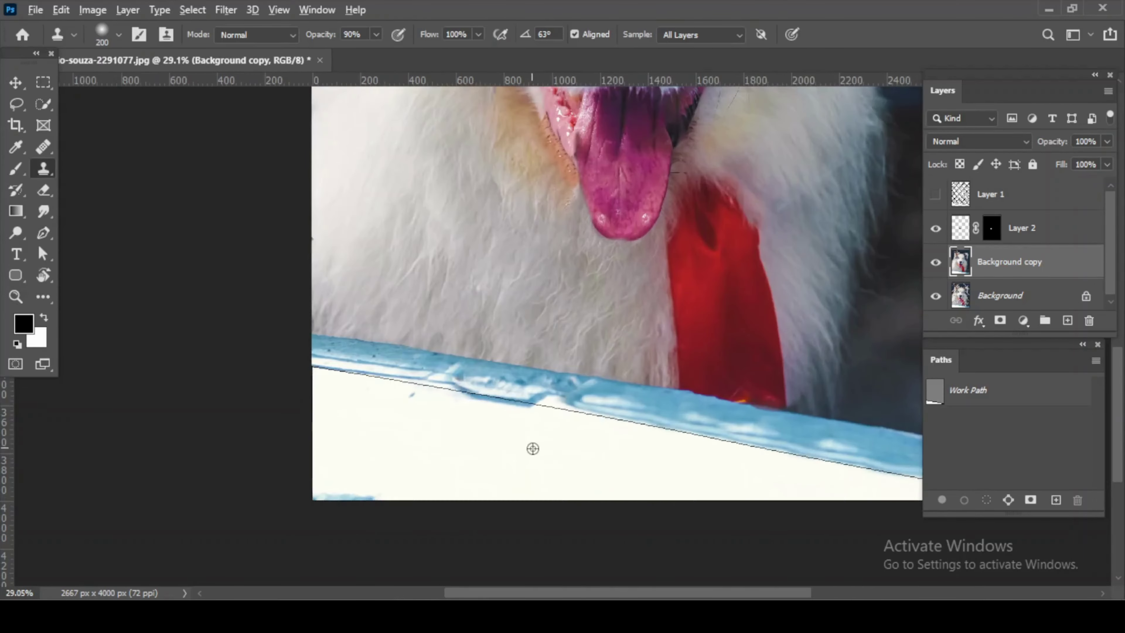
{"action": "left_click_drag", "start_coordinate": [403, 403], "coordinate": [628, 428]}
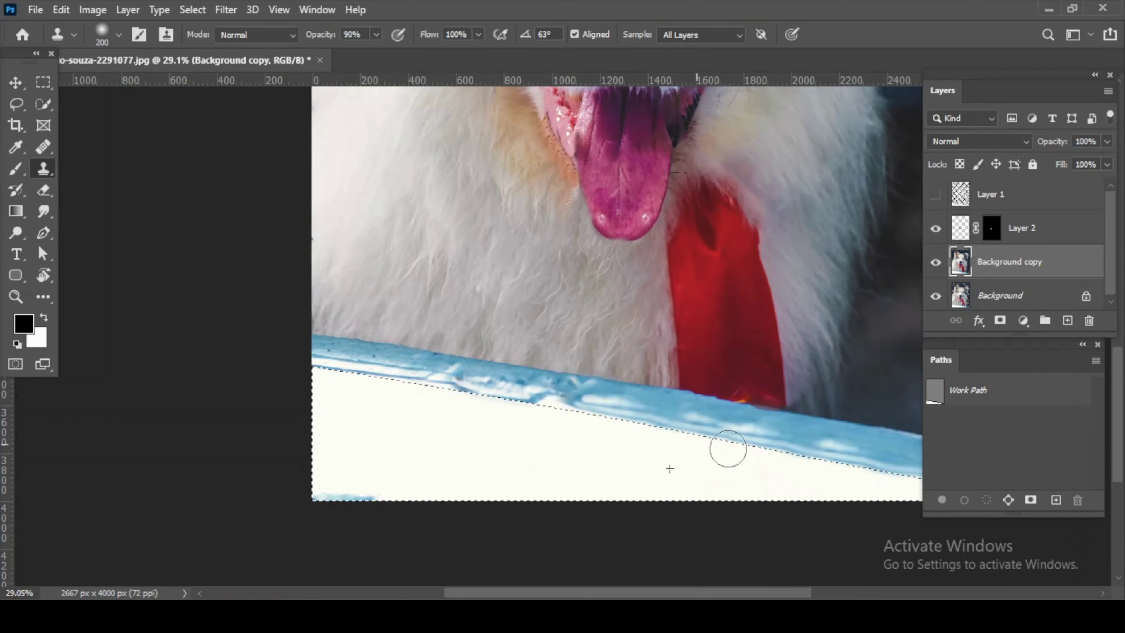
- With the selection inverted, clone clean blue rail texture over the damaged left part of the rail and deselect
{"action": "scroll", "coordinate": [612, 427], "scroll_direction": "up", "scroll_amount": 3}
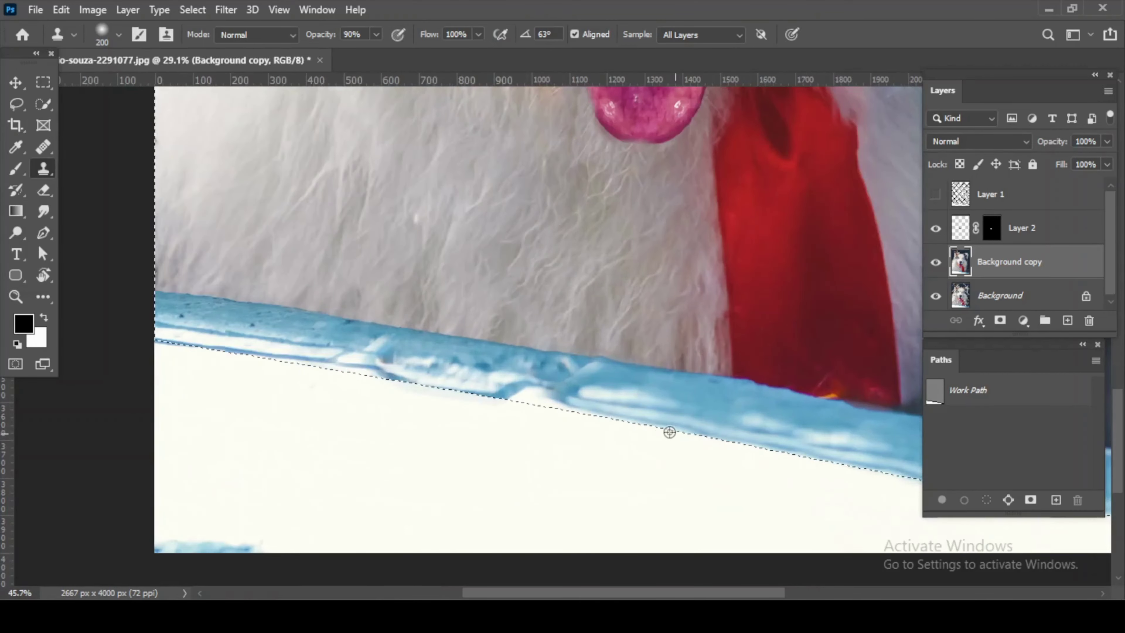
{"action": "left_click", "coordinate": [669, 432], "text": "alt"}
{"action": "mouse_move", "coordinate": [504, 399]}
{"action": "left_mouse_down"}
{"action": "mouse_move", "coordinate": [535, 402]}
{"action": "mouse_move", "coordinate": [495, 395]}
{"action": "mouse_move", "coordinate": [570, 417]}
{"action": "mouse_move", "coordinate": [514, 410]}
{"action": "mouse_move", "coordinate": [522, 395]}
{"action": "mouse_move", "coordinate": [326, 366]}
{"action": "mouse_move", "coordinate": [487, 412]}
{"action": "mouse_move", "coordinate": [271, 369]}
{"action": "mouse_move", "coordinate": [462, 422]}
{"action": "mouse_move", "coordinate": [111, 333]}
{"action": "left_mouse_up"}
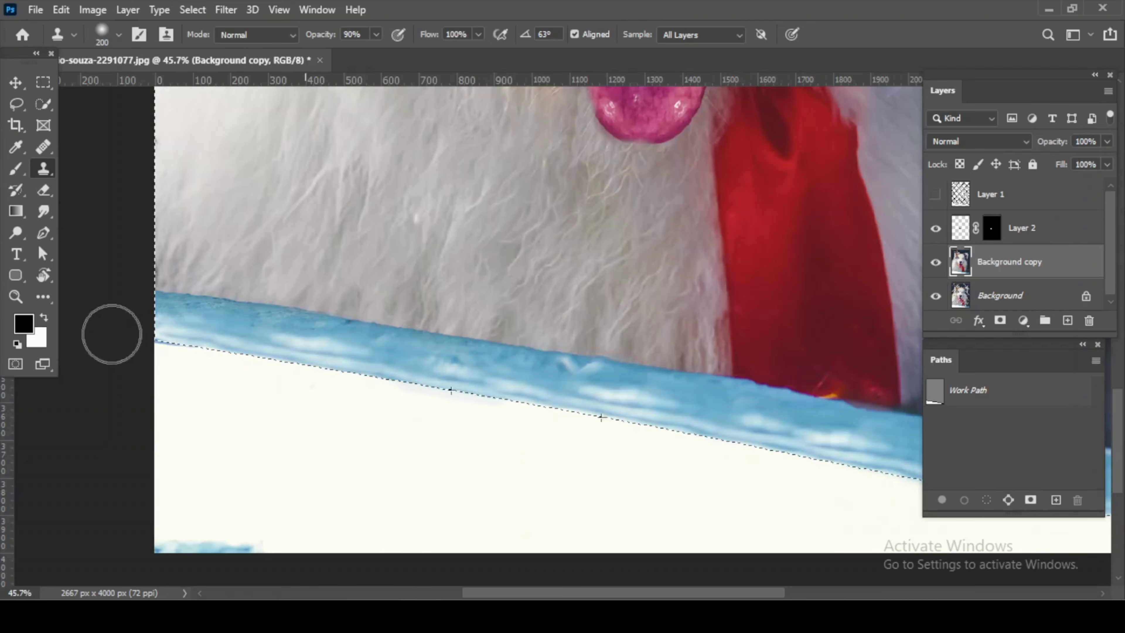
{"action": "key", "text": "ctrl+d"}
- Compare the whole retouched dog photo with the original Background layer by toggling the other layers' visibility
{"action": "scroll", "coordinate": [638, 384], "scroll_direction": "down", "scroll_amount": 5}
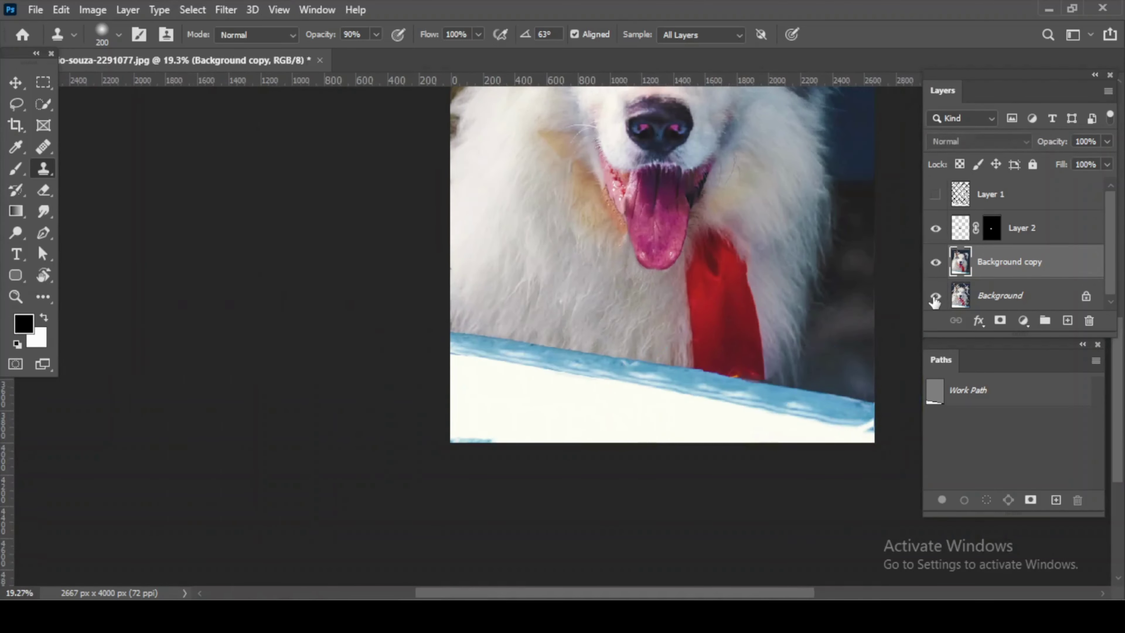
{"action": "scroll", "coordinate": [537, 205], "scroll_direction": "down", "scroll_amount": 2}
{"action": "scroll", "coordinate": [536, 204], "scroll_direction": "up", "scroll_amount": 3}
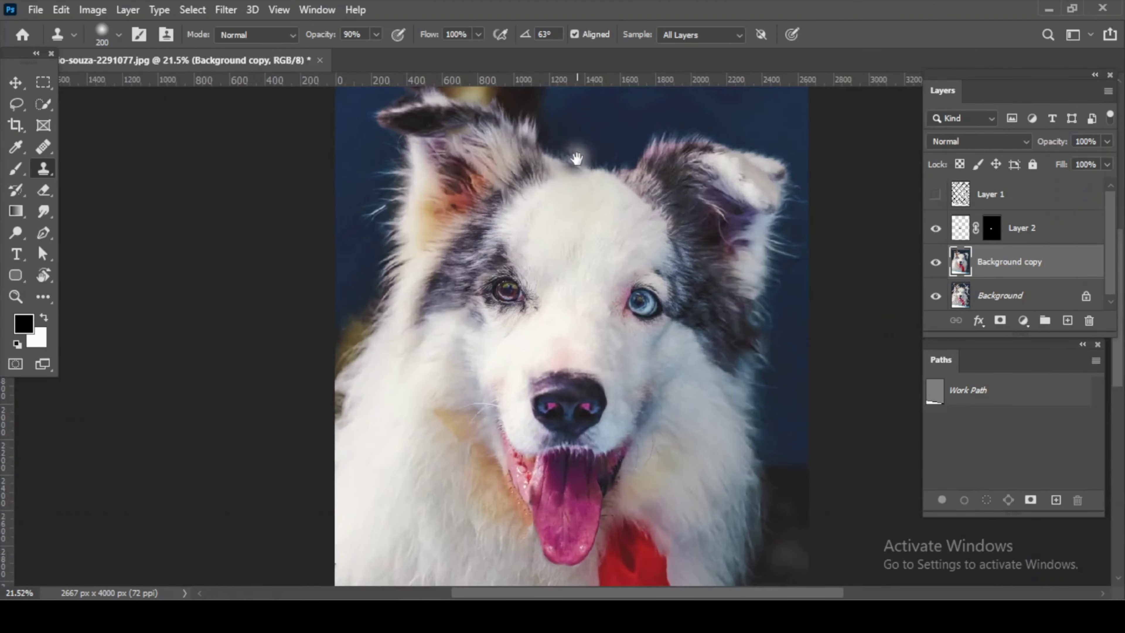
{"action": "left_click", "coordinate": [934, 298], "text": "alt"}
{"action": "left_click", "coordinate": [934, 297], "text": "alt"}
{"action": "left_click", "coordinate": [934, 298], "text": "alt"}
{"action": "left_click", "coordinate": [934, 297], "text": "alt"}
{"action": "scroll", "coordinate": [638, 279], "scroll_direction": "down", "scroll_amount": 2}
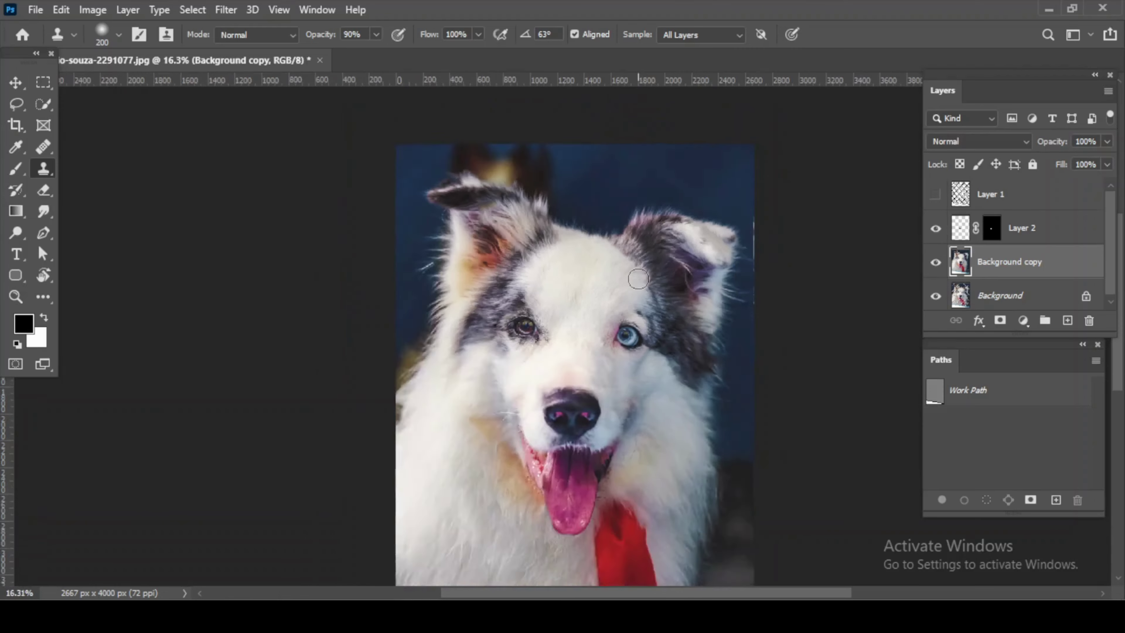
{"action": "scroll", "coordinate": [637, 279], "scroll_direction": "down", "scroll_amount": 1}
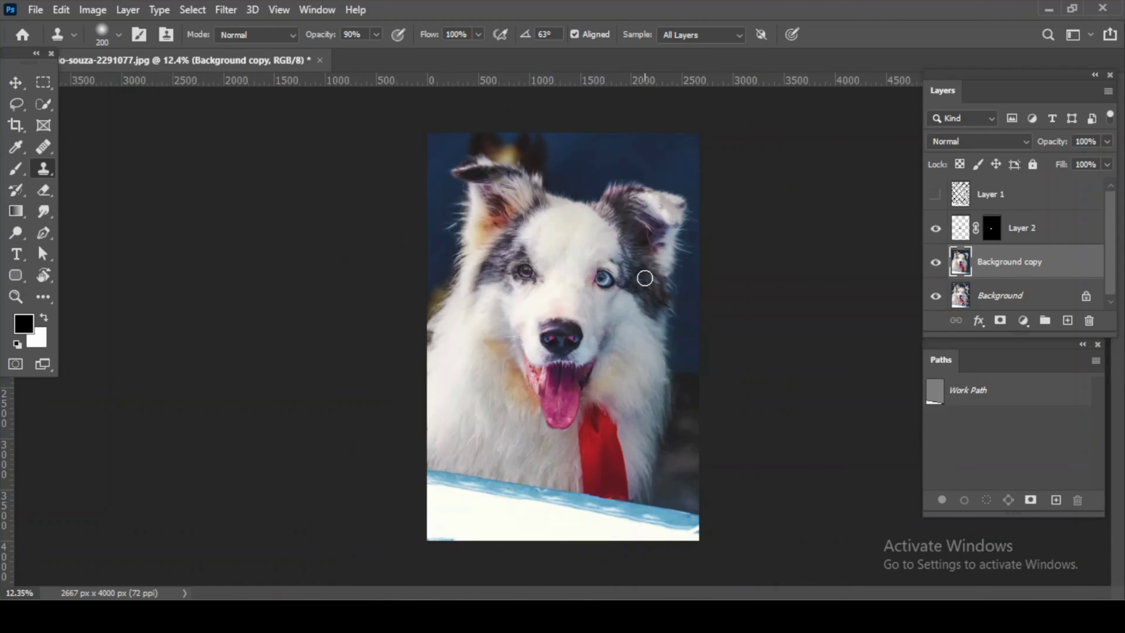